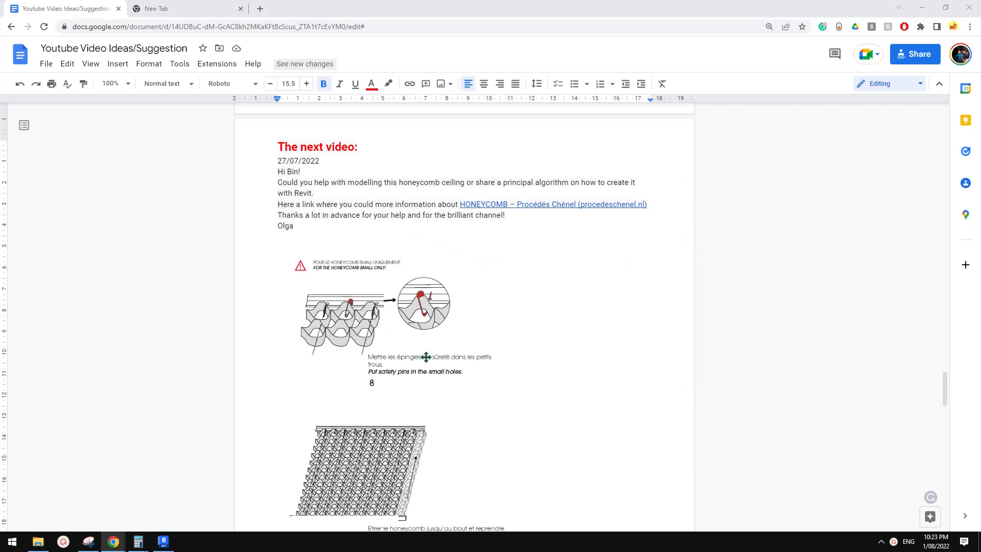
Review the honeycomb ceiling request and its reference drawings in the video ideas document
scroll(379, 338, "down", 4)
scroll(381, 282, "up", 3)
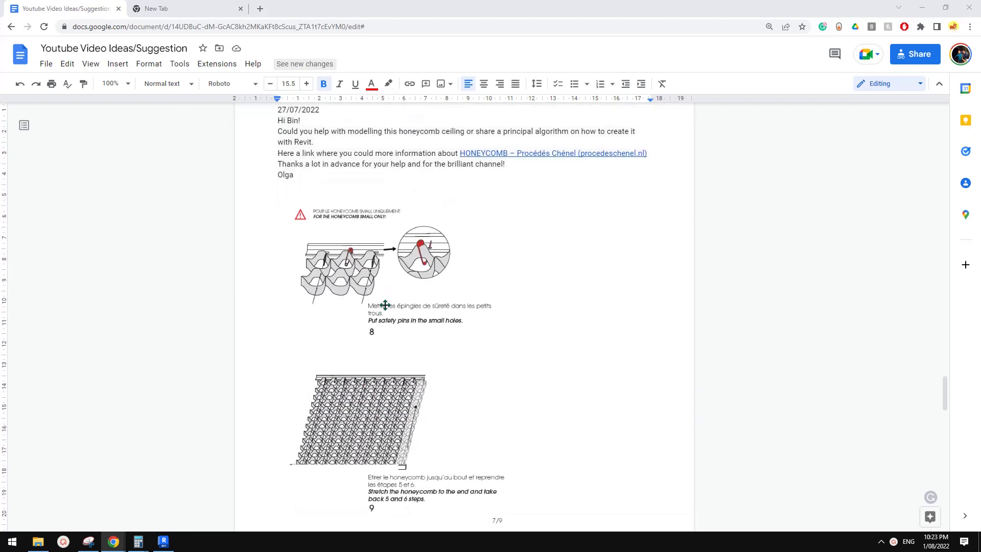
scroll(370, 294, "up", 2)
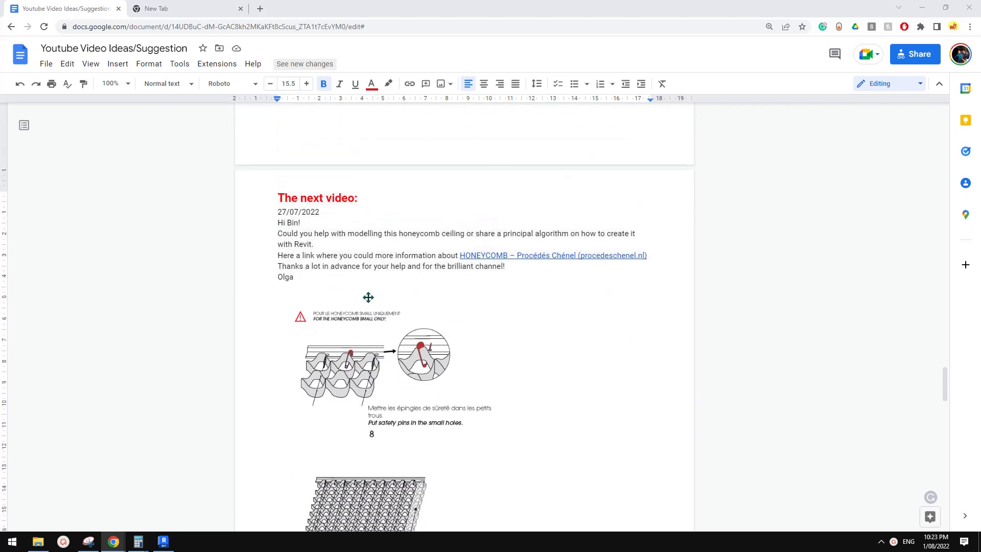
scroll(388, 280, "up", 1)
scroll(245, 429, "down", 3)
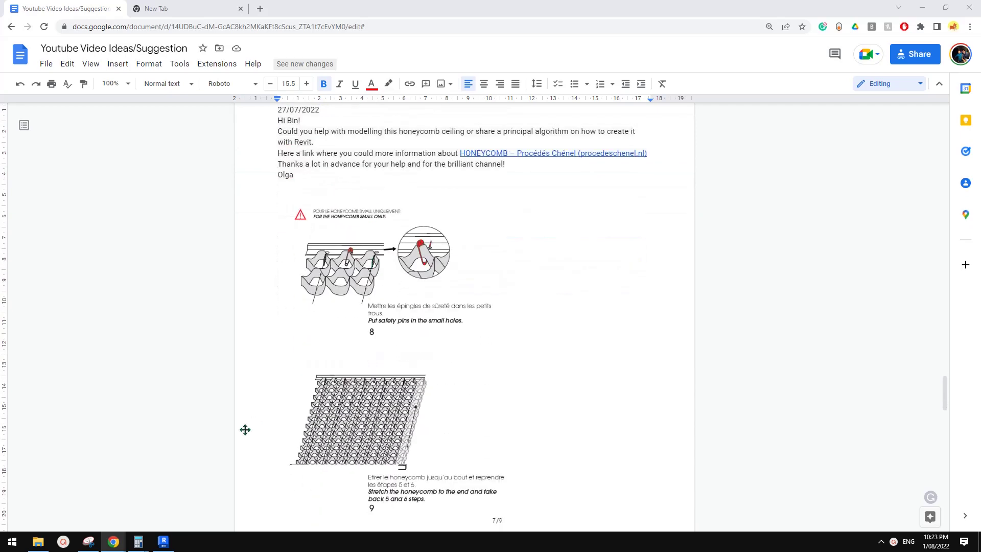
Switch to Revit and create a new family from the Metric Generic Model Pattern Based.rft template
left_click(163, 541)
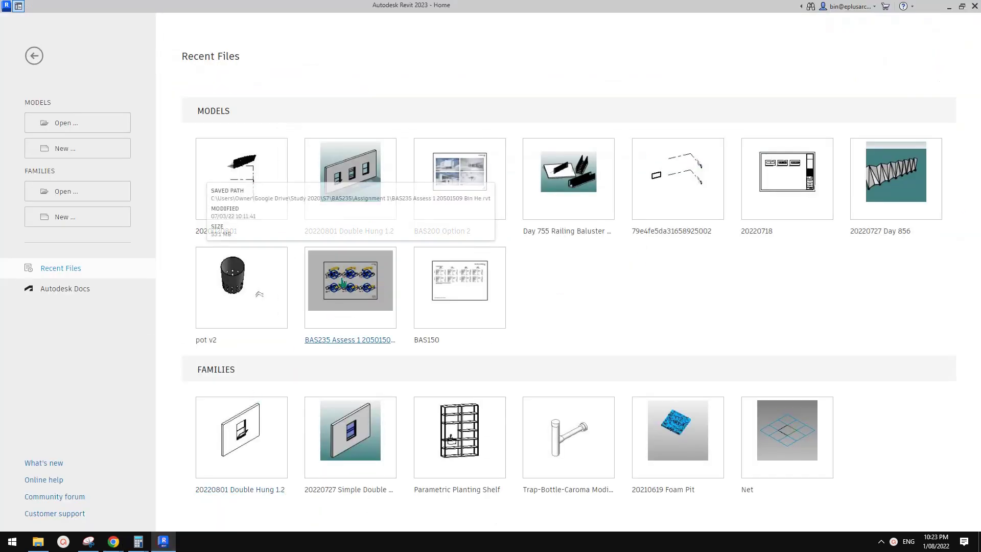
left_click(87, 219)
left_click(589, 262)
left_click(590, 274)
left_click(590, 287)
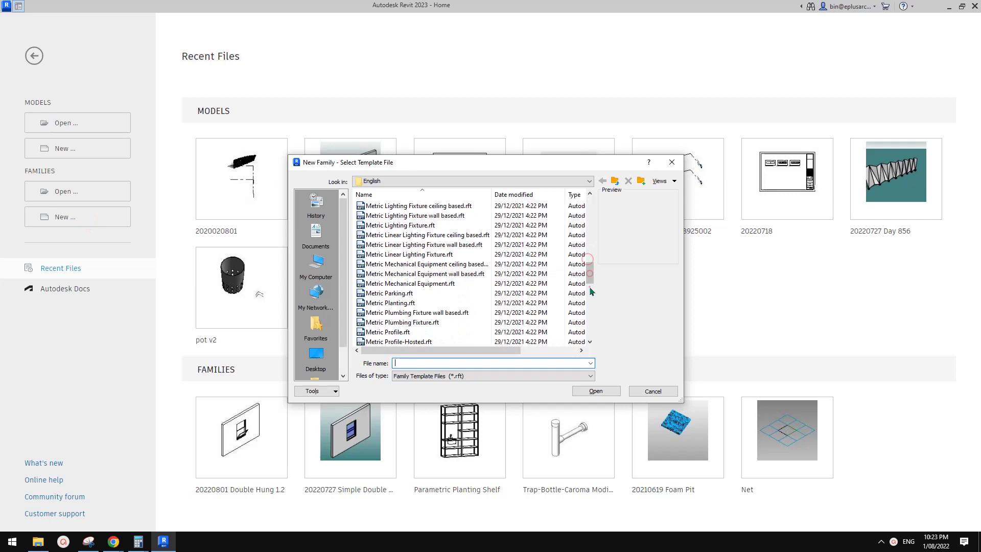
scroll(436, 286, "up", 5)
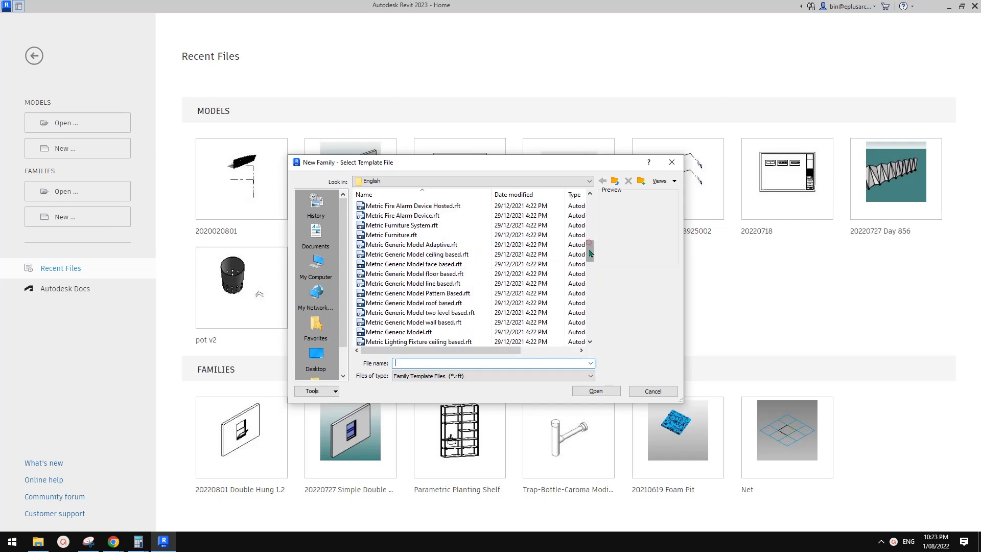
left_click(445, 294)
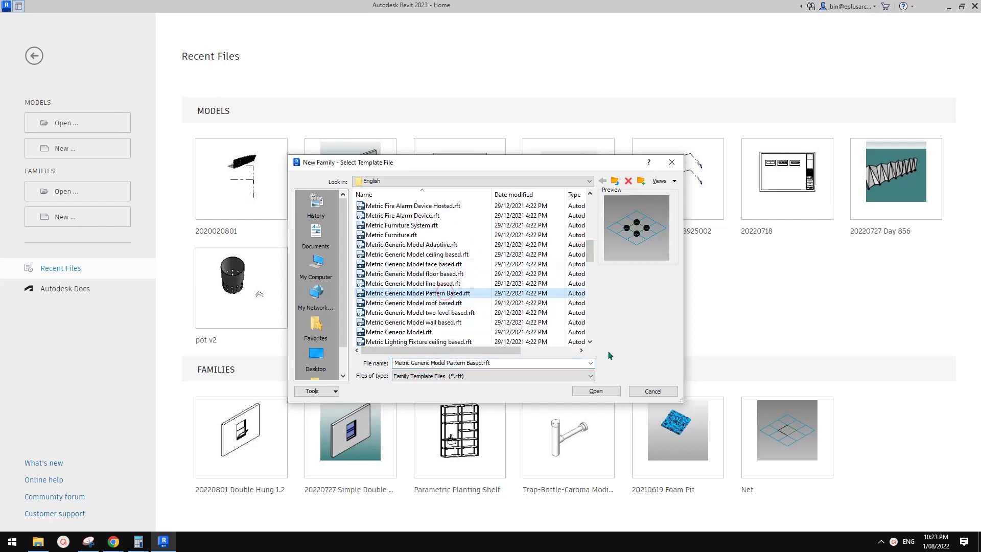
left_click(594, 393)
Return to the document in Chrome, capture the small honeycomb drawing with Snipping Tool, and outline one lower-row cell with the pen
mouse_move(113, 542)
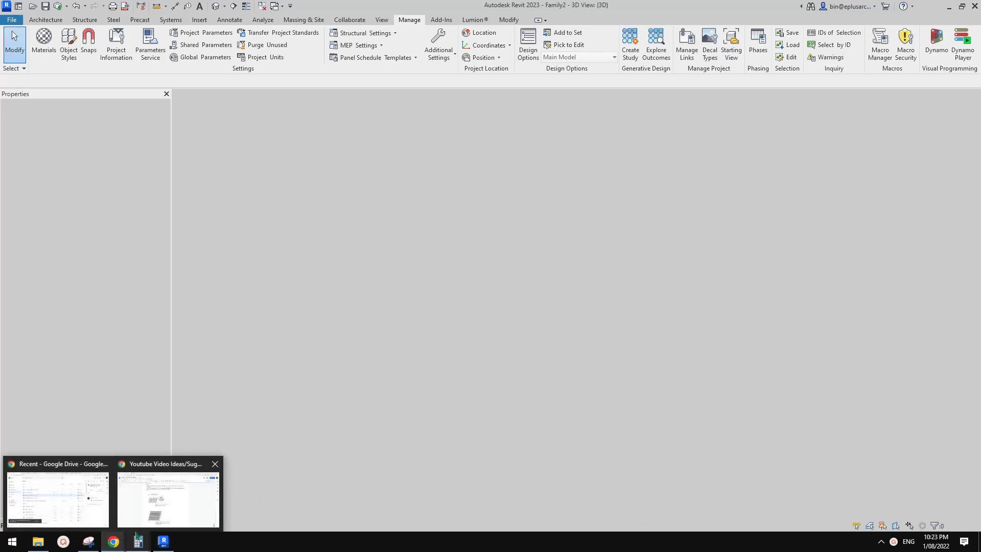
left_click(173, 502)
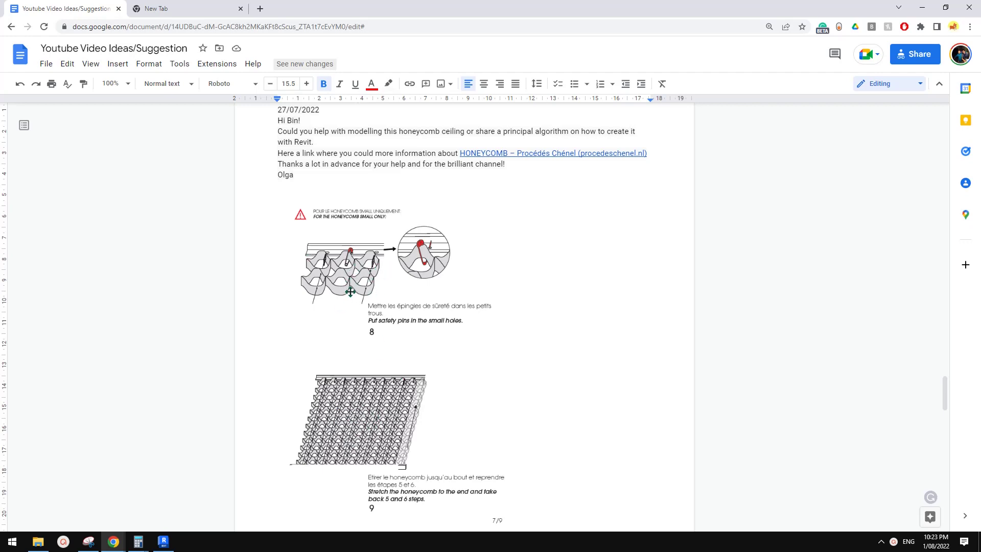
left_click(88, 541)
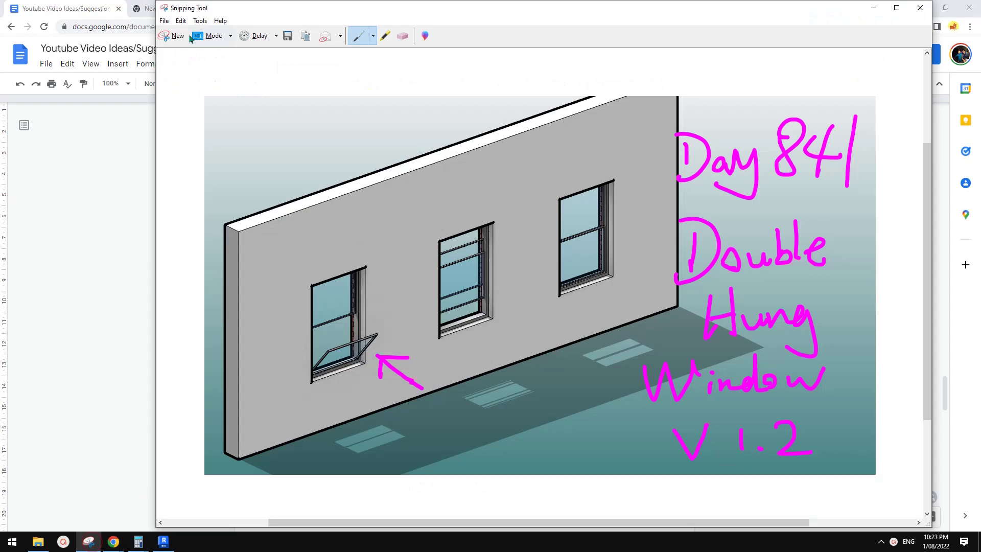
left_click(172, 37)
left_click_drag(269, 202, 530, 381)
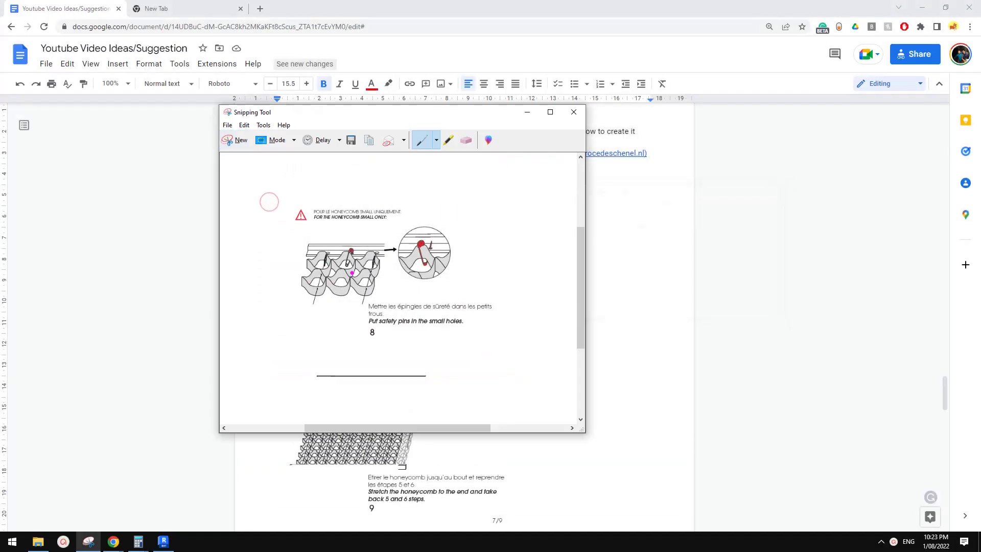
left_click_drag(348, 295, 375, 296)
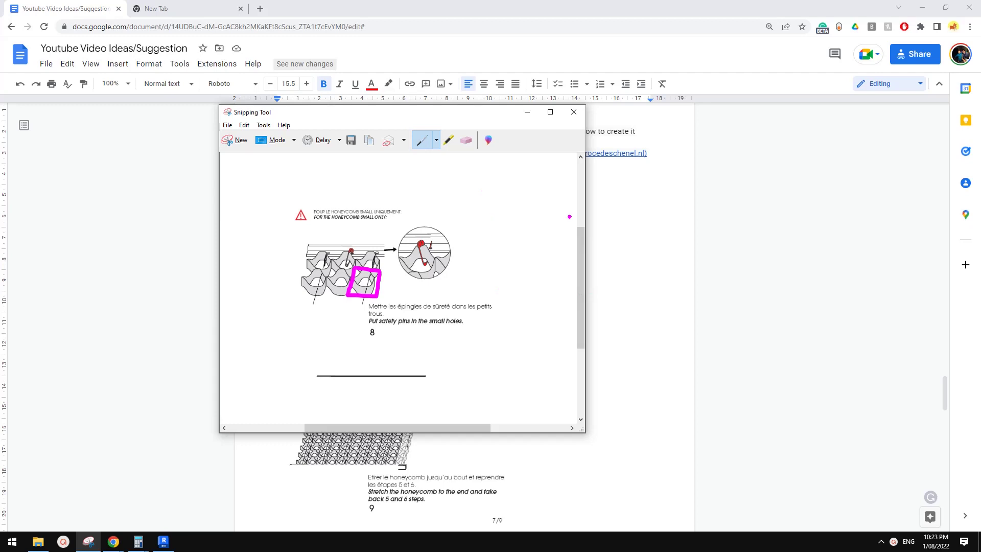
Widen the snip and sketch an enlarged square cell beside the drawing, marking its edge midpoints and joining them with curves
left_click_drag(585, 201, 727, 209)
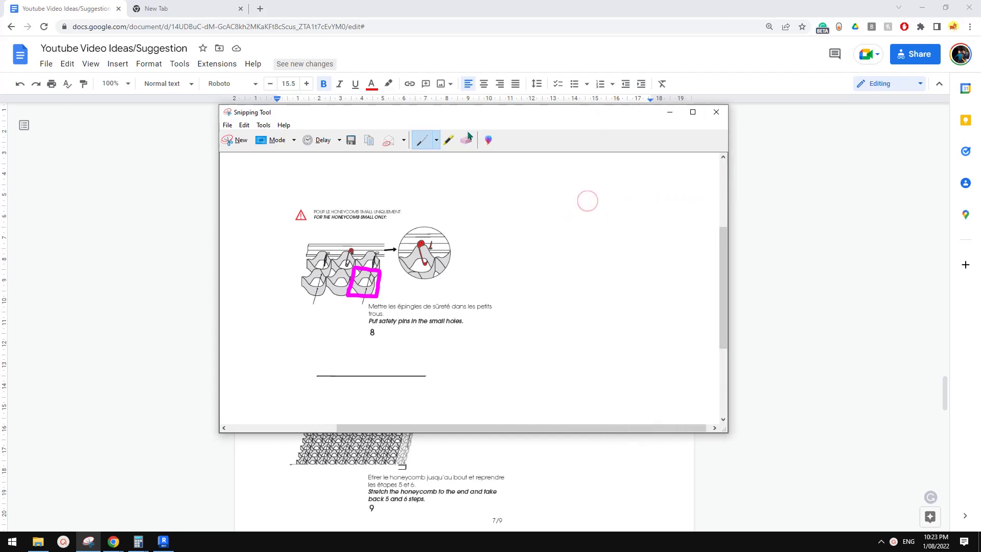
mouse_move(519, 205)
left_mouse_down()
mouse_move(512, 346)
mouse_move(665, 296)
mouse_move(574, 204)
mouse_move(529, 206)
left_mouse_up()
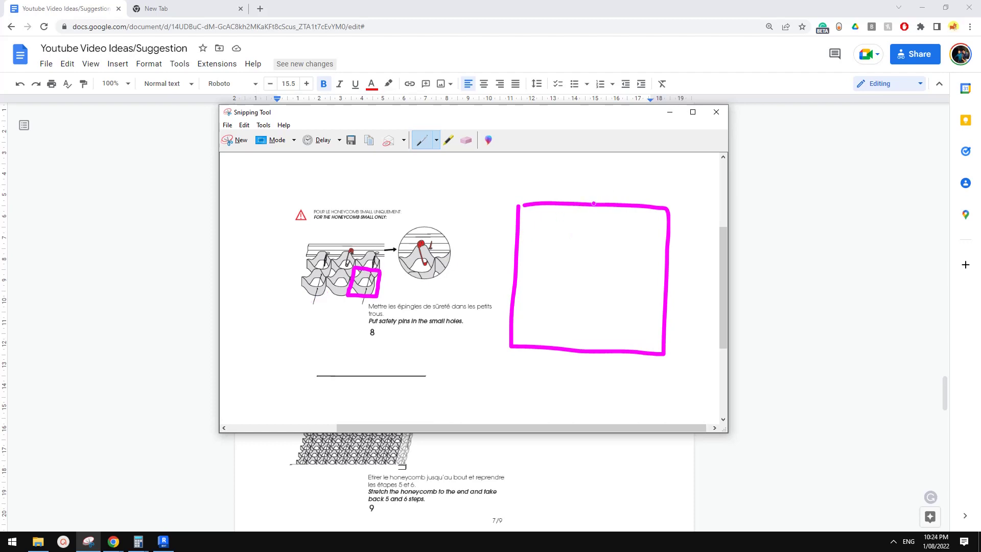
left_click(591, 204)
left_click(517, 270)
mouse_move(520, 277)
left_mouse_down()
mouse_move(565, 343)
mouse_move(606, 347)
left_mouse_up()
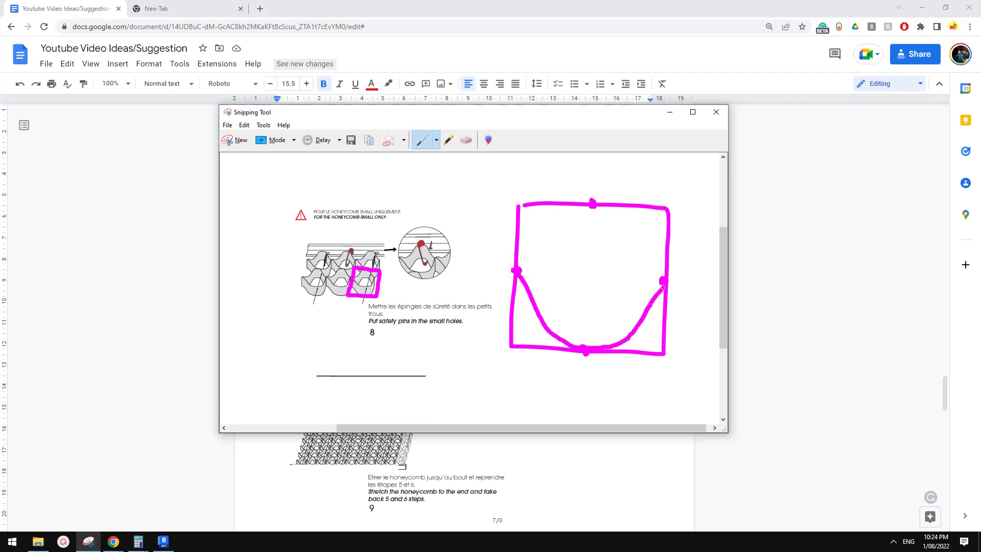
mouse_move(517, 270)
left_mouse_down()
mouse_move(545, 254)
mouse_move(579, 204)
mouse_move(630, 223)
left_mouse_up()
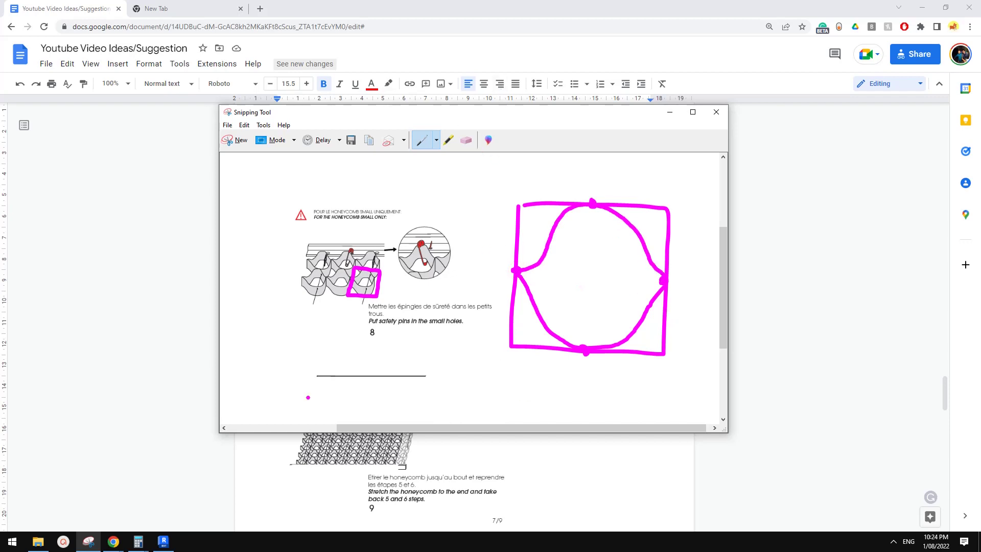
Switch to Revit and start the Point tool for adding reference points to the central panel square
left_click(163, 541)
middle_click_drag(567, 286, 624, 260, "shift")
middle_click_drag(638, 295, 575, 267, "shift")
scroll(554, 258, "up", 2)
key("Tab")
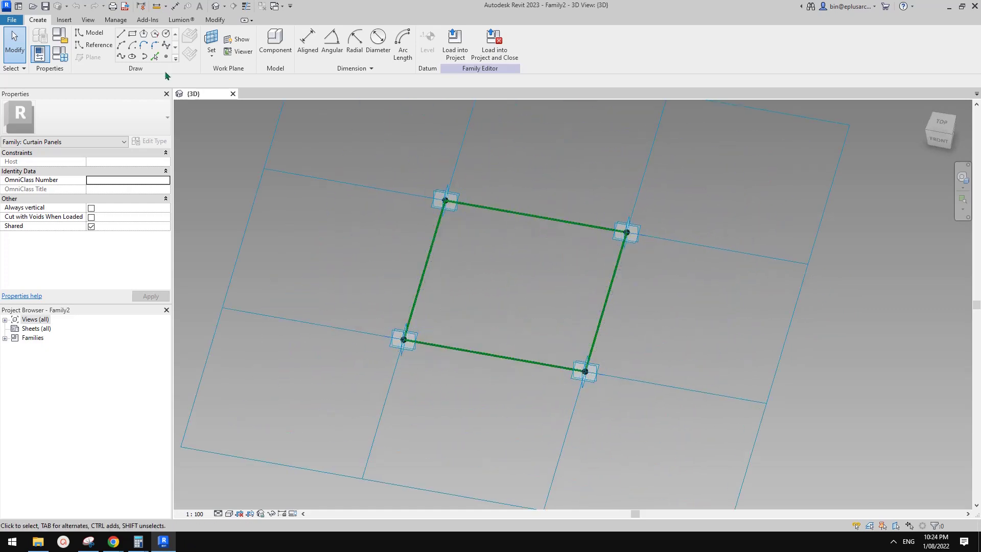
left_click(166, 58)
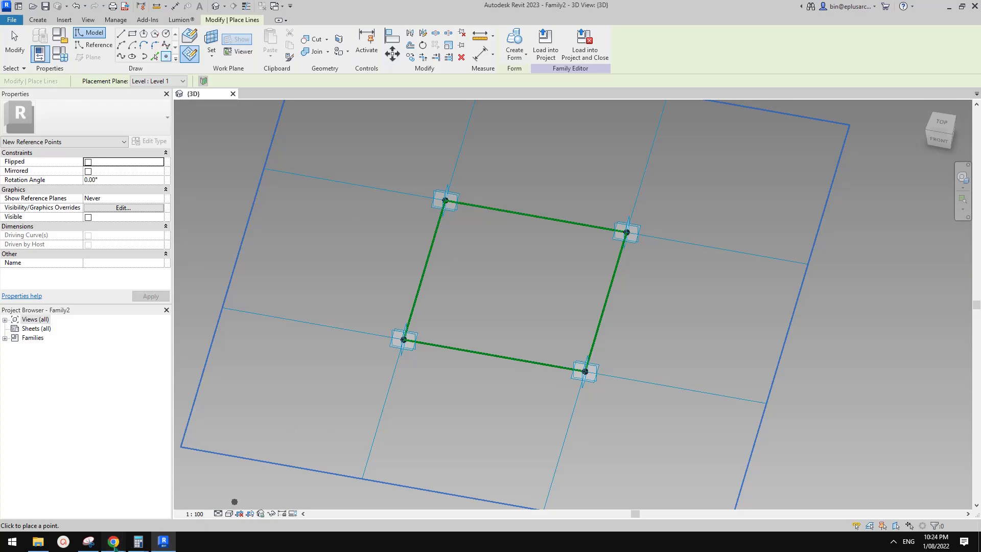
Compare the document's honeycomb drawing with the annotated cell sketch in Snipping Tool
mouse_move(114, 541)
left_click(182, 520)
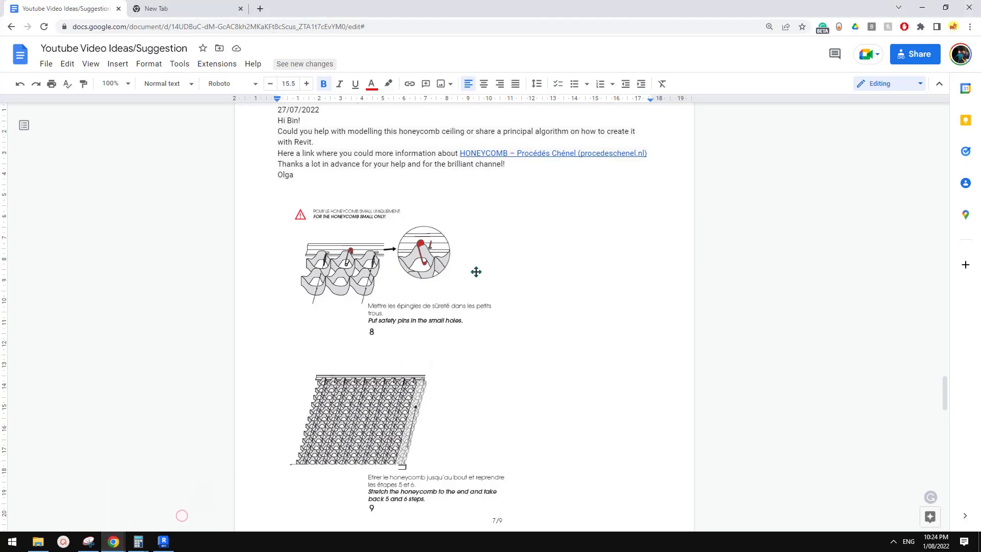
left_click(88, 541)
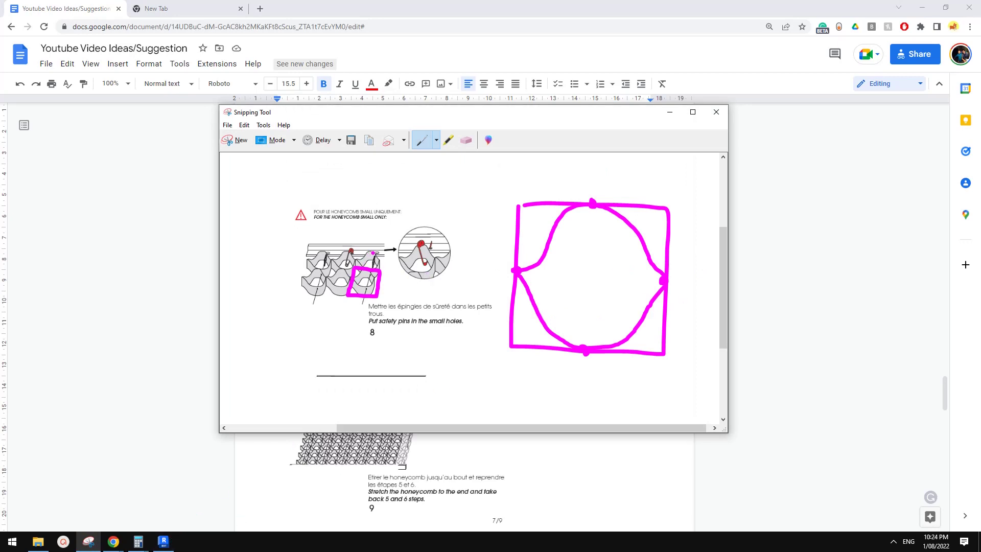
Back in Revit, place a reference point at the midpoint of each of the panel square's four edges using Draw on Face
left_click(164, 541)
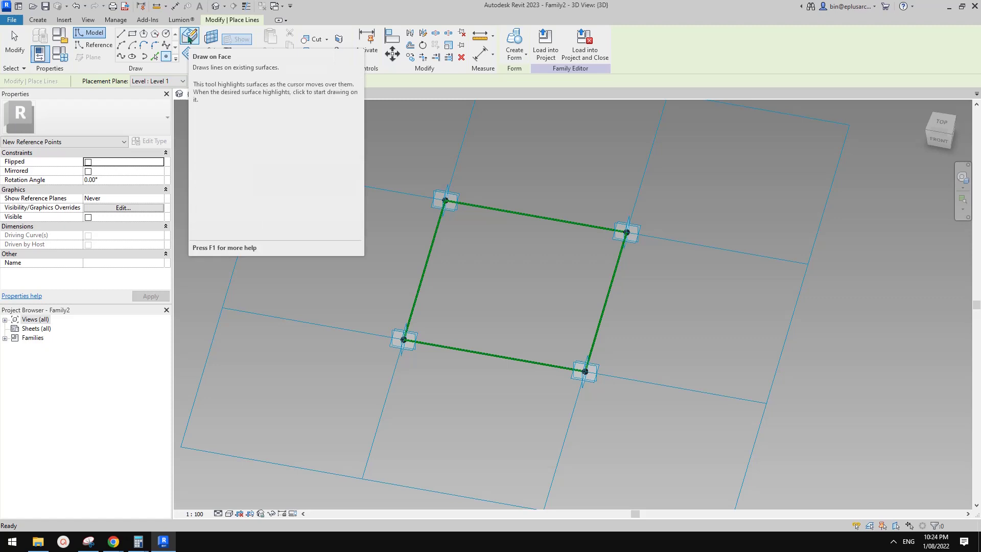
left_click(535, 216)
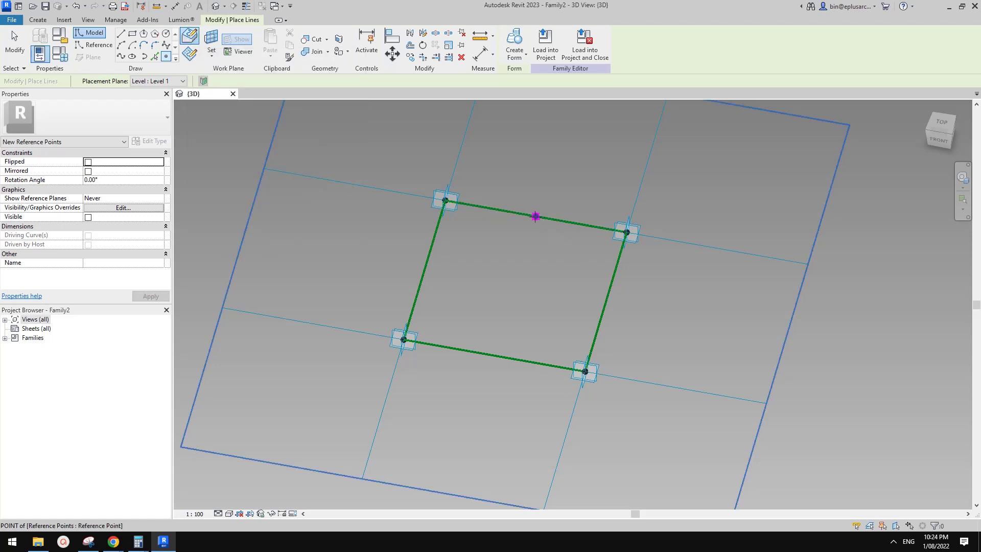
left_click(605, 301)
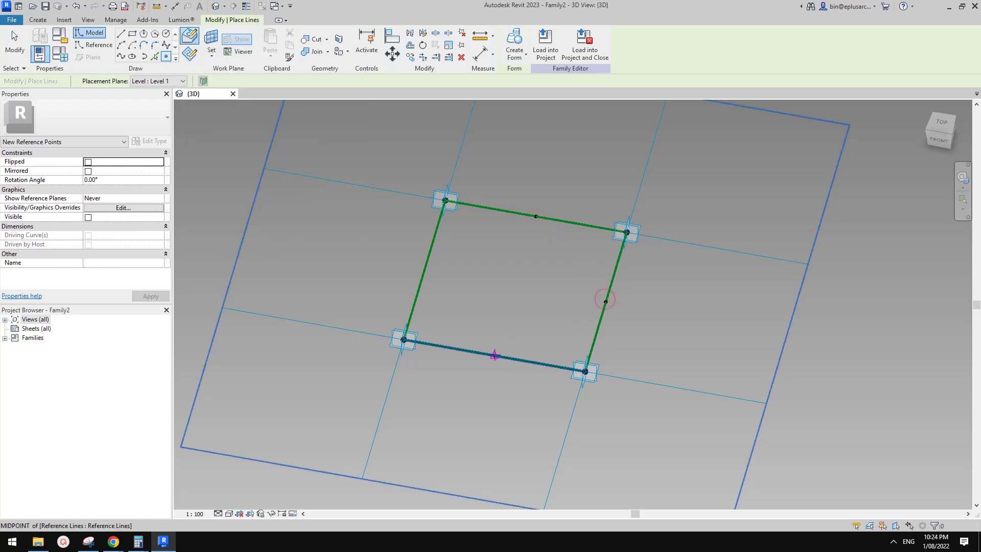
left_click(494, 355)
left_click(425, 270)
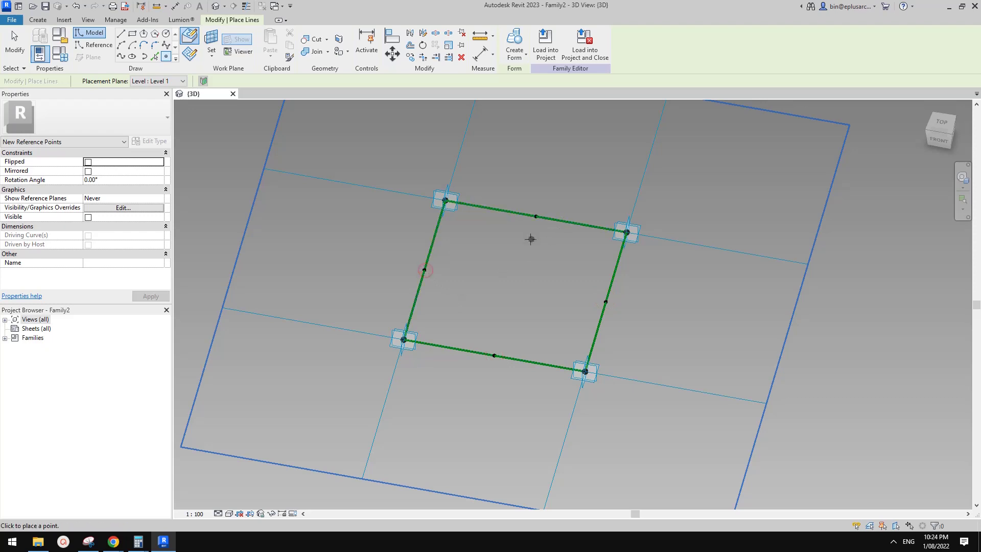
Draw a spline through the reference points at the midpoints of three adjacent panel edges
middle_click_drag(518, 271, 458, 250, "shift")
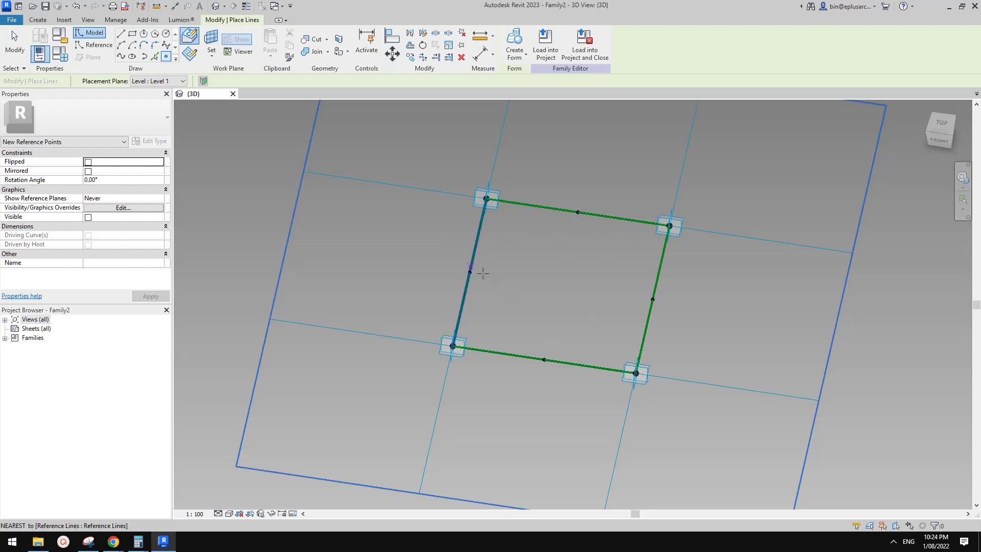
scroll(566, 258, "up", 2)
middle_click_drag(573, 270, 484, 277, "shift")
key("Escape")
scroll(509, 286, "down", 1)
left_click_drag(407, 251, 510, 284)
left_click_drag(551, 203, 601, 283, "ctrl")
left_click_drag(612, 312, 680, 377, "ctrl")
left_click(124, 56)
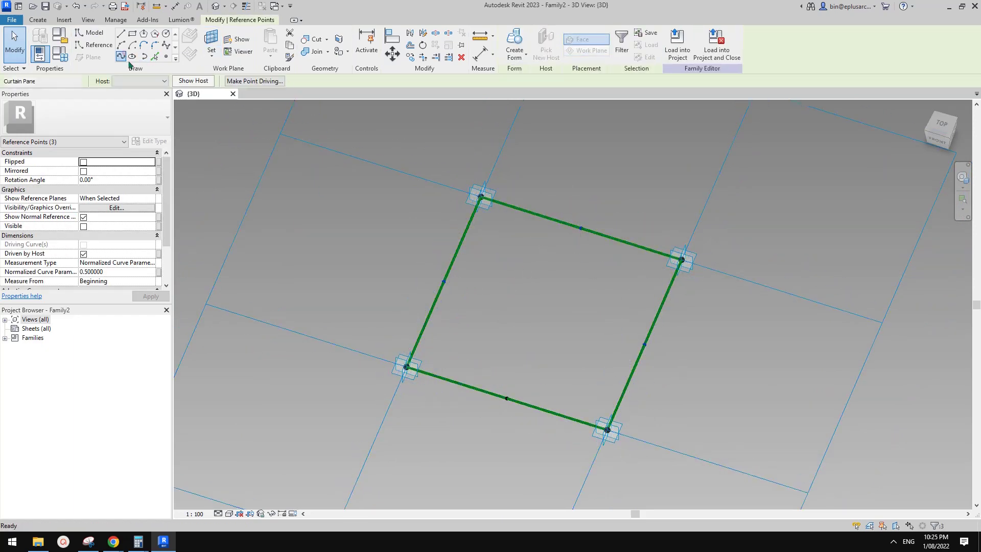
middle_click_drag(581, 230, 575, 333, "shift")
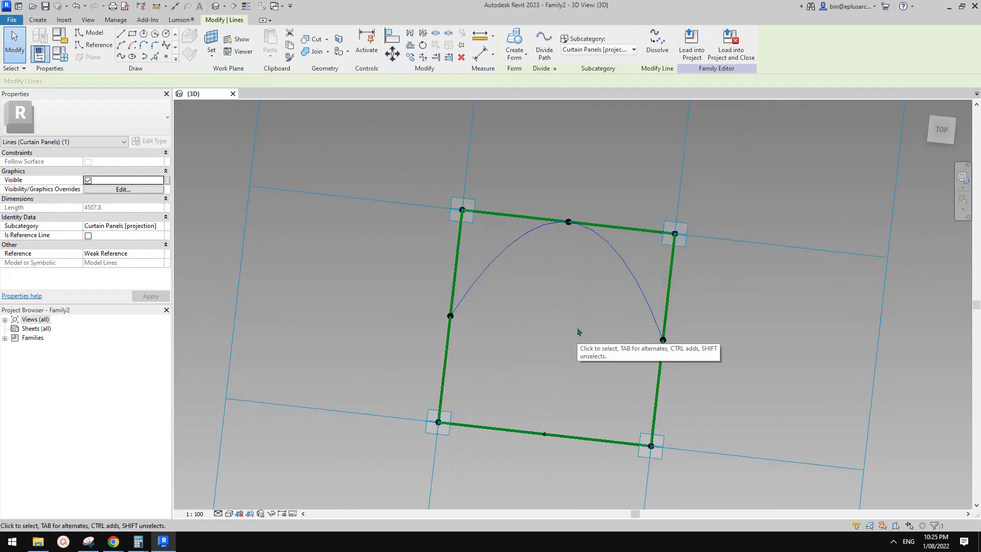
Check the curve against the Snipping Tool sketch and delete the spline from the panel
left_click(89, 542)
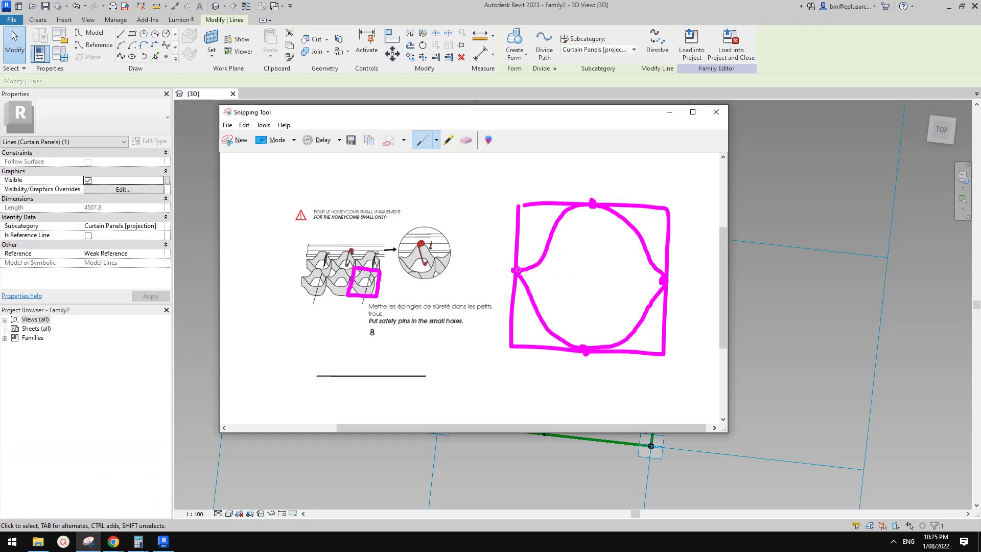
left_click(743, 360)
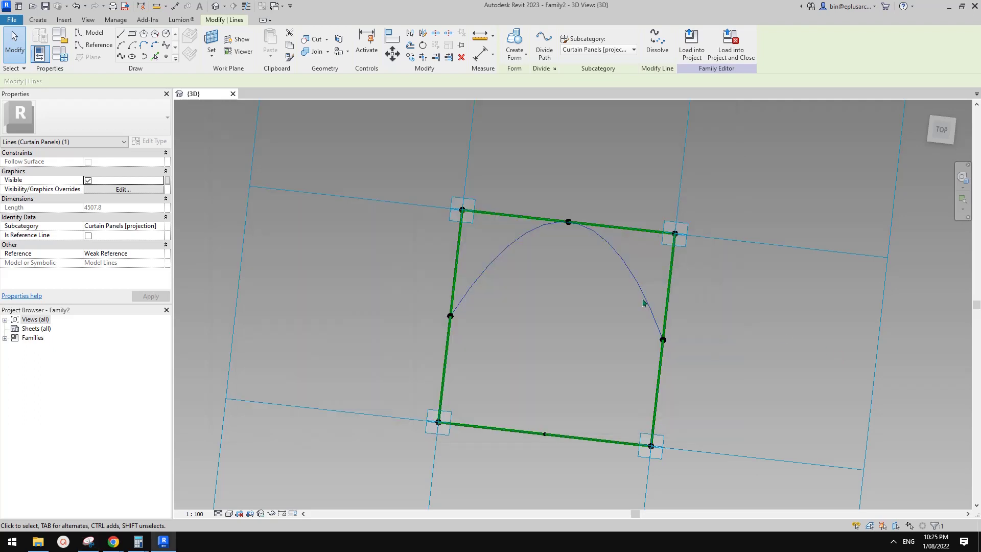
middle_click_drag(561, 282, 562, 283)
key("Delete")
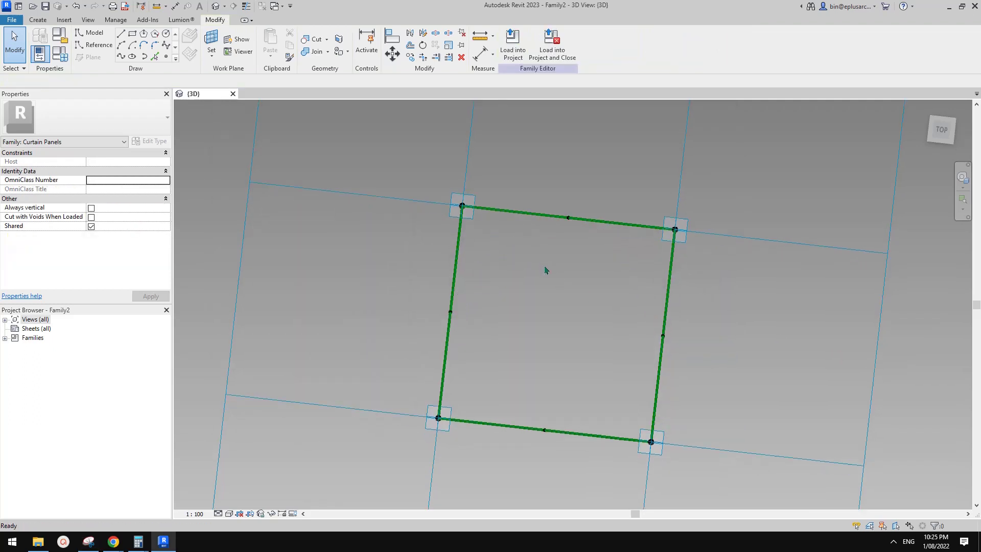
Set the work plane to an edge midpoint's vertical reference plane and place a second reference point at that midpoint
left_click(166, 56)
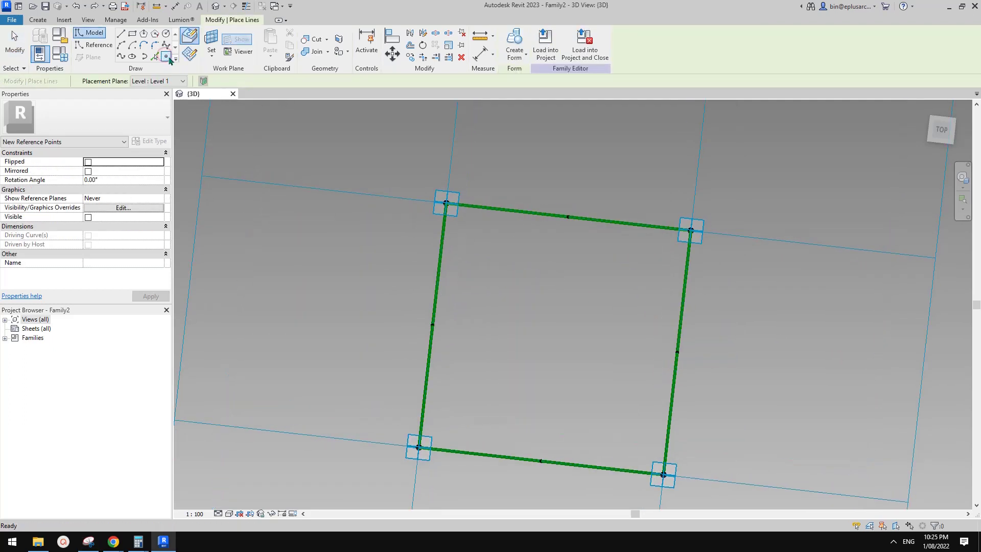
left_click(211, 41)
middle_click_drag(436, 329, 460, 241, "shift")
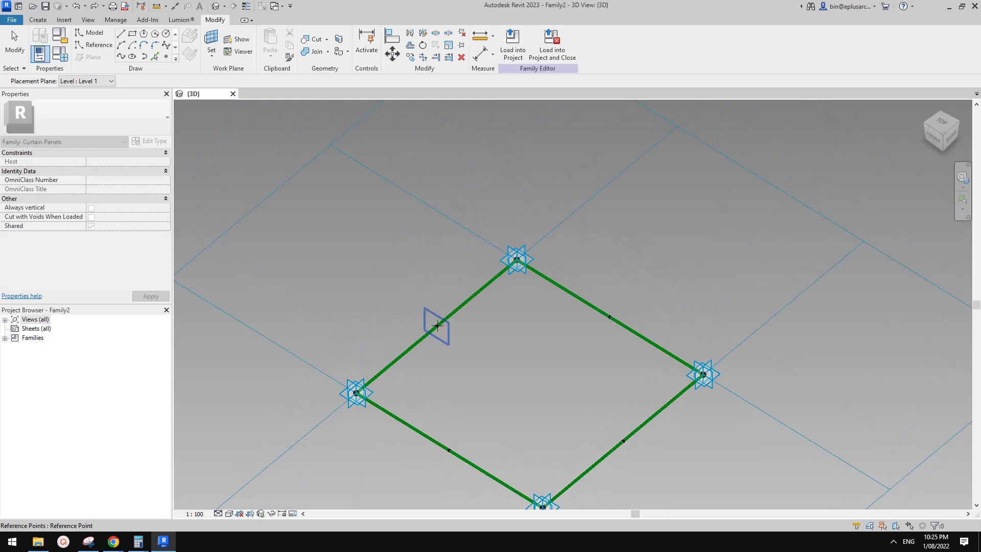
key("Tab")
left_click(437, 326)
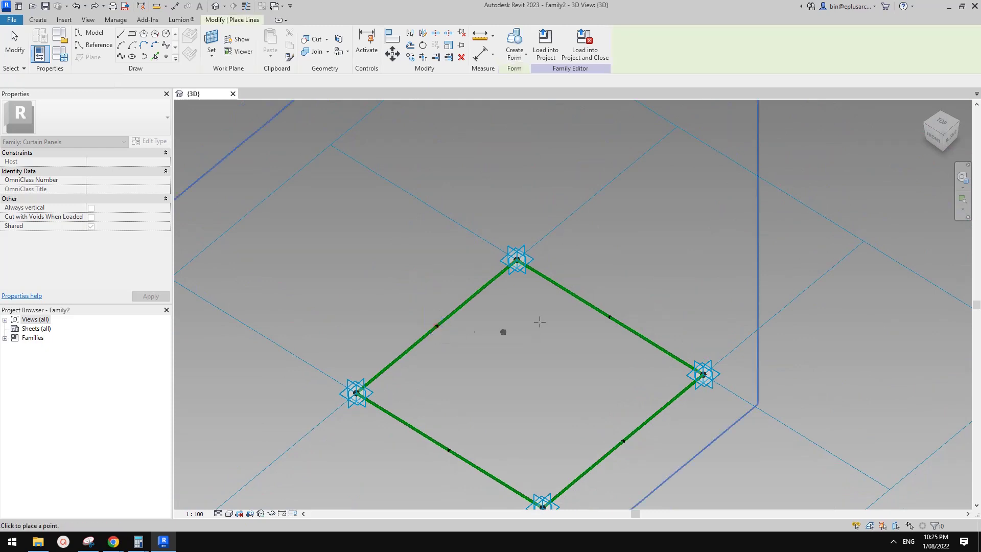
left_click(436, 327)
left_click(532, 306)
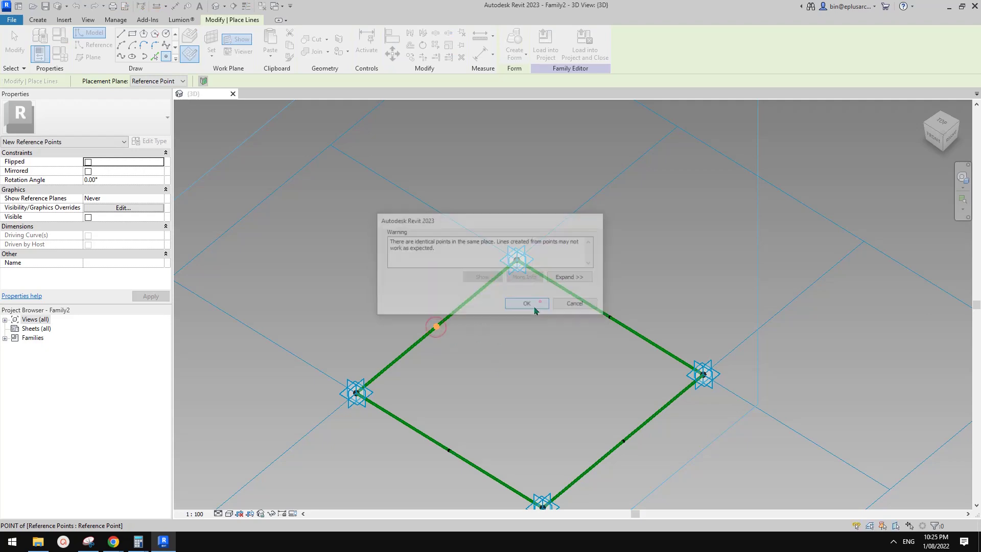
key("Escape")
Move the second reference point at the edge midpoint into the panel, to an offset of about 153 from the edge
left_click(436, 326)
middle_click_drag(435, 338, 477, 352, "shift")
scroll(462, 329, "up", 1)
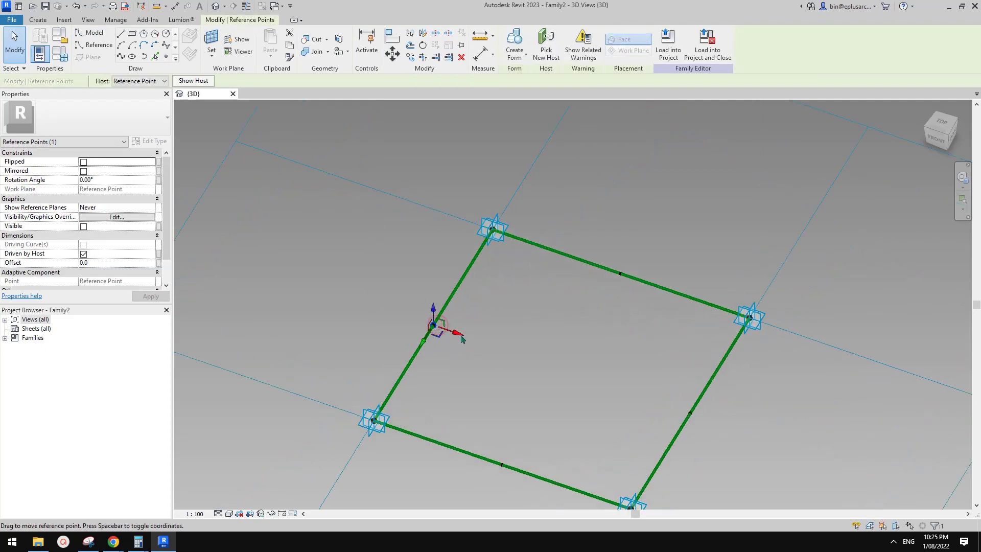
left_click_drag(461, 335, 470, 338)
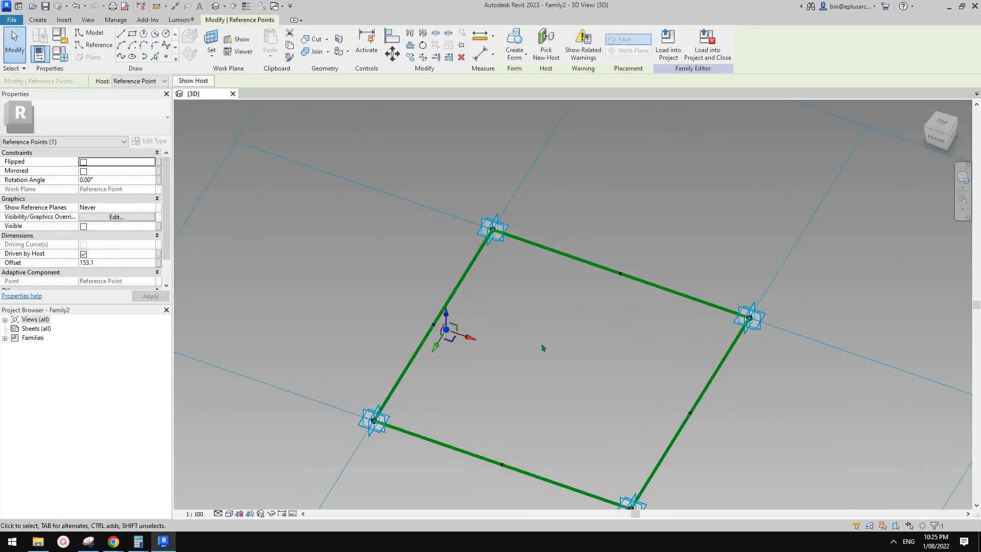
middle_click_drag(543, 344, 656, 347, "shift")
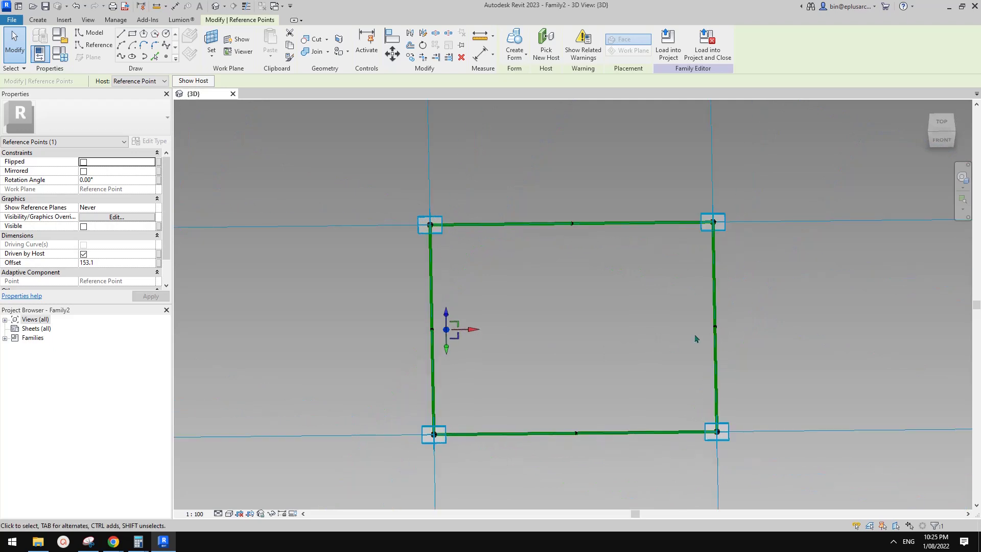
Check the Snipping Tool sketch, and back in Revit place a reference point on each side of an adjacent edge's midpoint
left_click(88, 541)
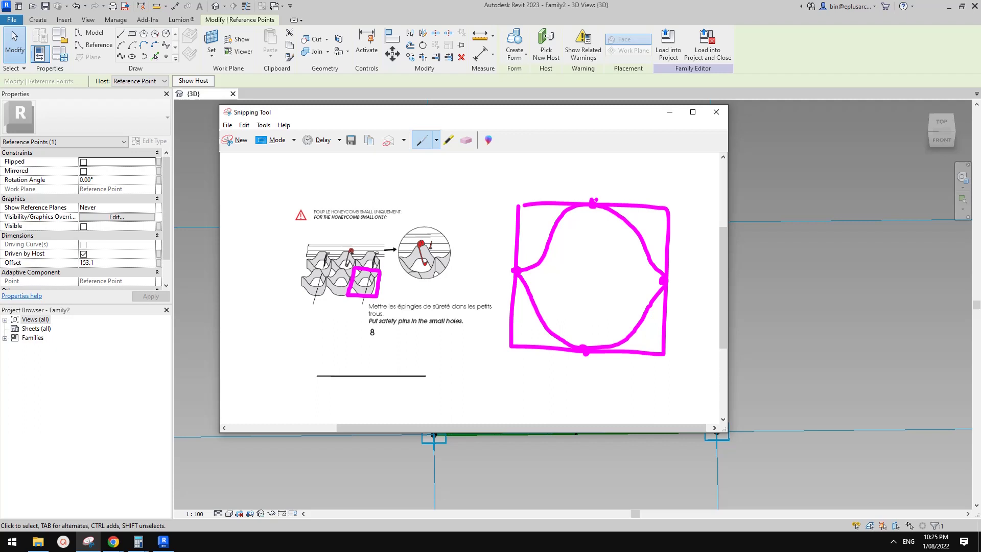
left_click(464, 473)
scroll(490, 270, "up", 1)
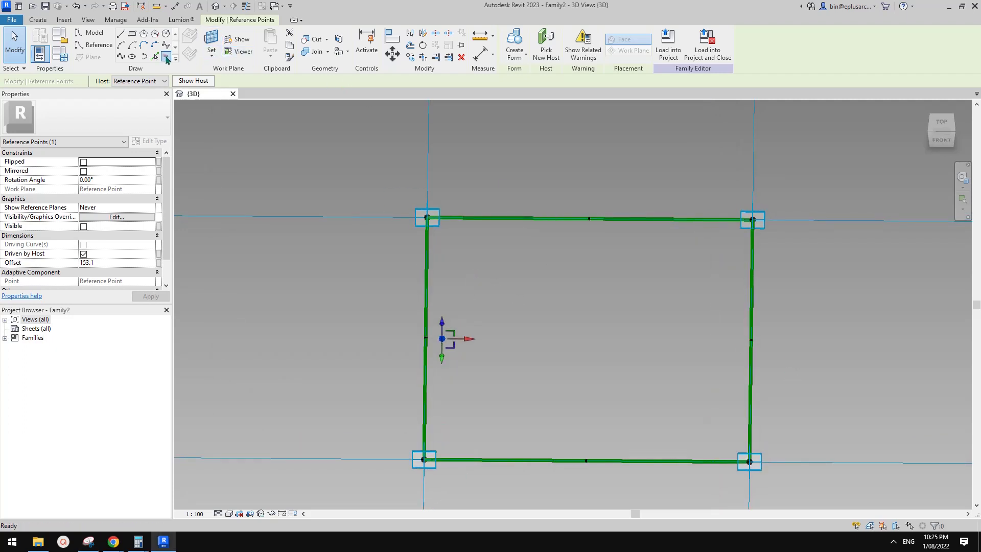
left_click(166, 56)
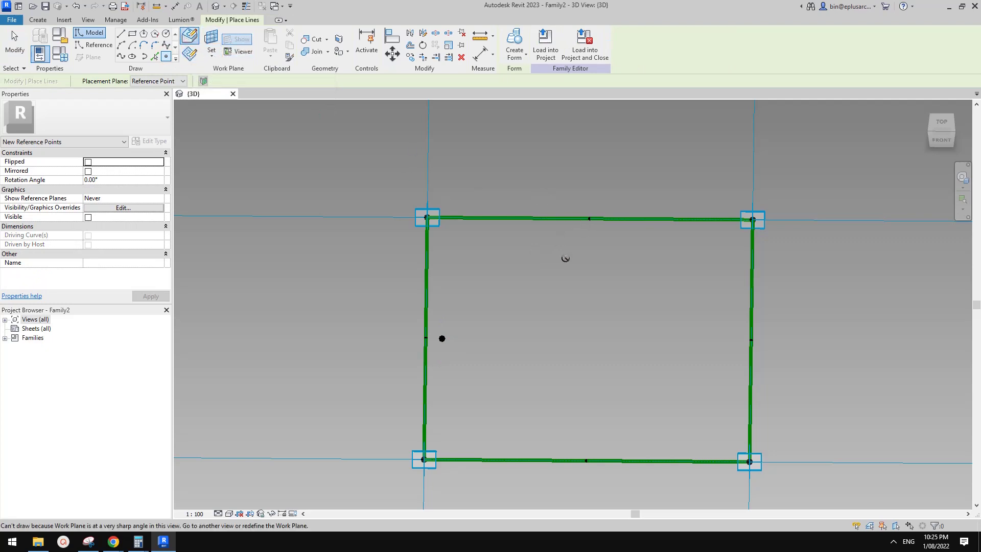
middle_click_drag(565, 256, 624, 283, "shift")
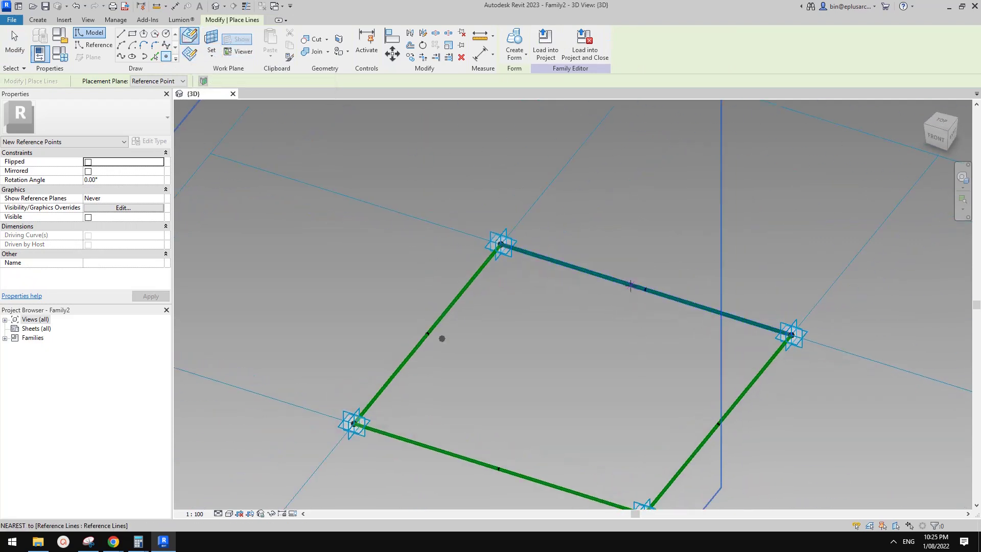
left_click(624, 282)
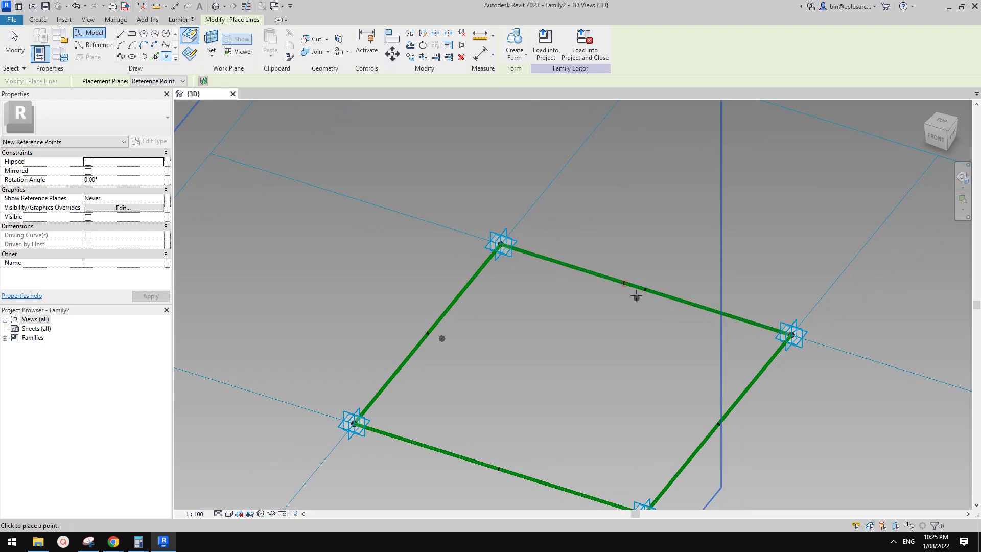
left_click(667, 296)
middle_click_drag(654, 360, 696, 335, "shift")
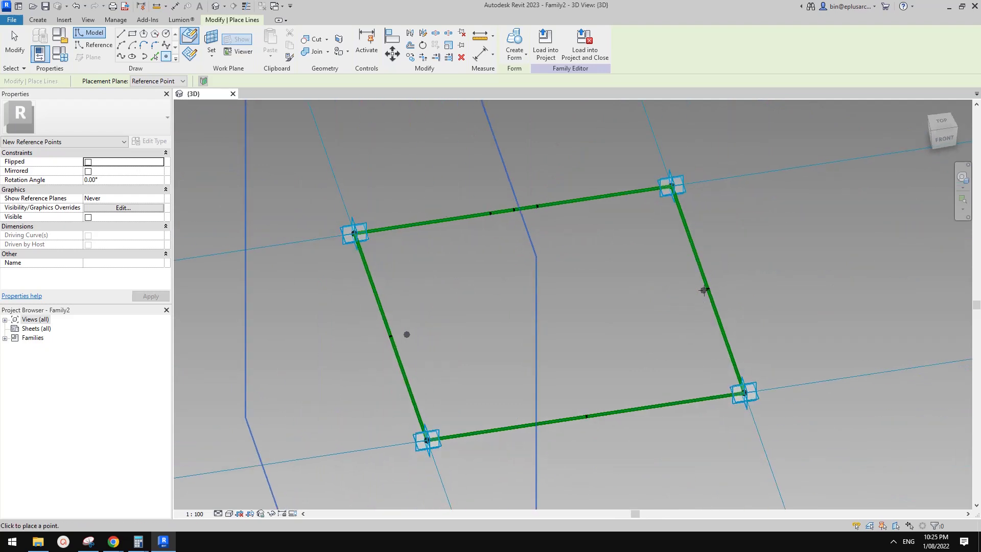
middle_click_drag(705, 289, 703, 331, "shift")
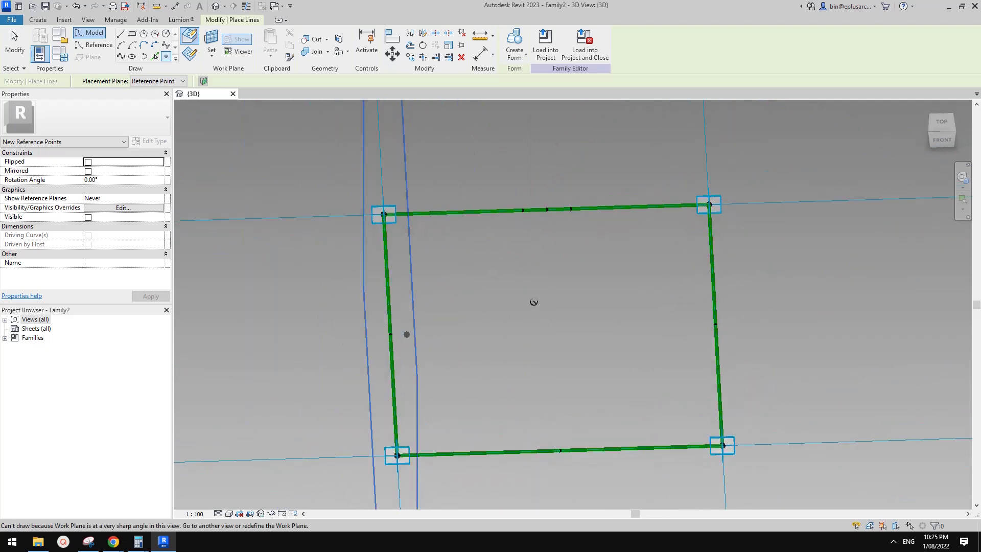
middle_click_drag(533, 302, 397, 338, "shift")
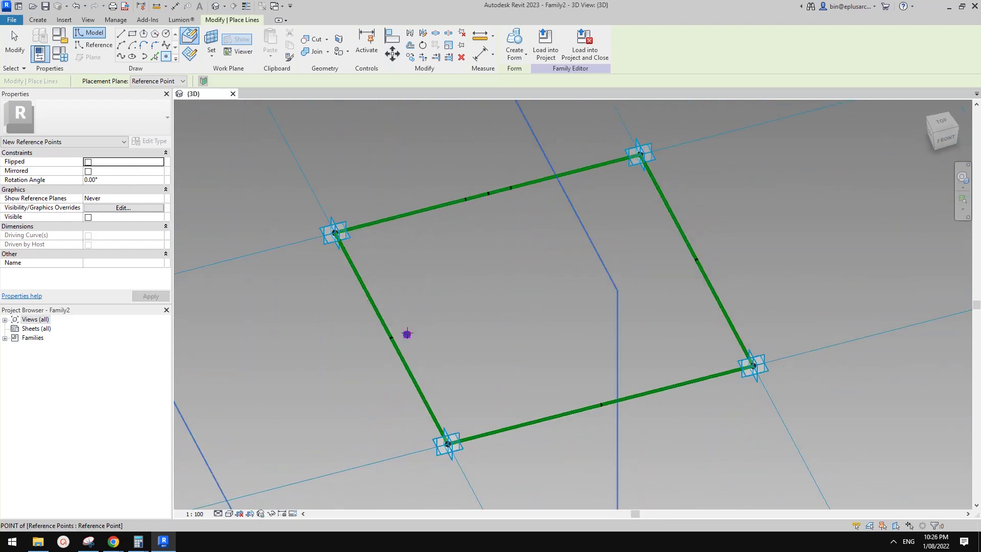
Place a second reference point at the opposite edge's midpoint on its vertical reference plane and move it about 90 into the panel
left_click(189, 53)
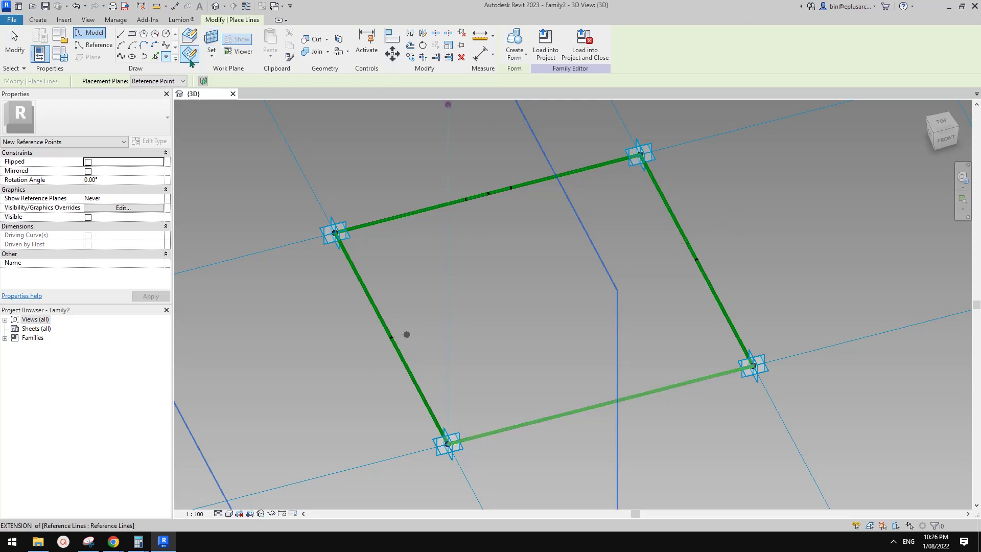
key("Escape")
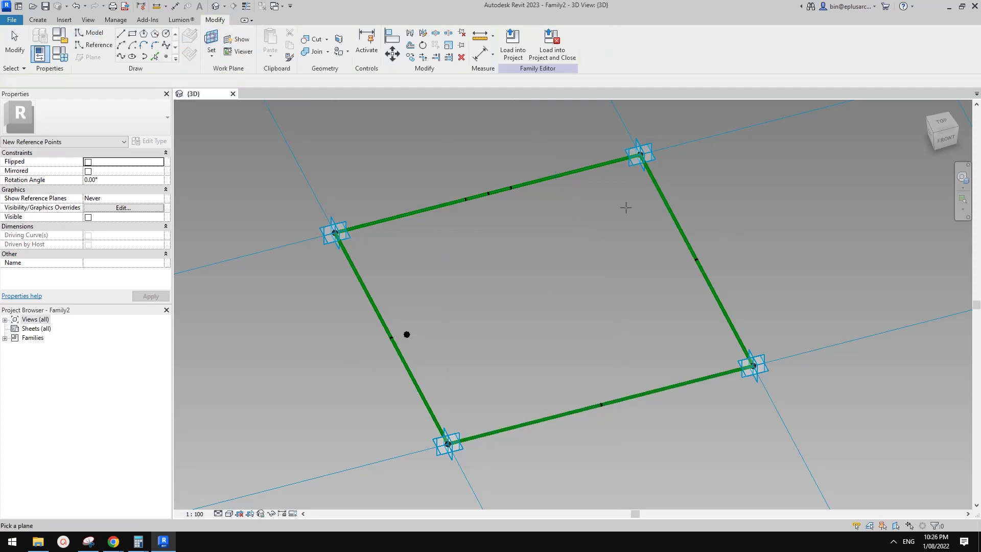
key("Return")
left_click(696, 261)
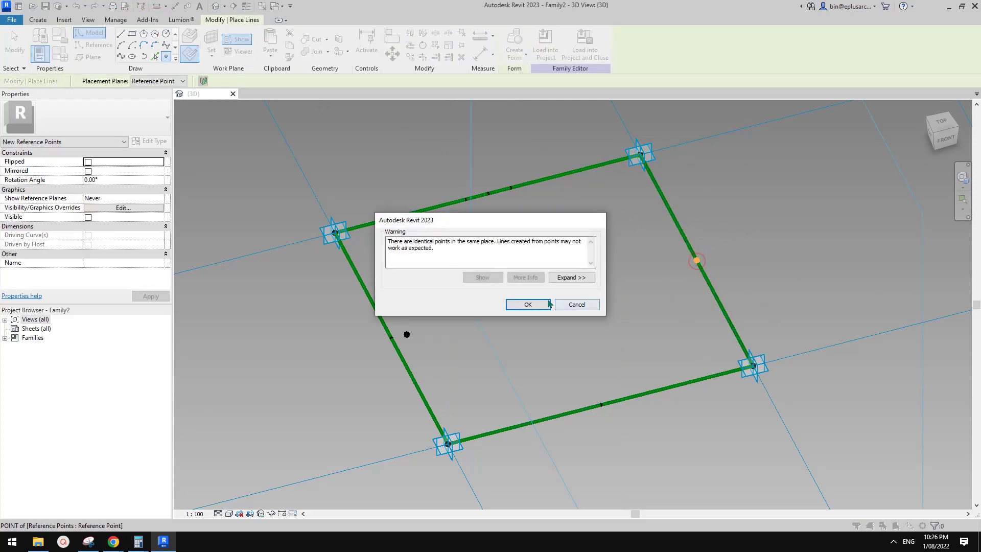
key("Return")
key("Escape")
left_click(696, 261)
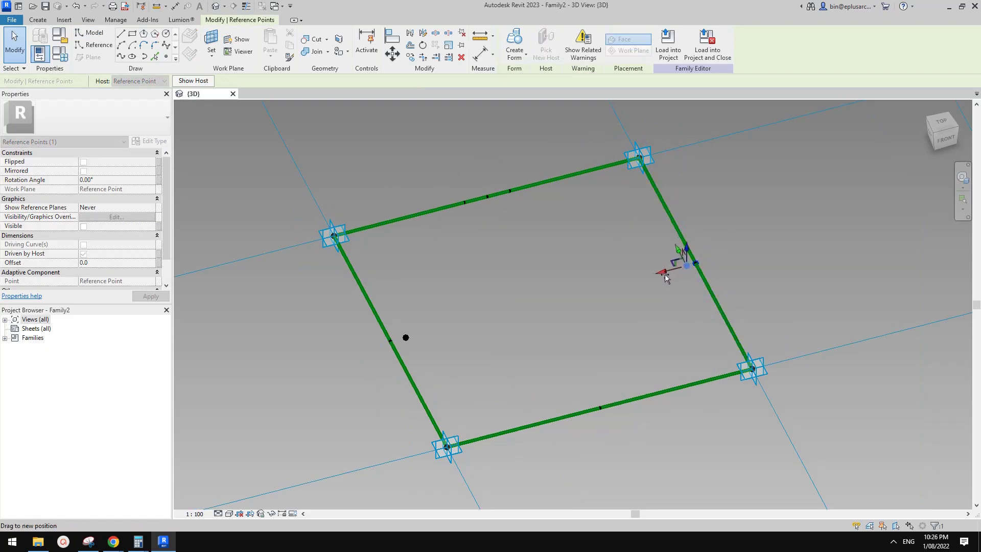
mouse_move(682, 258)
middle_mouse_down("shift")
mouse_move(705, 300)
mouse_move(635, 311)
mouse_move(619, 337)
middle_mouse_up("shift")
scroll(621, 304, "down", 1)
Draw a spline through the seven reference points at and beside the midpoints of three adjacent panel edges
left_click(620, 337)
left_click_drag(465, 237, 560, 292)
left_click_drag(621, 173, 685, 224, "ctrl")
mouse_move(686, 308)
left_mouse_down("ctrl")
mouse_move(754, 340)
mouse_move(734, 327)
left_mouse_up("ctrl")
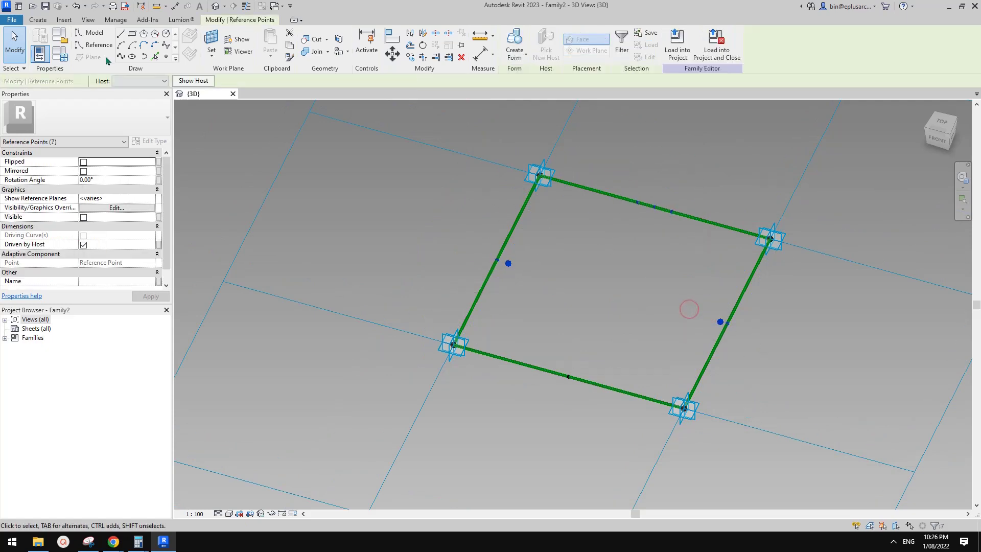
left_click(121, 56)
middle_click_drag(624, 170, 586, 314, "shift")
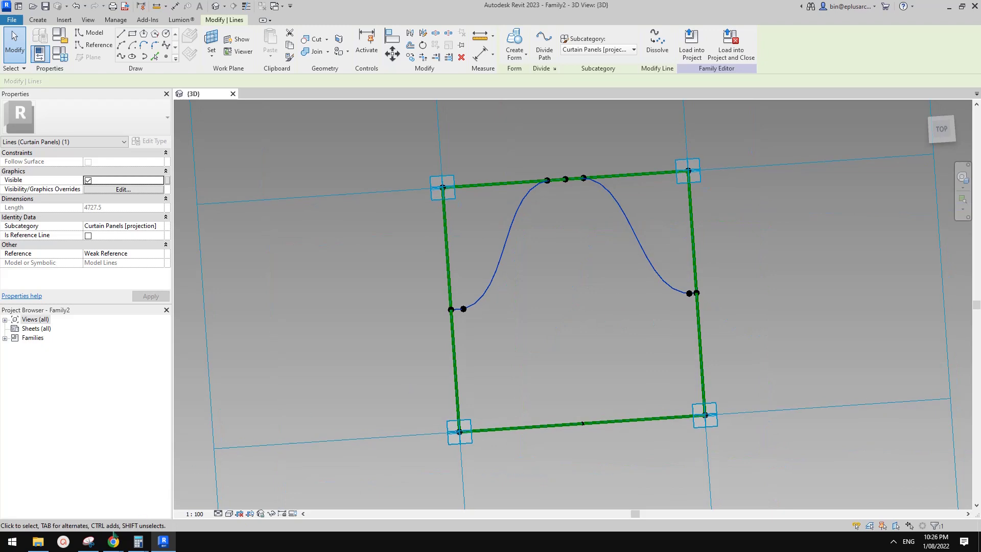
Compare the curve with the sketch and slide the three crest points along their edge to normalized parameters of about 0.49, 0.45 and 0.39
left_click(88, 541)
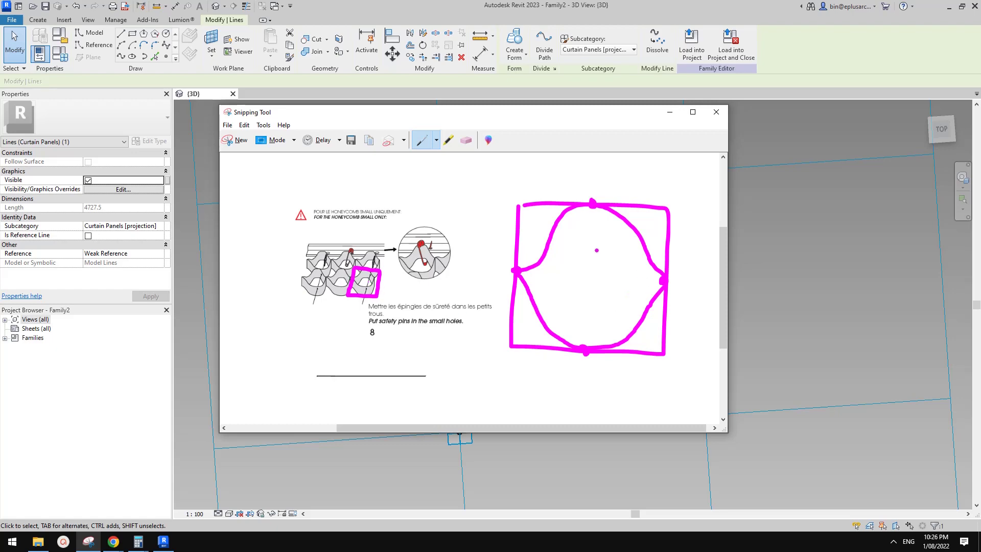
left_click(796, 313)
scroll(562, 189, "up", 3)
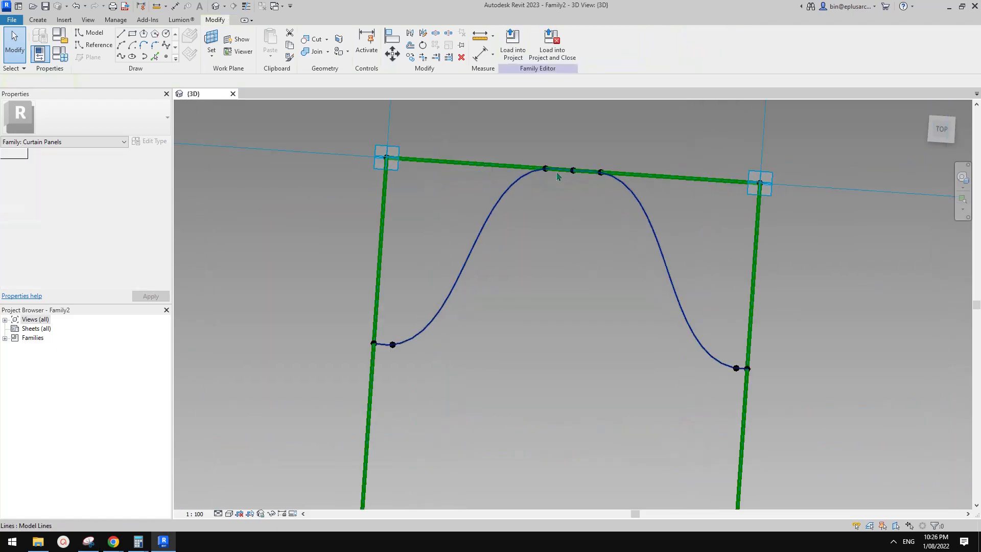
left_click(545, 169)
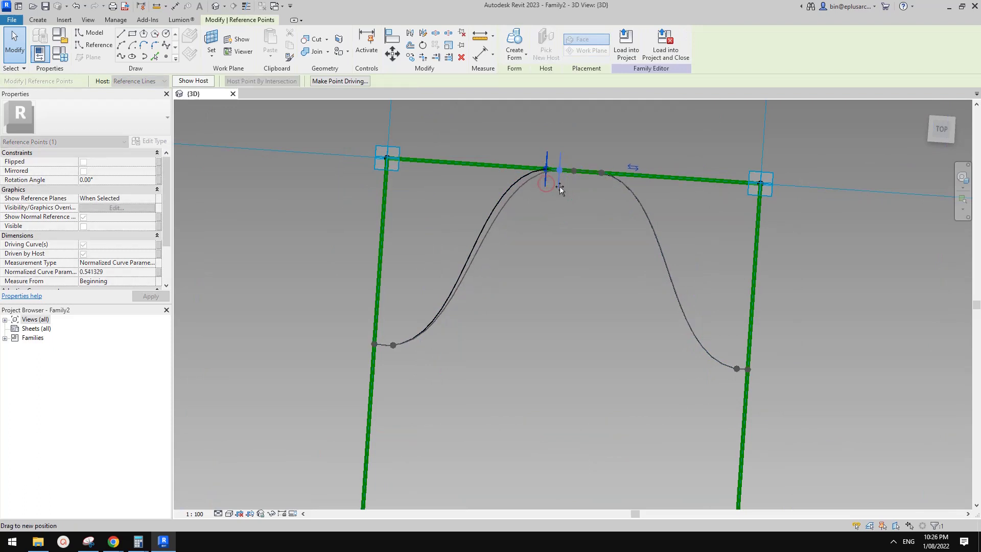
left_click_drag(548, 170, 626, 178)
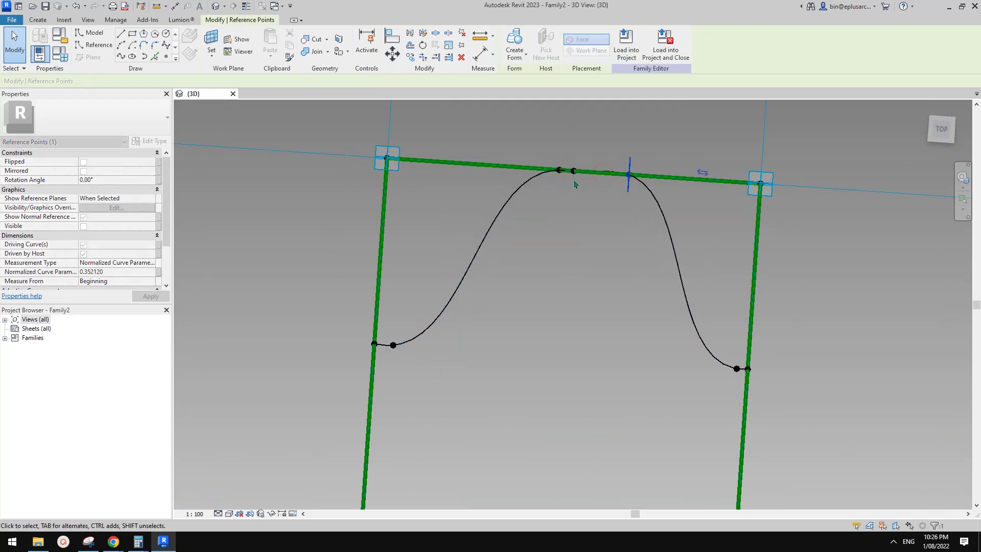
left_click_drag(574, 172, 594, 176)
middle_click_drag(591, 204, 592, 202)
left_click_drag(560, 172, 577, 175)
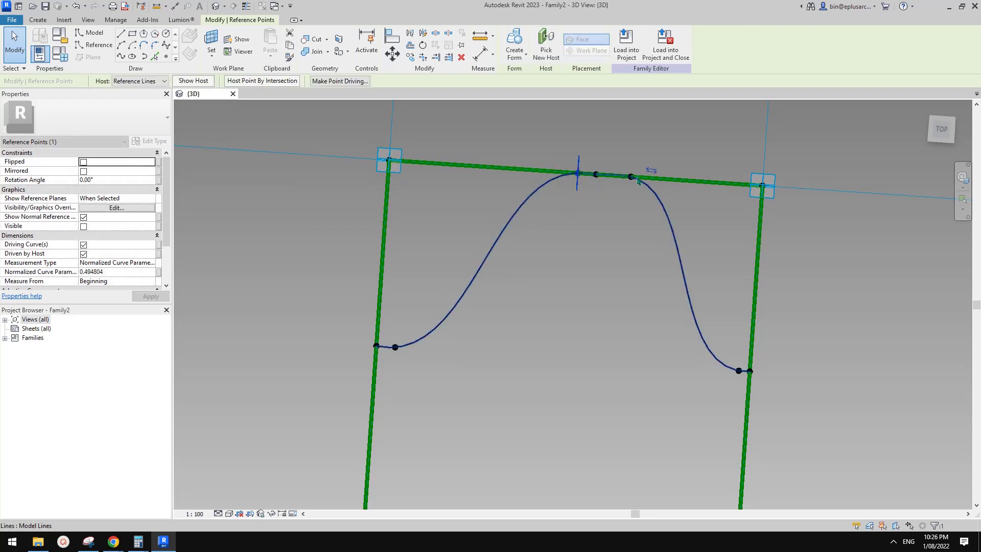
left_click_drag(637, 180, 692, 323)
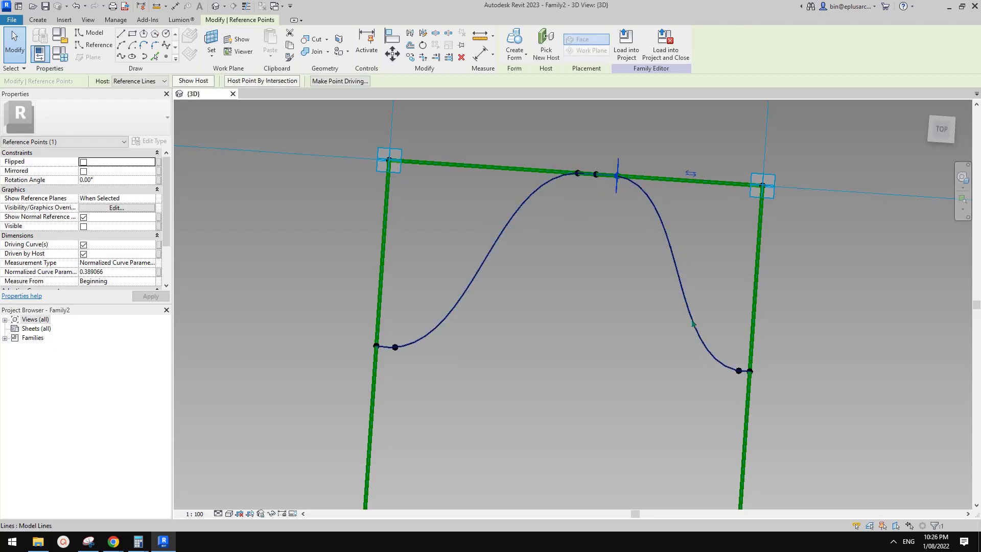
Set the offset of the inner reference point that was moved about 153 into the panel to 1.0
scroll(184, 373, "up", 2)
left_click(468, 337)
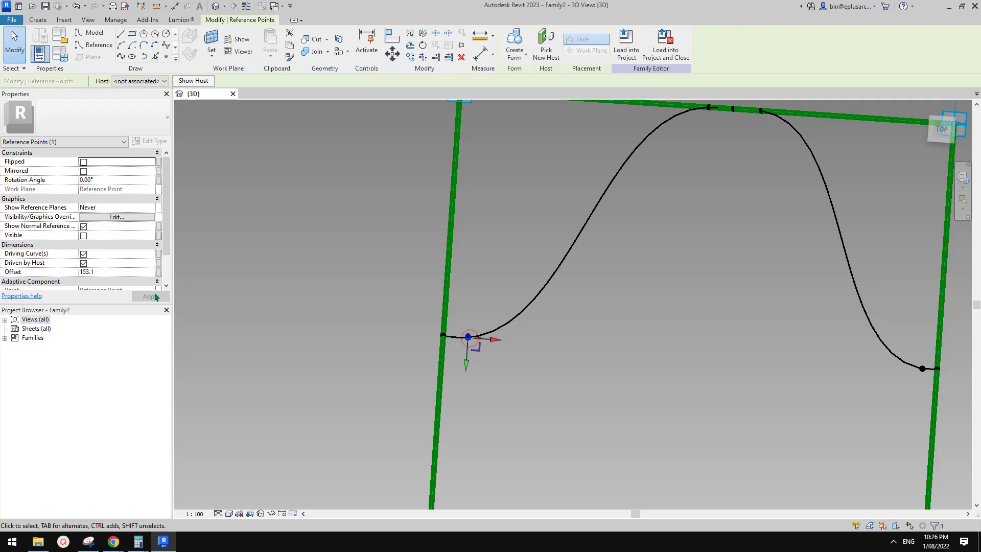
left_click(107, 272)
type("1")
scroll(573, 309, "down", 2)
middle_click_drag(573, 309, 479, 308)
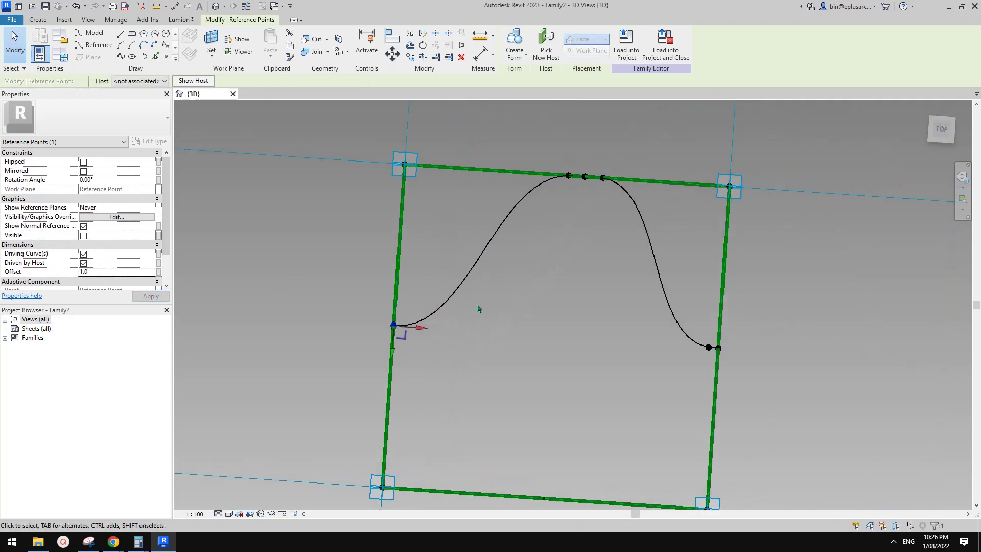
scroll(480, 308, "down", 1)
middle_click_drag(563, 386, 578, 341, "shift")
scroll(666, 308, "up", 1)
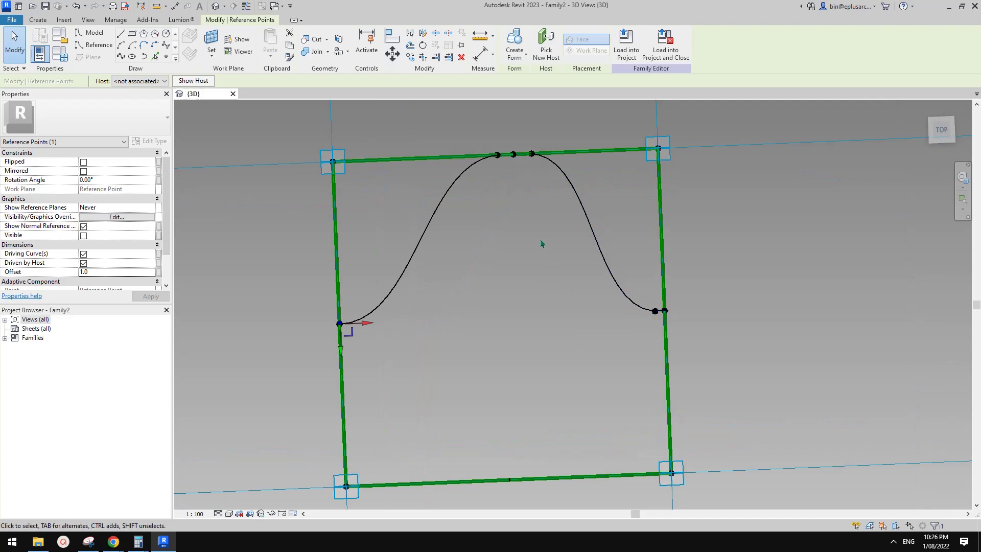
middle_click_drag(540, 240, 488, 293, "shift")
middle_click_drag(575, 453, 598, 347)
scroll(586, 416, "up", 1)
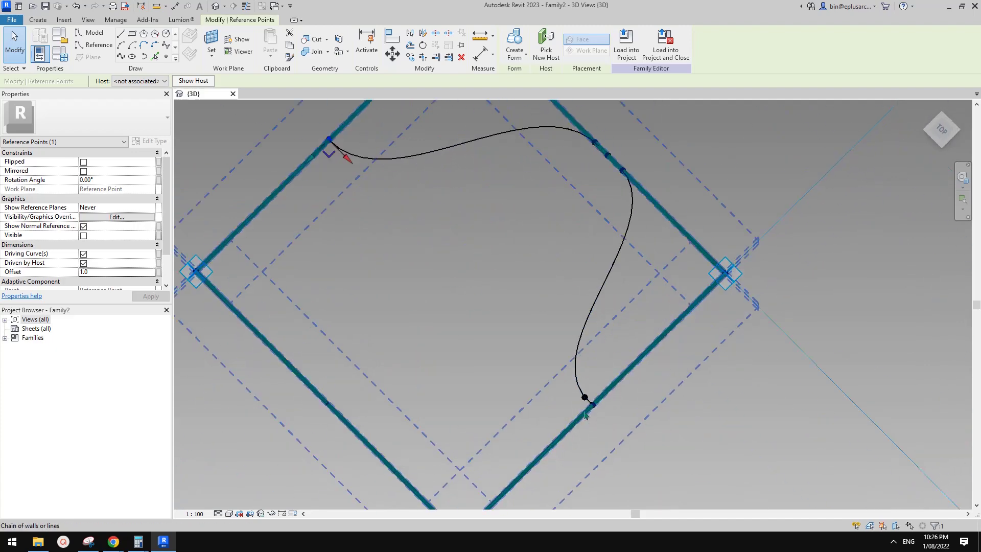
scroll(586, 415, "up", 2)
scroll(587, 395, "down", 2)
middle_click_drag(587, 396, 602, 312, "shift")
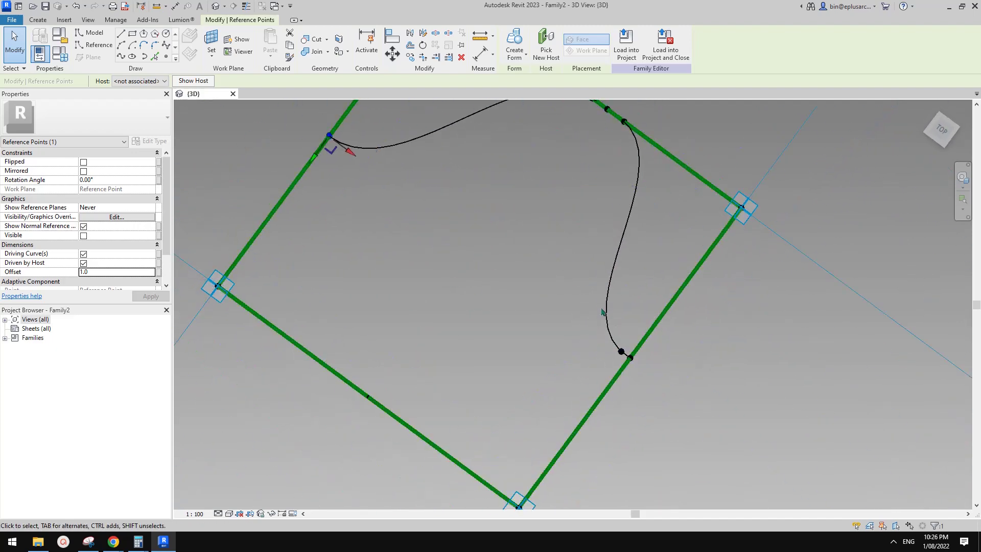
scroll(626, 356, "up", 1)
left_click(621, 351)
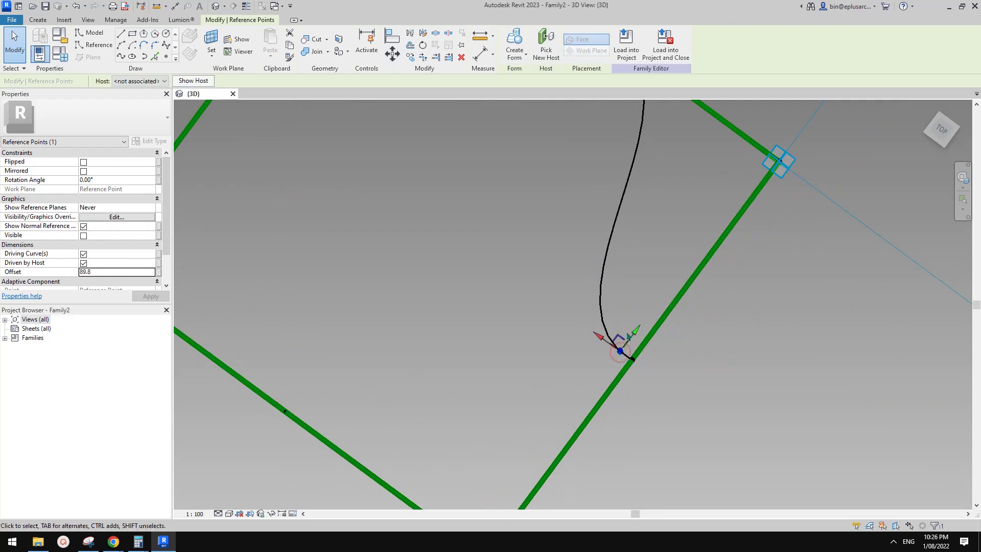
key("m")
key("v")
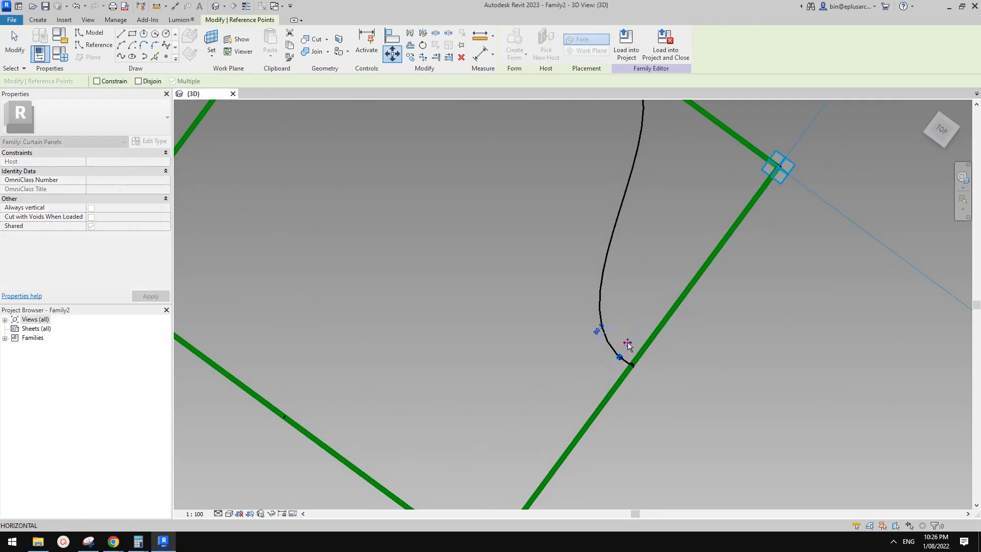
middle_click_drag(631, 372, 564, 187, "shift")
key("Escape")
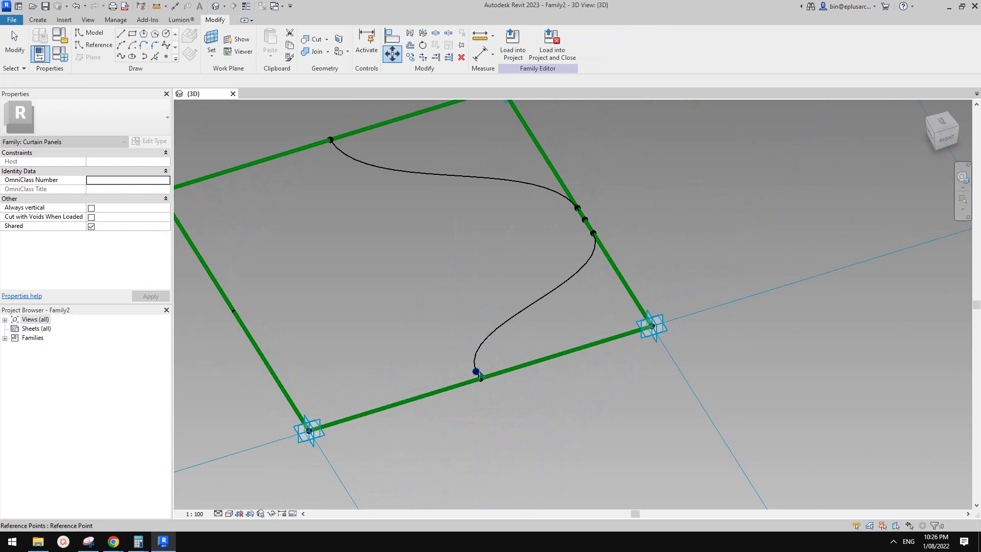
Move the inner reference point near the spline's other end by 100 parallel to the adjacent panel edge
left_click(480, 376)
key("m")
key("v")
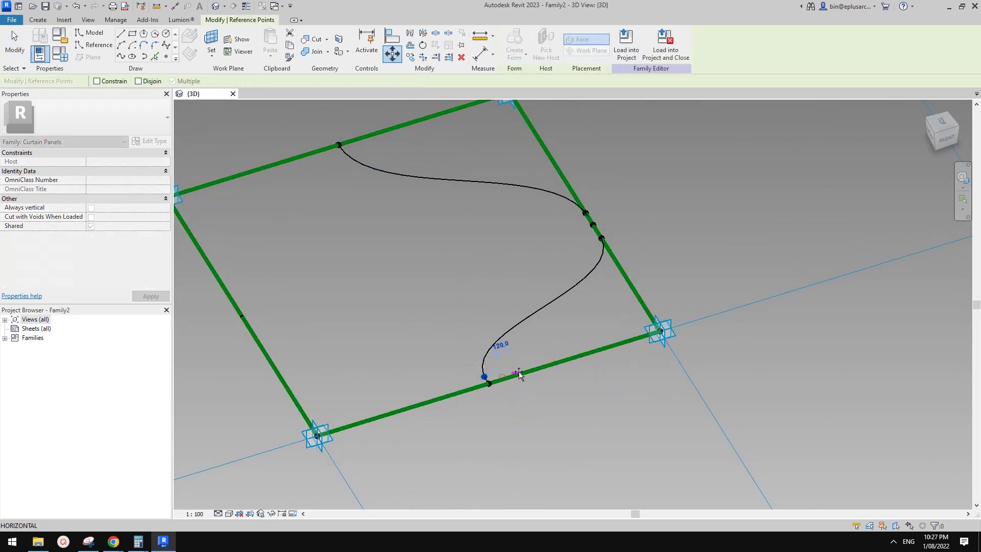
type("100")
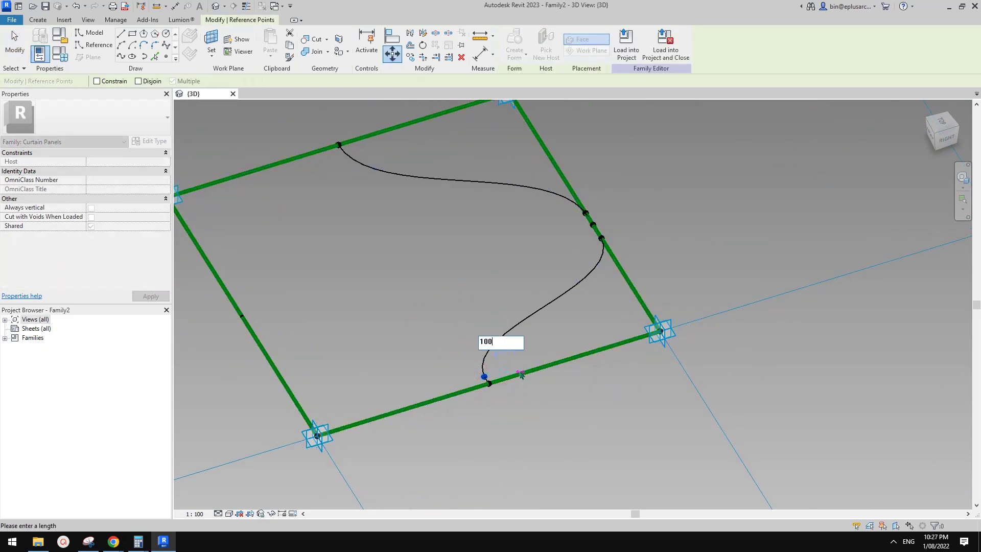
key("Return")
left_click(521, 359)
Set the normalized curve parameter of the crest point nearest the spline end with the offset inner point to 0.4
middle_click_drag(521, 359, 626, 390, "shift")
scroll(625, 262, "down", 1)
middle_click_drag(626, 263, 512, 319, "shift")
middle_click_drag(578, 398, 582, 397)
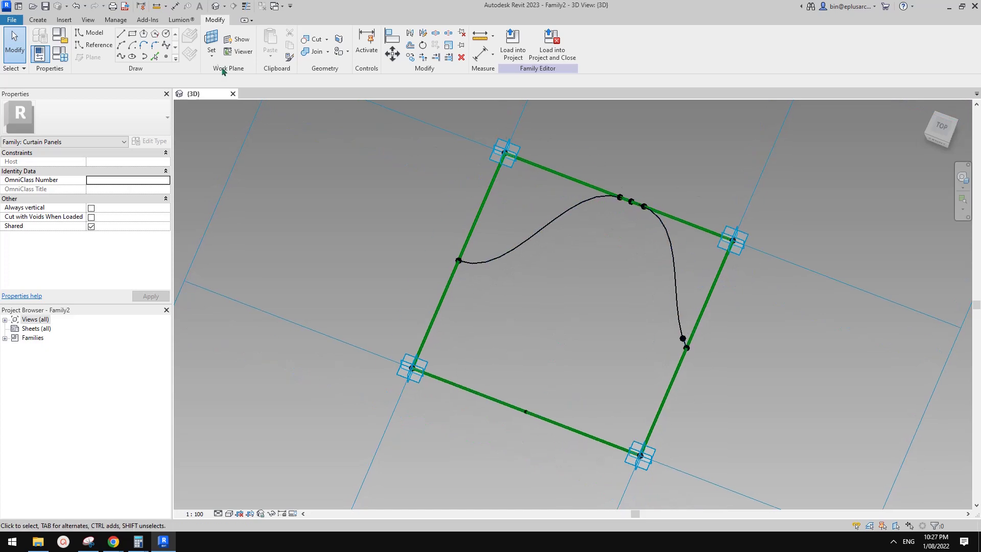
left_click(633, 219)
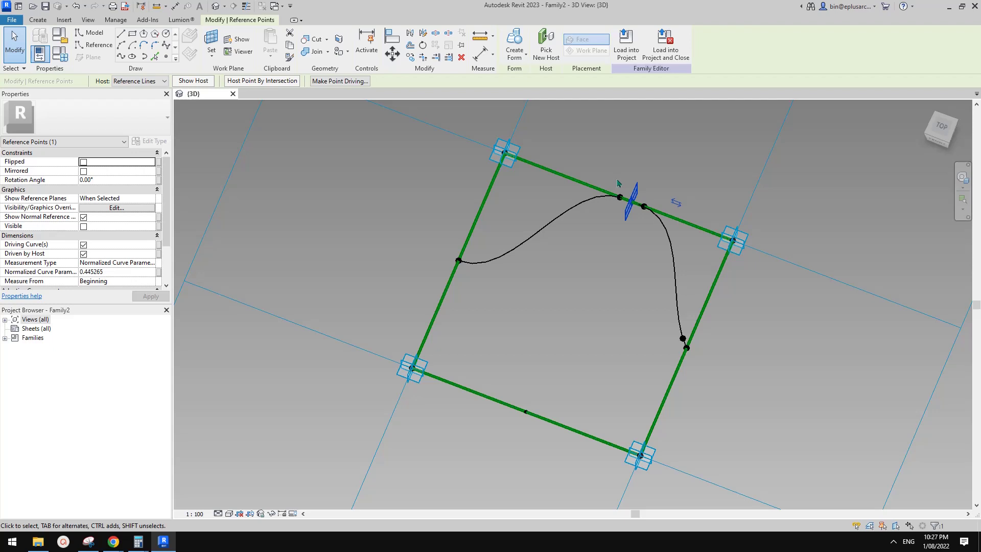
left_click_drag(615, 171, 643, 205)
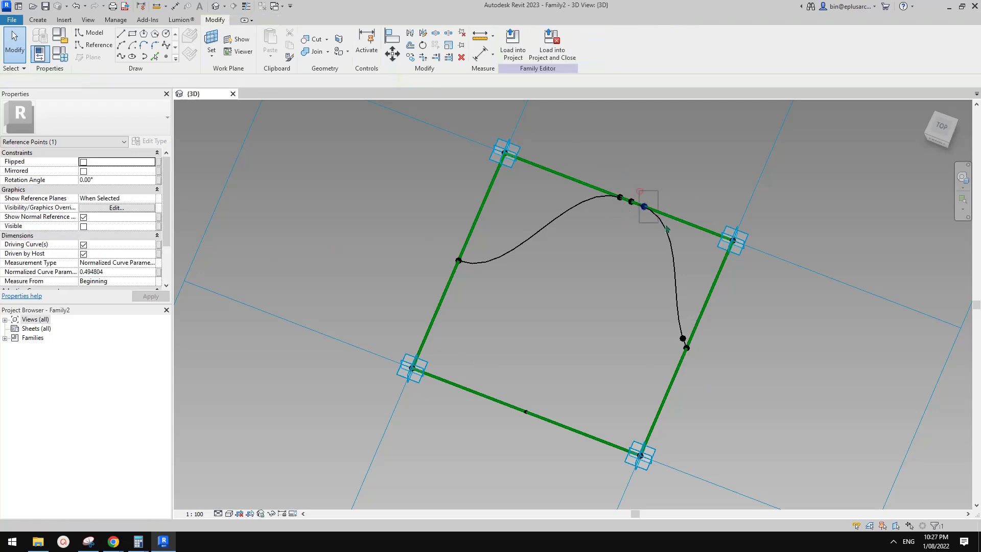
left_click(120, 271)
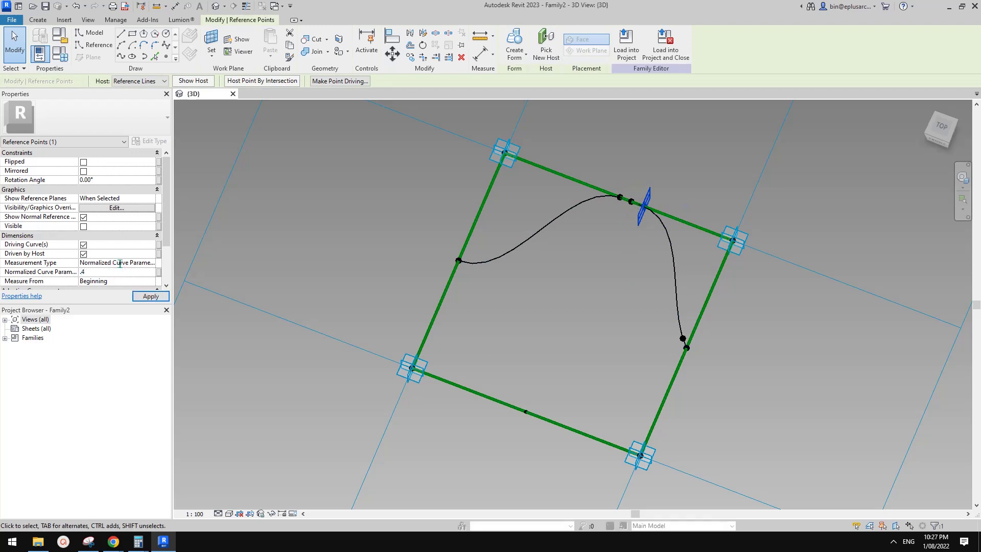
type(".4")
key("Return")
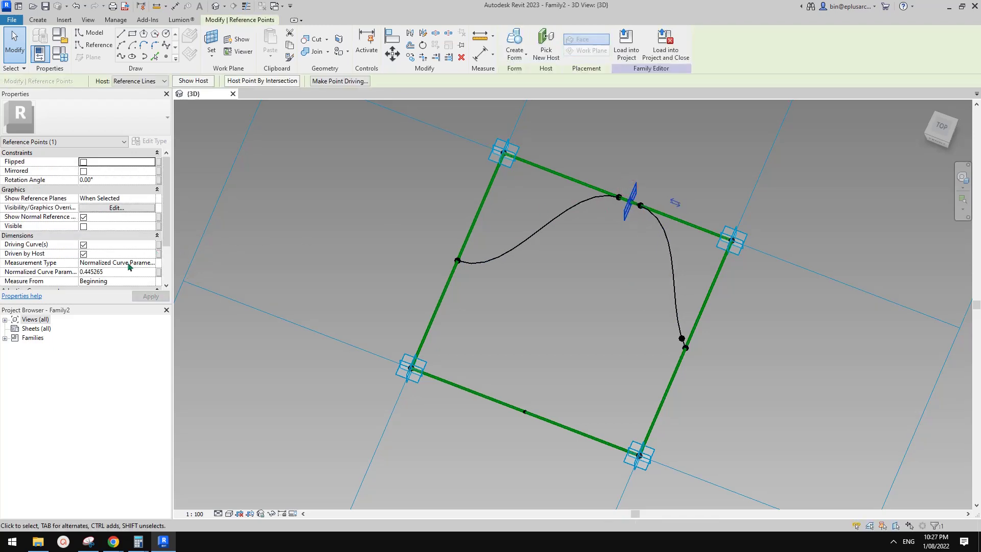
Set the normalized curve parameters of the middle crest point to 0.45 and the remaining crest point to 0.5
left_click(124, 271)
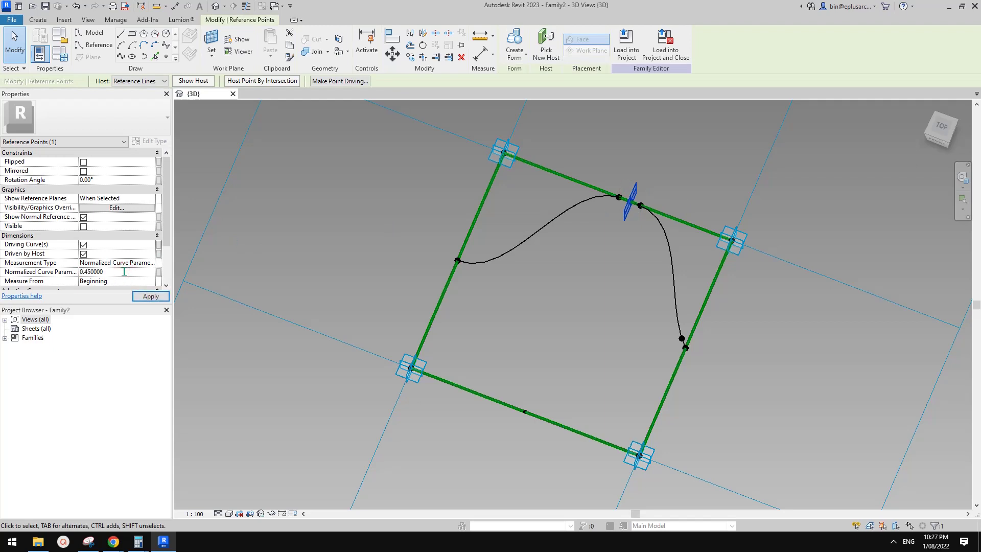
left_click_drag(579, 156, 625, 213)
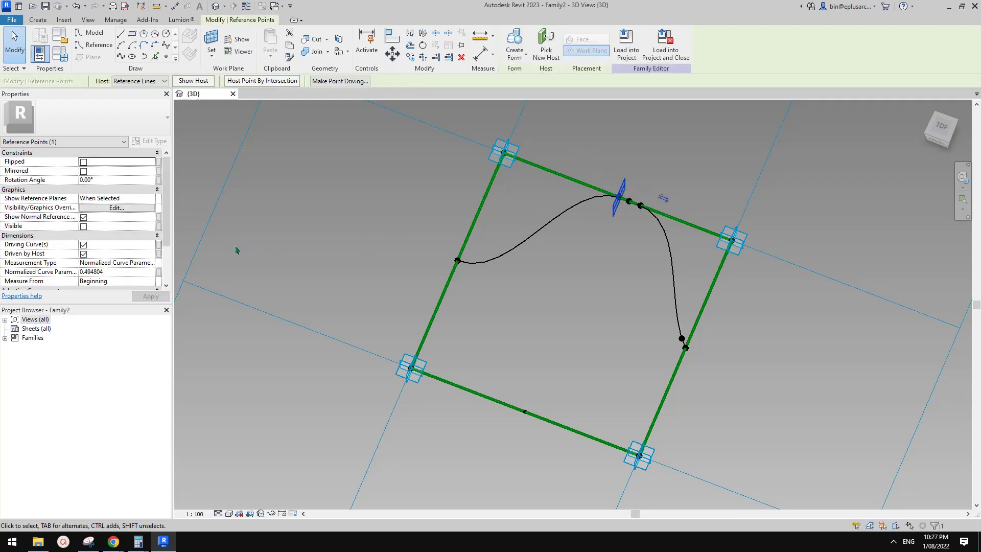
left_click(112, 272)
type(".5")
key("Return")
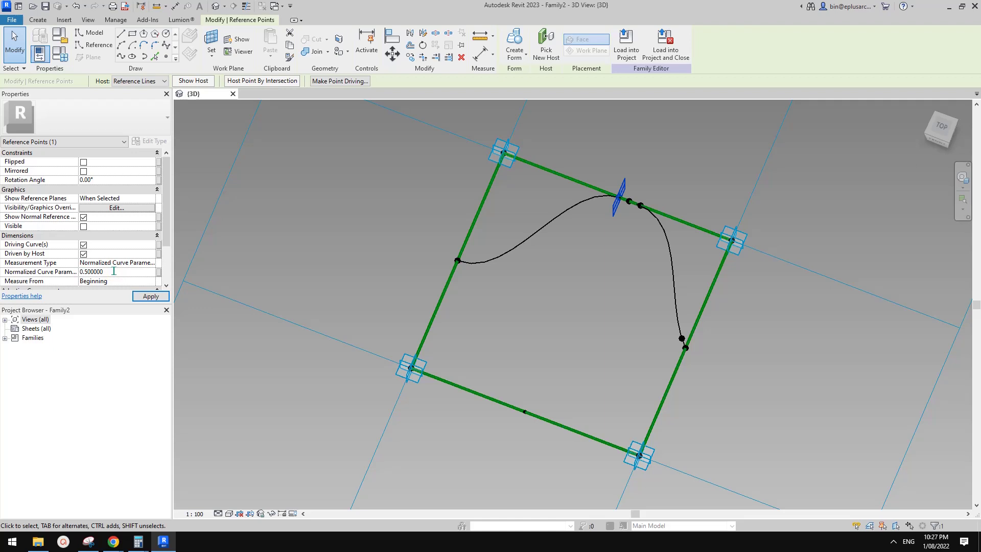
Place two more reference points beside the midpoint of the panel edge opposite the spline's crest
left_click(166, 56)
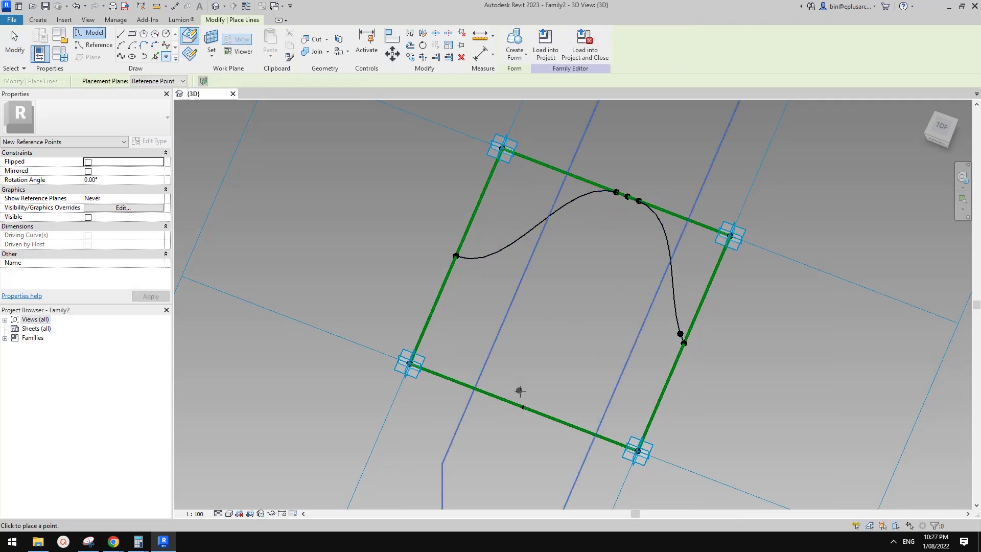
left_click(543, 414)
key("Escape")
key("Escape")
scroll(543, 414, "up", 4)
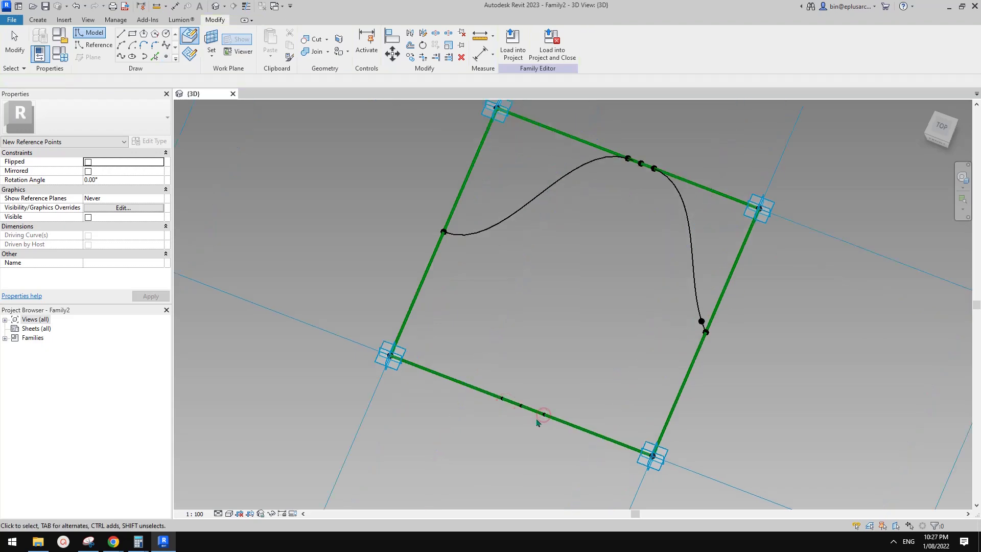
Set the normalized curve parameters of the two added points on the opposite edge to 0.55 and 0.6
left_click(538, 351)
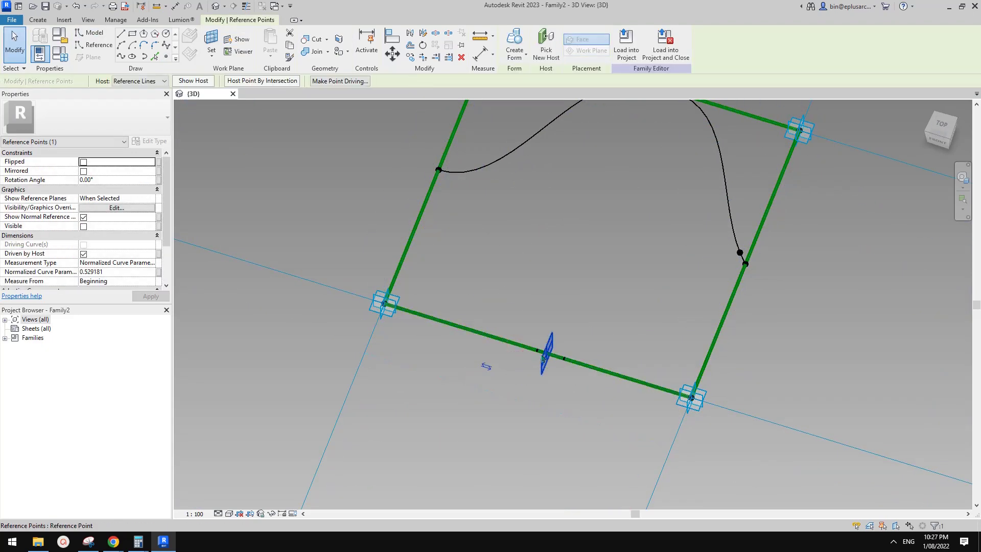
left_click(130, 271)
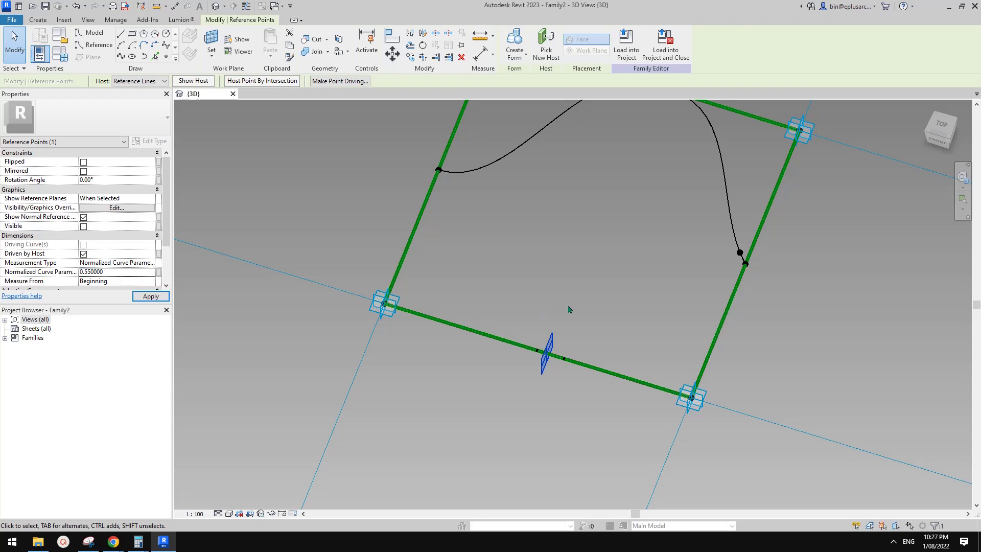
scroll(474, 312, "up", 1)
left_click_drag(567, 362, 578, 365)
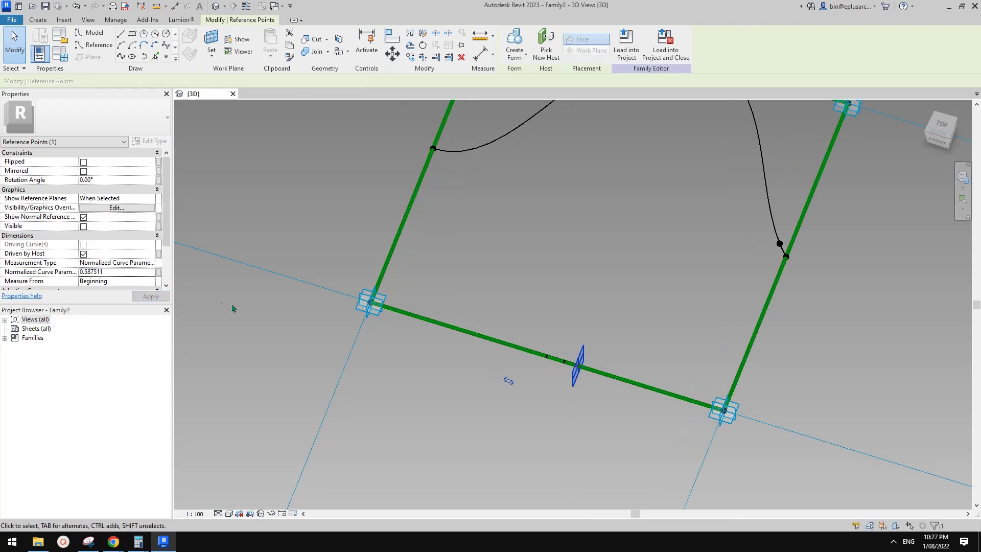
left_click(131, 272)
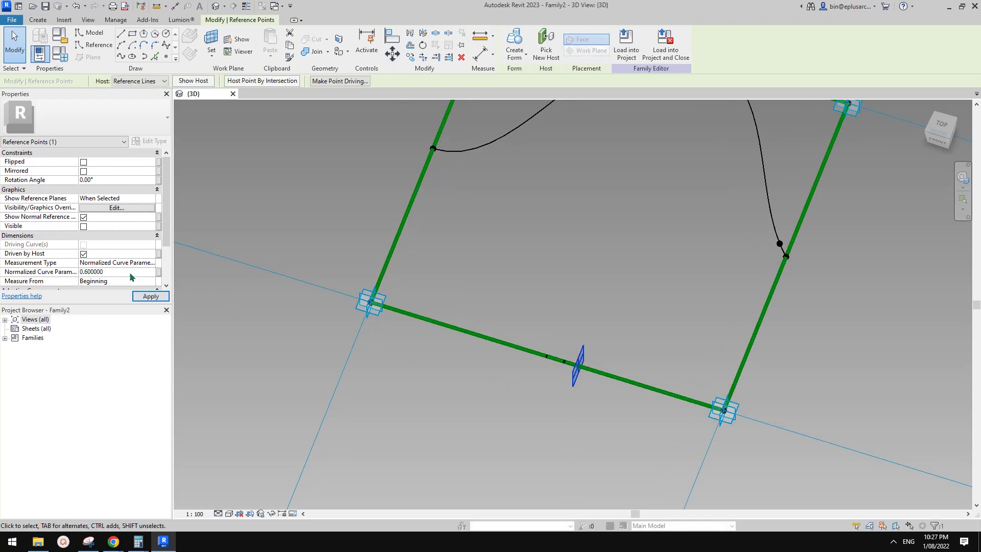
middle_click_drag(438, 299, 427, 338)
scroll(427, 339, "down", 1)
left_click(566, 335)
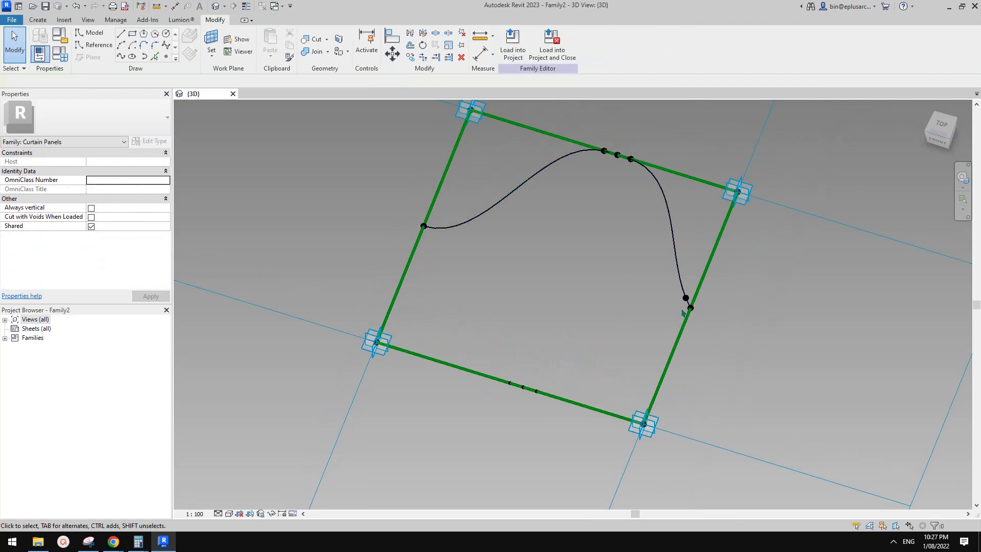
Copy the inner reference point near the spline's end parallel to the adjacent edge, to the other side of the end point
scroll(686, 303, "up", 2)
left_click(687, 299)
left_click_drag(665, 285, 695, 308)
middle_click_drag(696, 308, 659, 299, "shift")
scroll(684, 294, "up", 2)
key("c")
key("o")
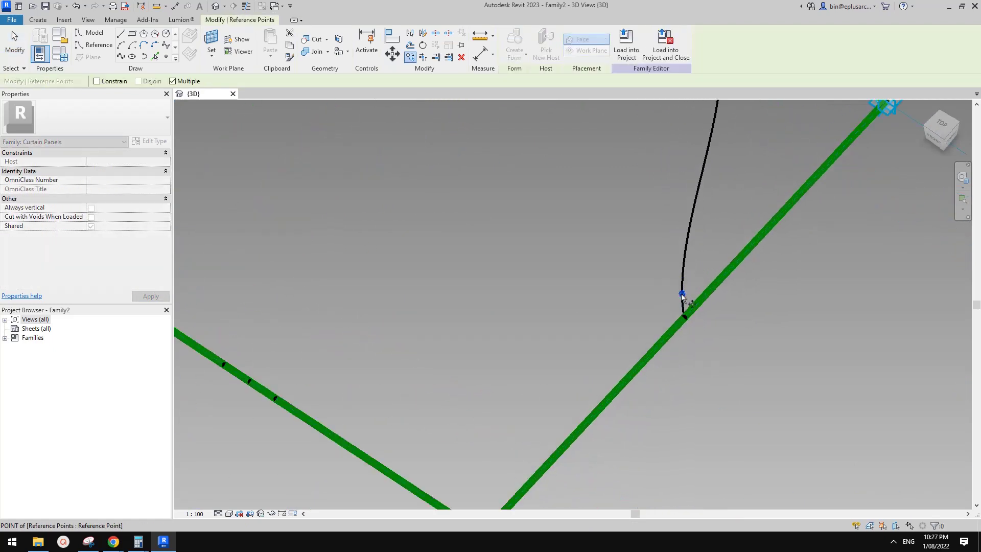
left_click(681, 293)
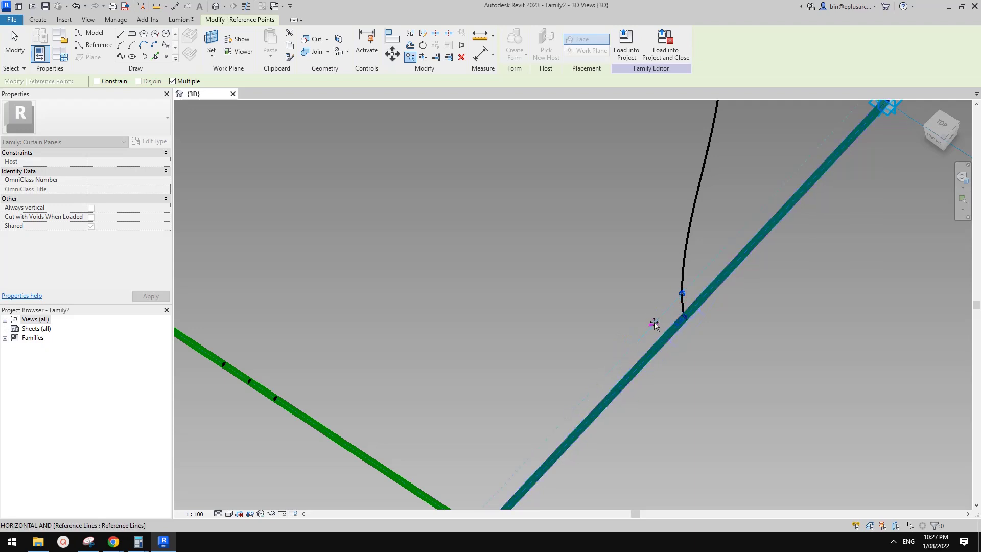
type("20")
key("Return")
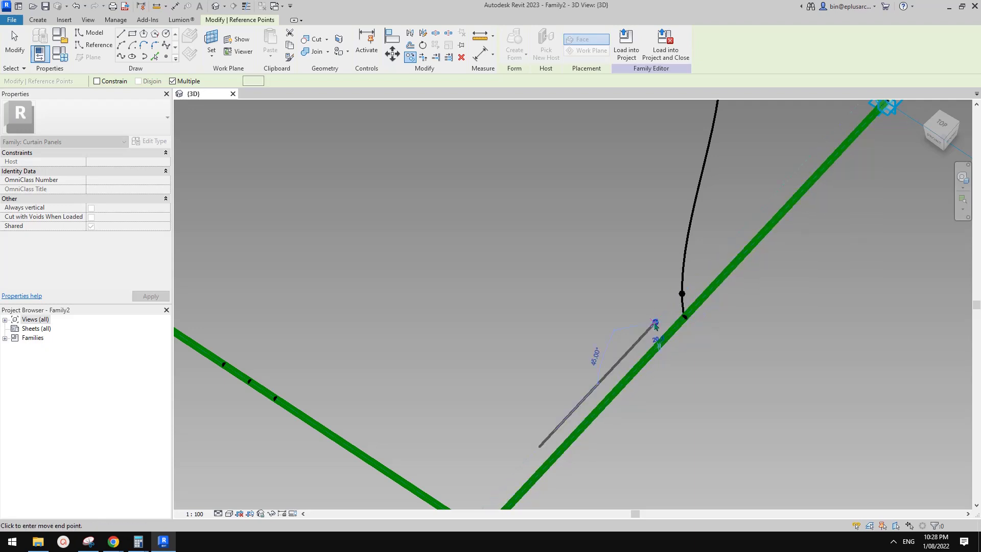
middle_click_drag(655, 323, 648, 315, "shift")
key("Escape")
key("Escape")
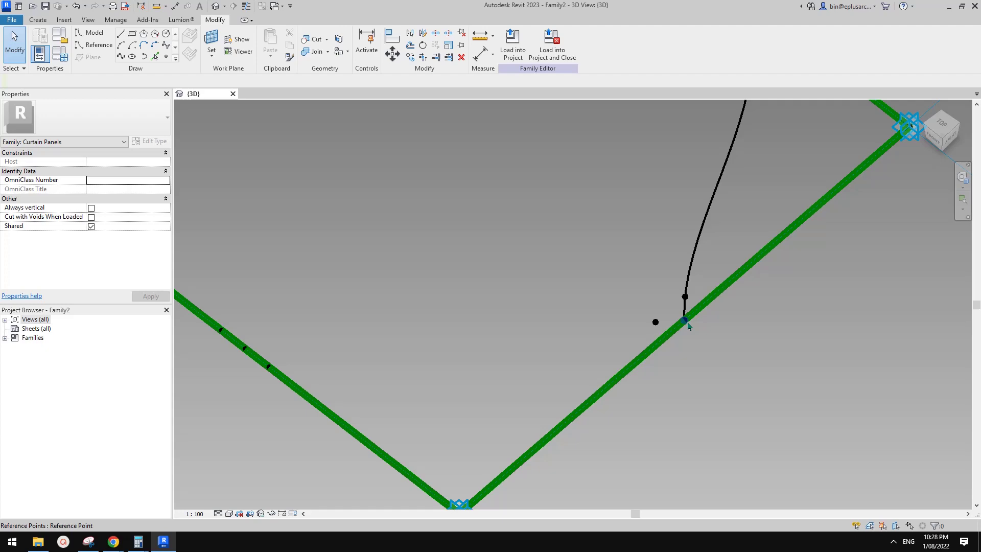
Draw a second spline from the first spline's start through the three opposite-edge points and the copied inner point to the shared end point
mouse_move(688, 323)
left_mouse_down()
mouse_move(735, 292)
mouse_move(690, 324)
left_mouse_up()
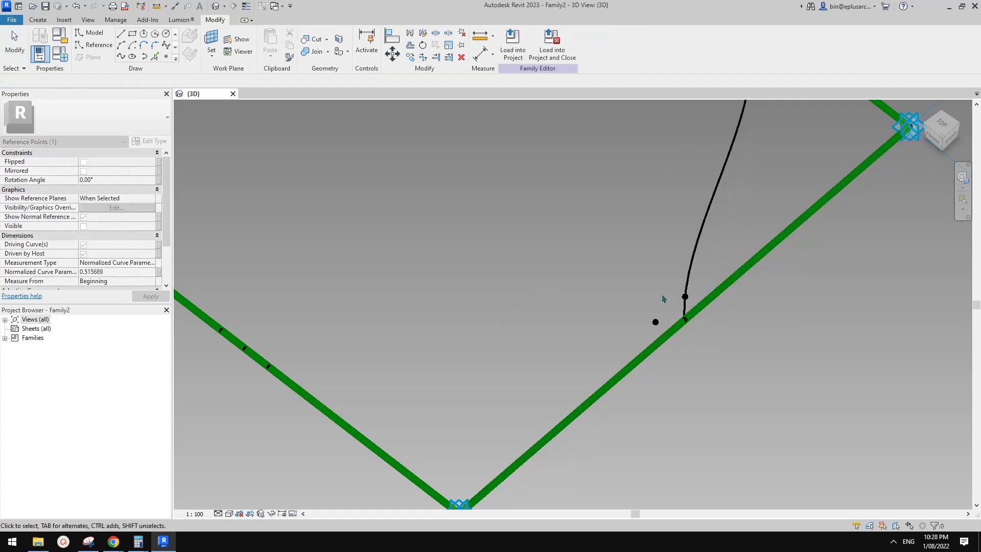
scroll(665, 299, "down", 2)
middle_click_drag(664, 303, 642, 322)
left_click_drag(413, 155, 489, 223)
left_click_drag(493, 357, 523, 394)
left_click_drag(572, 448, 572, 448, "ctrl")
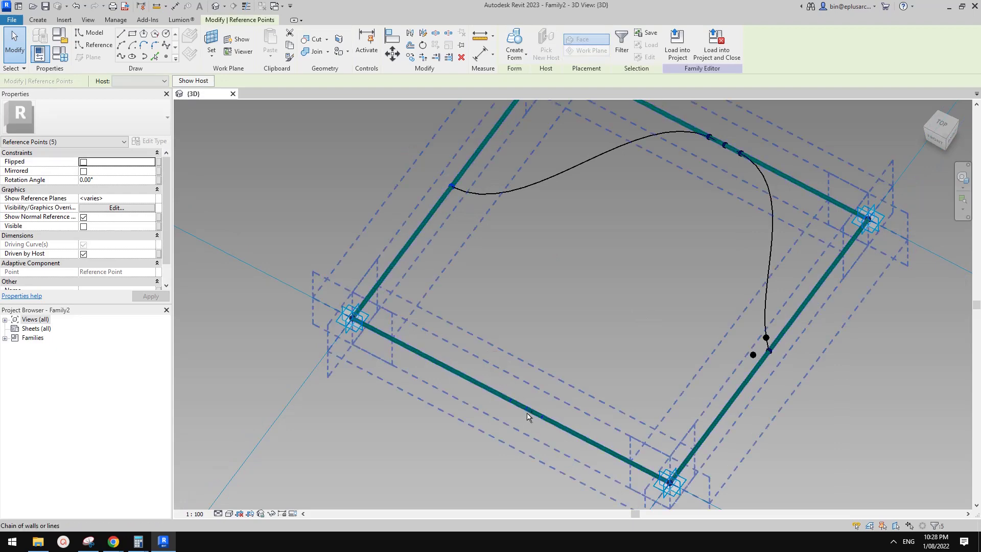
left_click_drag(761, 368, 761, 368, "ctrl")
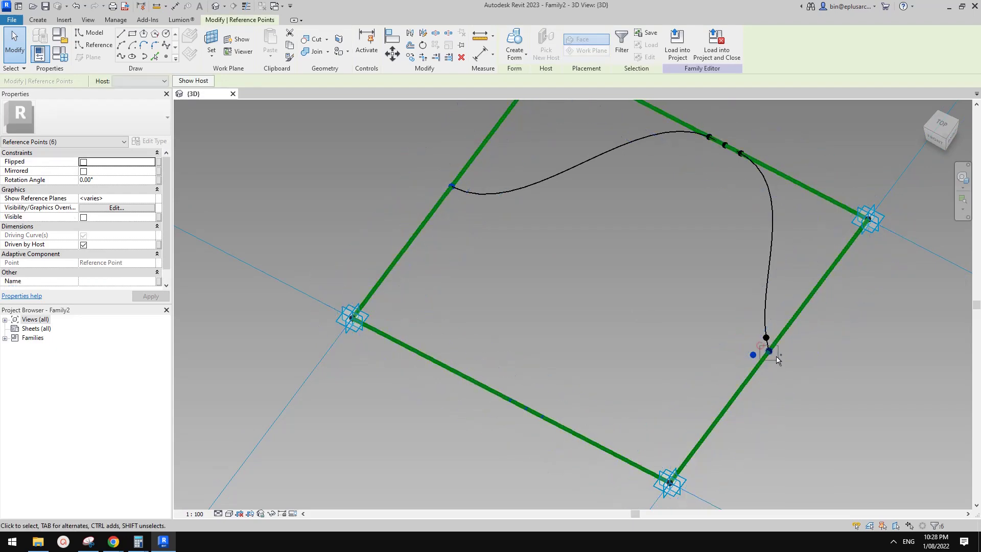
left_click(120, 56)
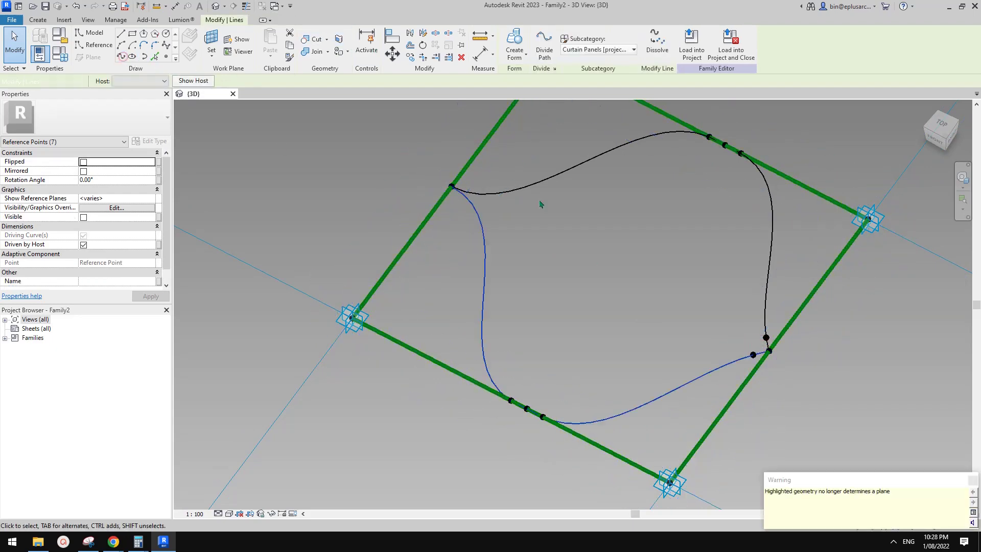
Convert the closed chain of both splines into reference lines
middle_click_drag(538, 203, 624, 324, "shift")
key("Tab")
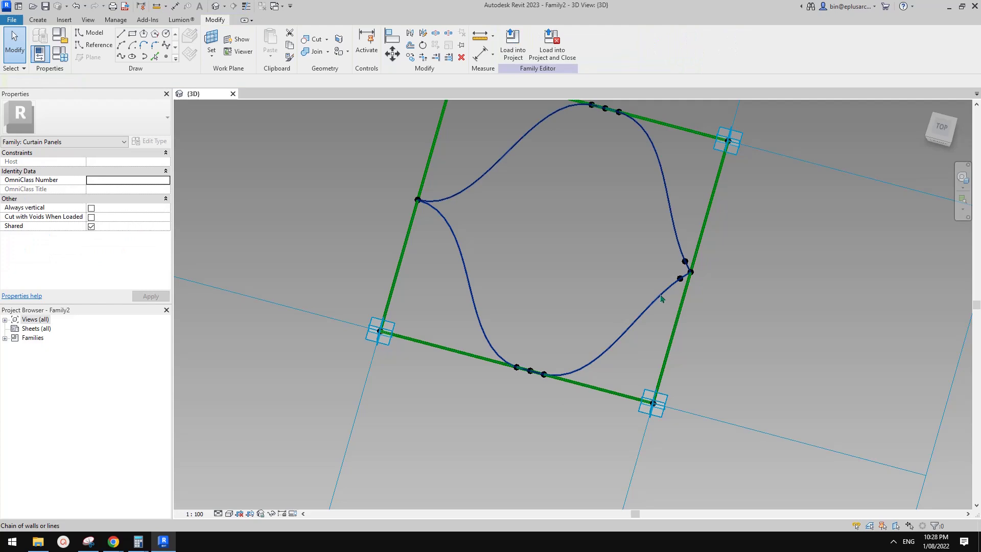
left_click(660, 294)
left_click(87, 235)
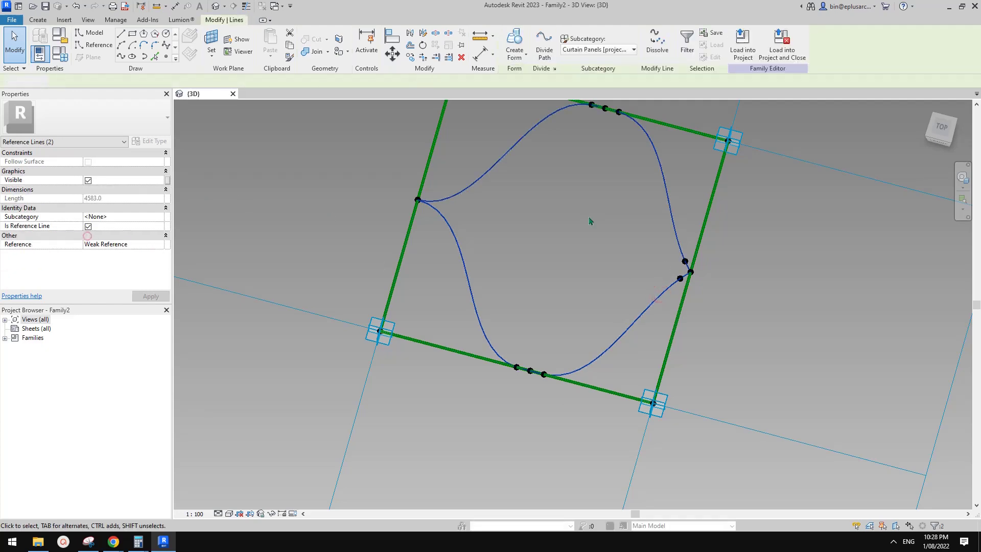
middle_click_drag(602, 267, 479, 225, "shift")
left_click(480, 225)
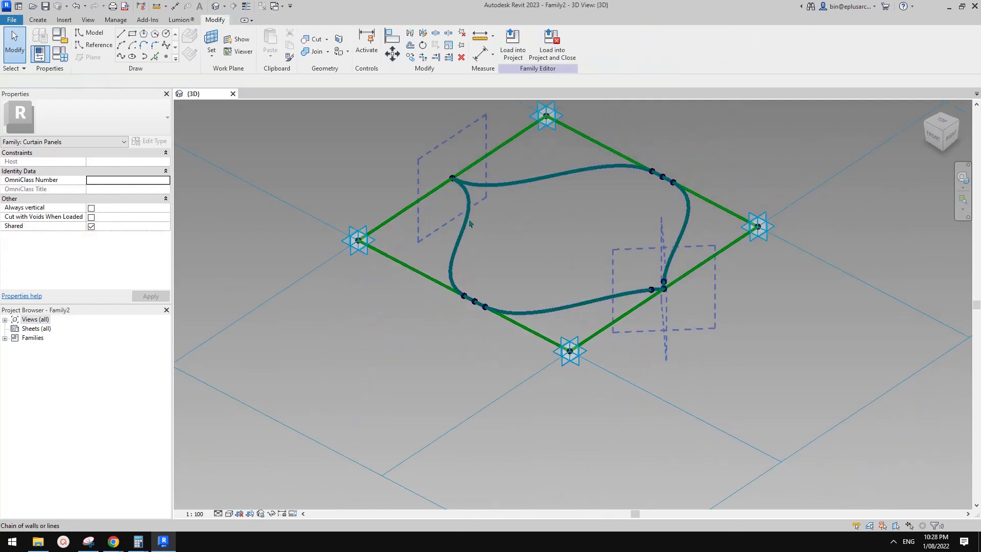
Create a solid extruded form from the closed loop of the two spline reference lines
left_click(467, 219)
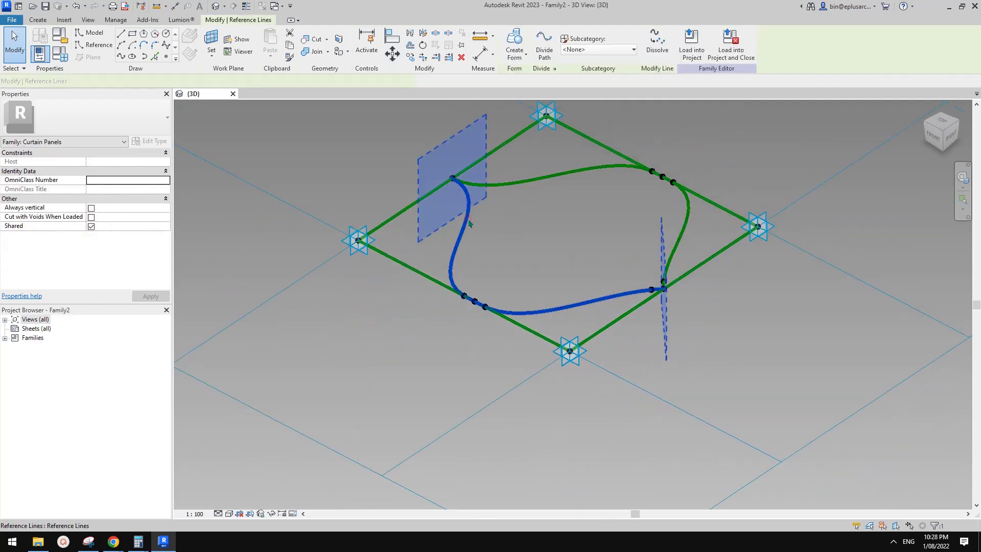
key("Tab")
left_click(602, 298)
left_click(515, 40)
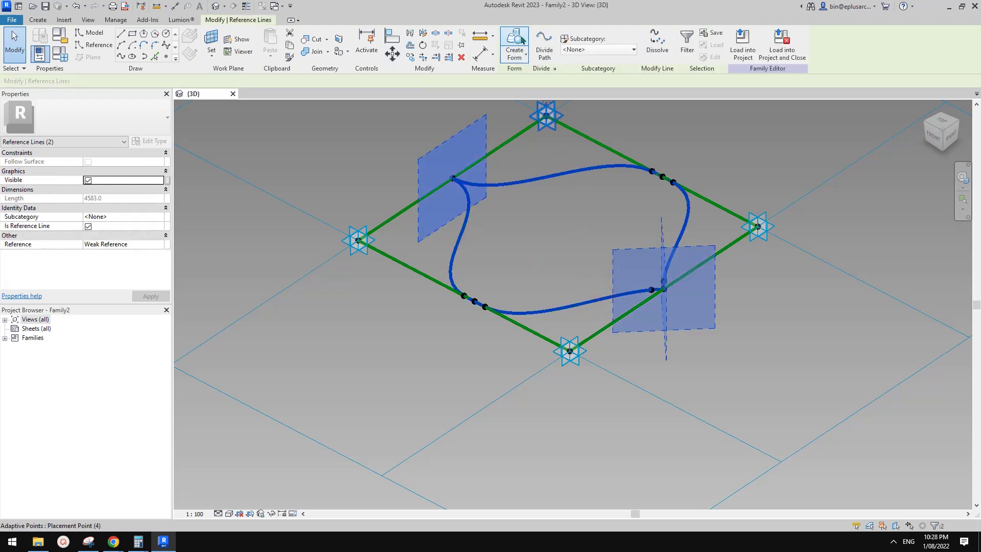
scroll(591, 225, "down", 2)
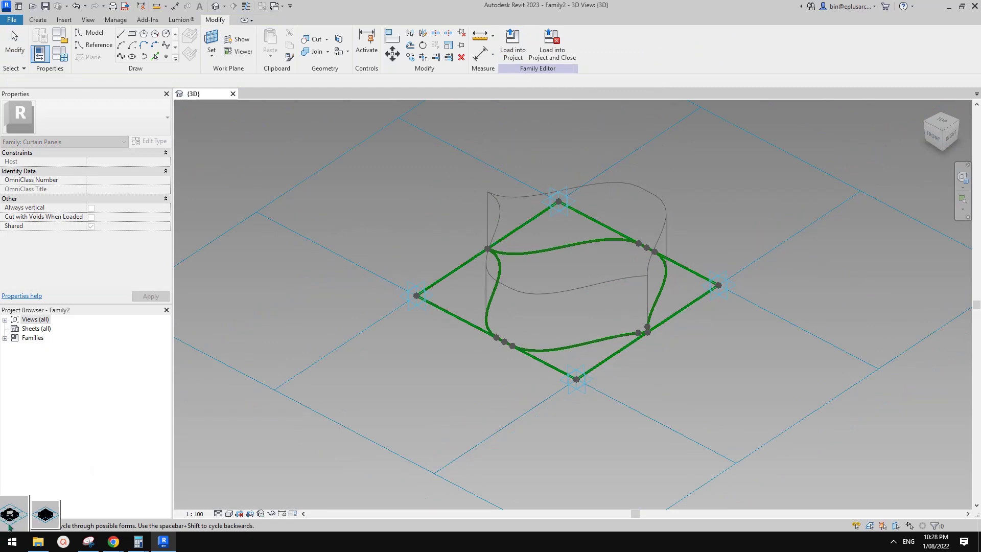
left_click(18, 513)
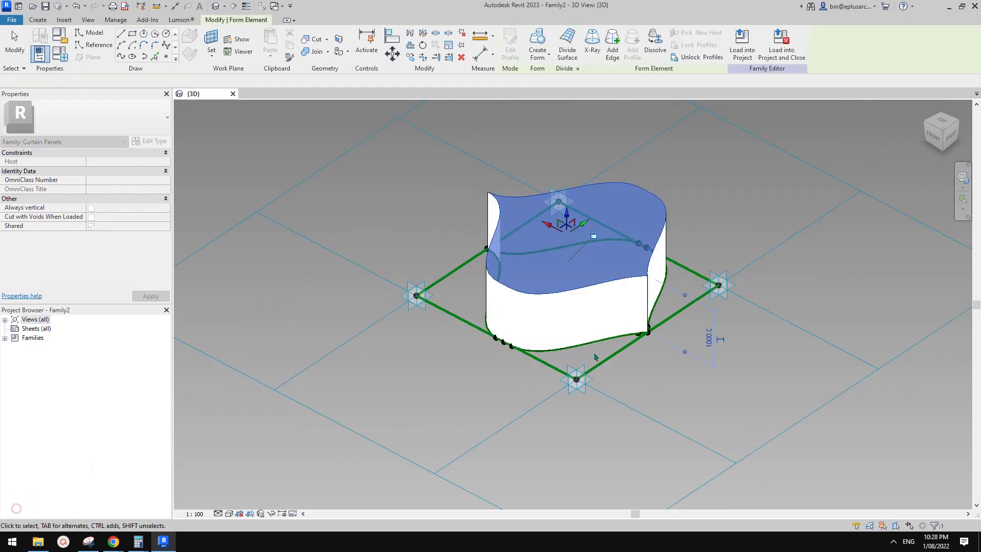
Try deleting the top surface of the extruded form
left_click(696, 371)
left_click(599, 249)
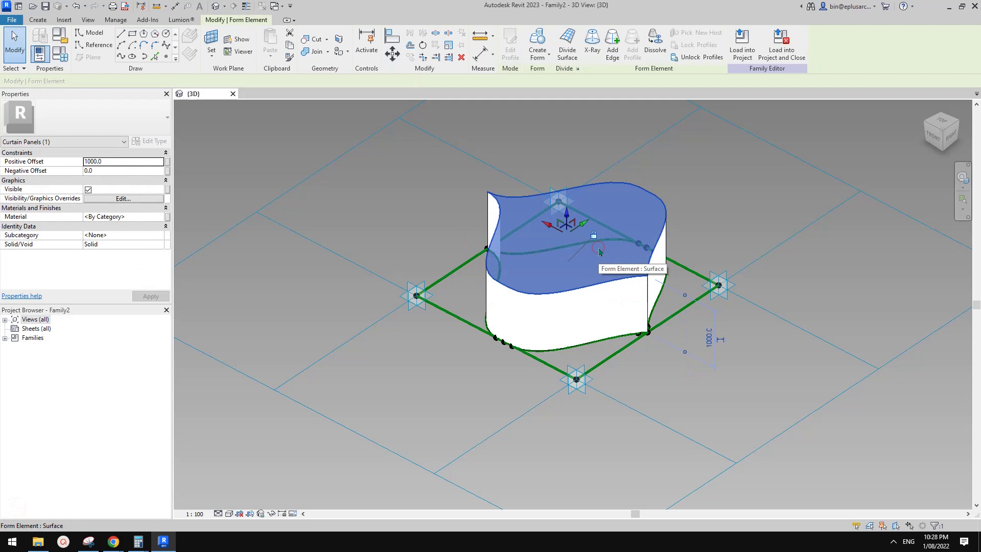
key("Escape")
left_click(604, 264)
key("Delete")
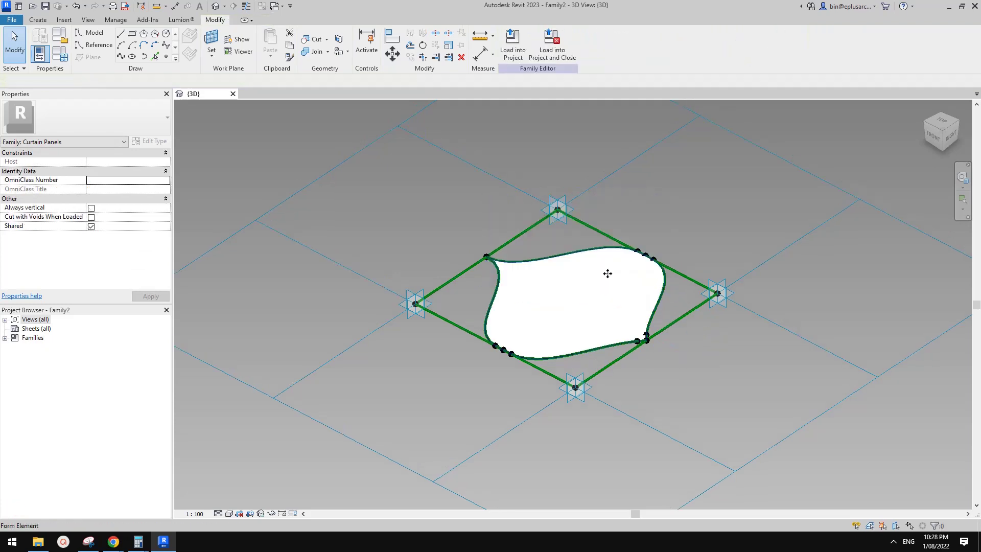
scroll(642, 286, "up", 1)
scroll(642, 286, "down", 1)
Undo both the surface deletion and the creation of the solid form
key("ctrl+z")
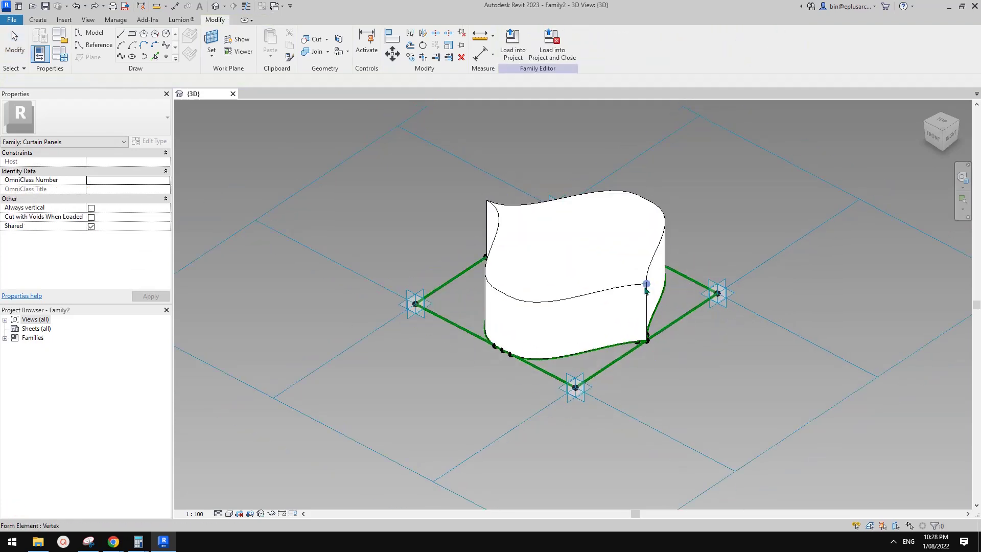
middle_click_drag(640, 292, 600, 330)
key("ctrl+z")
Create a separate extruded surface form from each of the two spline reference lines
scroll(636, 282, "up", 2)
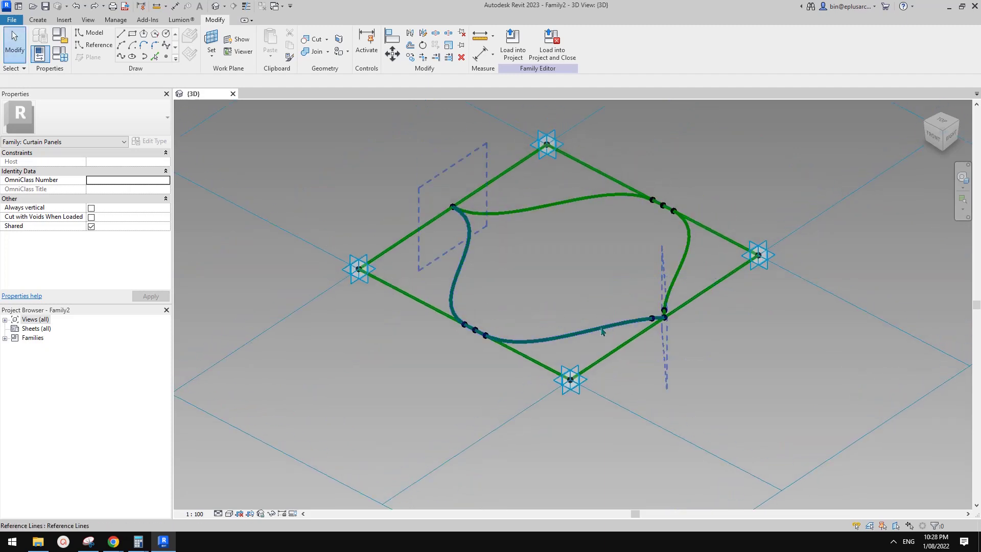
left_click(602, 331)
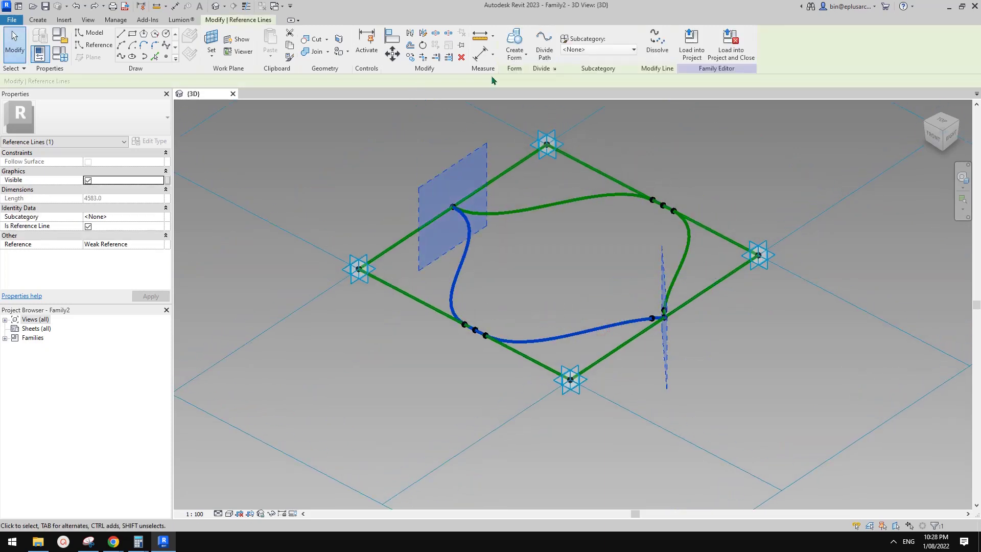
left_click(514, 43)
middle_click_drag(505, 291, 570, 173, "shift")
middle_click_drag(483, 190, 648, 215, "shift")
key("Tab")
scroll(647, 211, "up", 1)
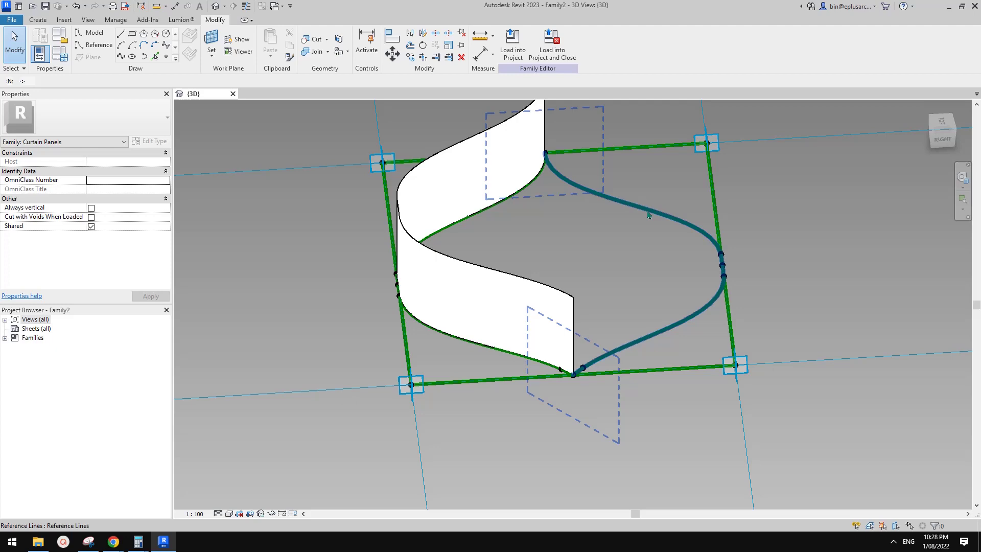
left_click(647, 211)
left_click(521, 39)
scroll(591, 194, "down", 2)
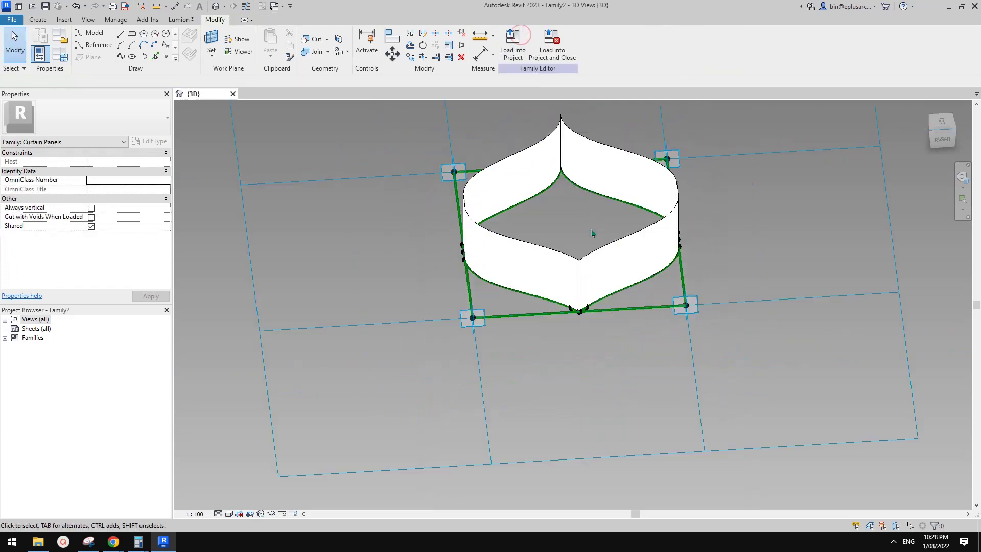
Associate one curved surface's positive offset with a new type parameter named H
middle_click_drag(593, 232, 582, 188, "shift")
scroll(581, 183, "up", 2)
left_click(600, 165)
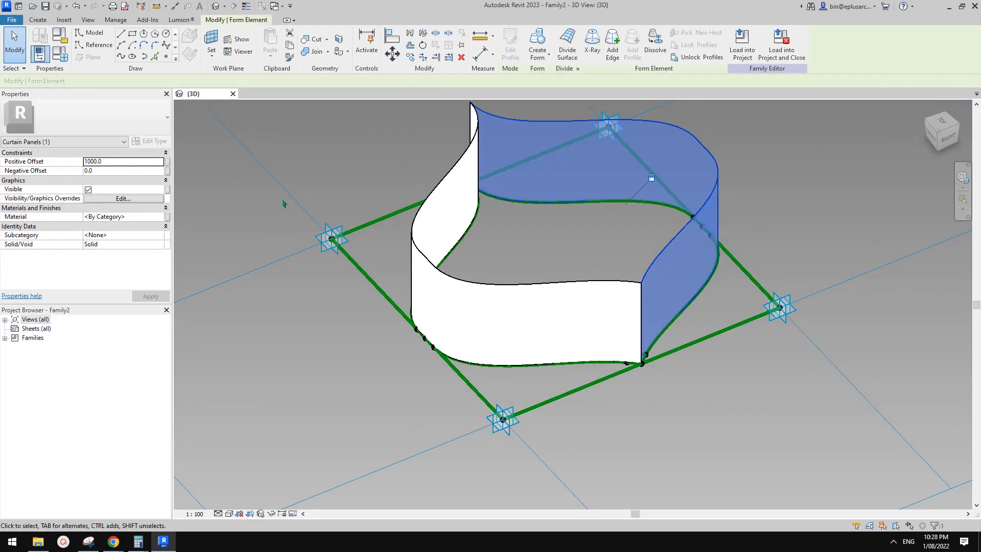
left_click(167, 161)
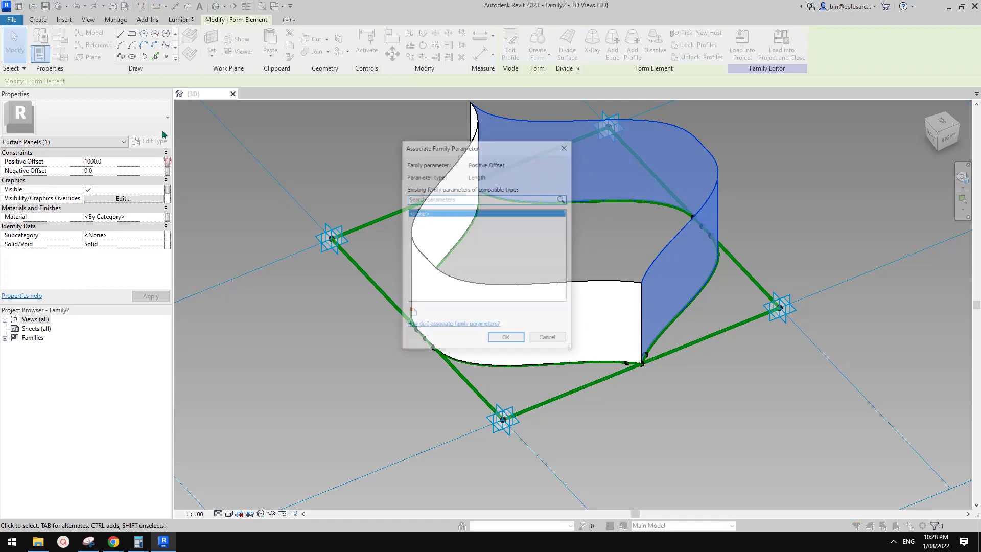
left_click(413, 313)
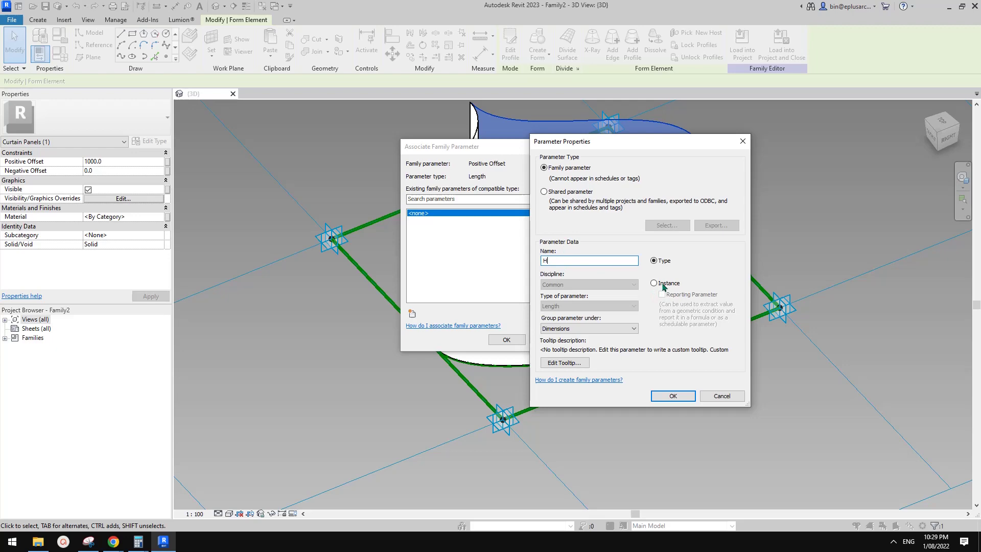
left_click(672, 396)
left_click(514, 340)
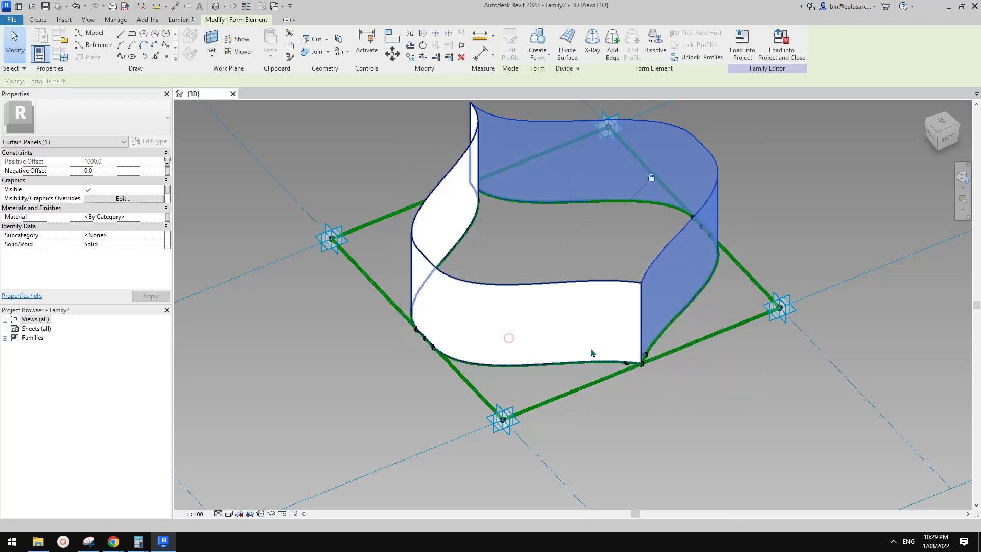
Associate the other curved surface's positive offset with the existing parameter H
left_click(505, 329)
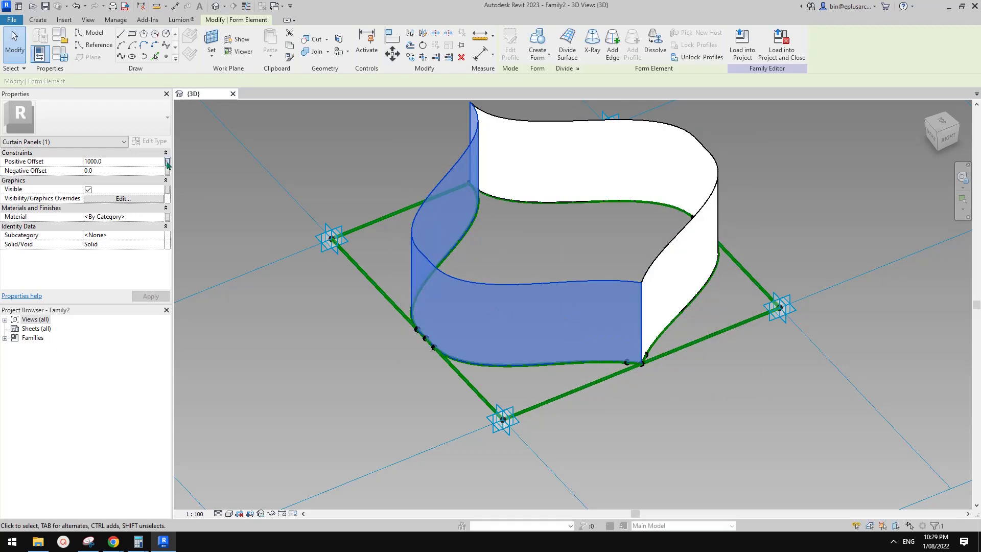
left_click(167, 162)
left_click(428, 220)
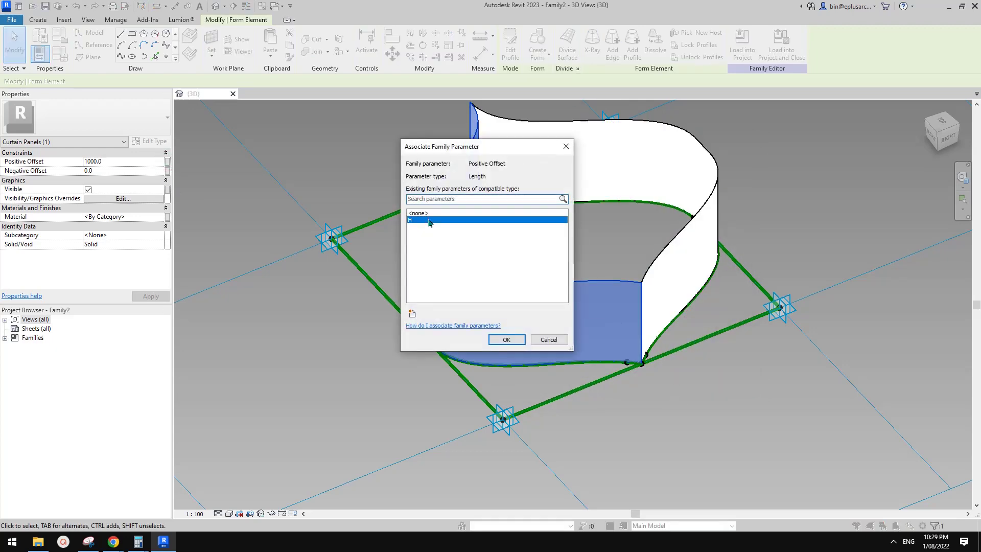
left_click(506, 340)
Associate the material of both curved surfaces with a new type parameter named Material
left_click(585, 189, "ctrl")
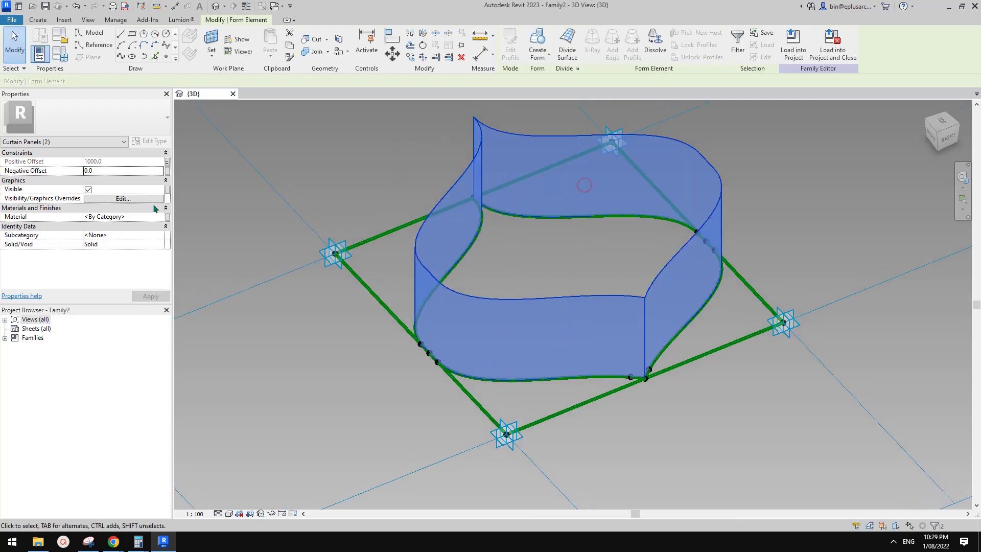
left_click(167, 217)
left_click(411, 314)
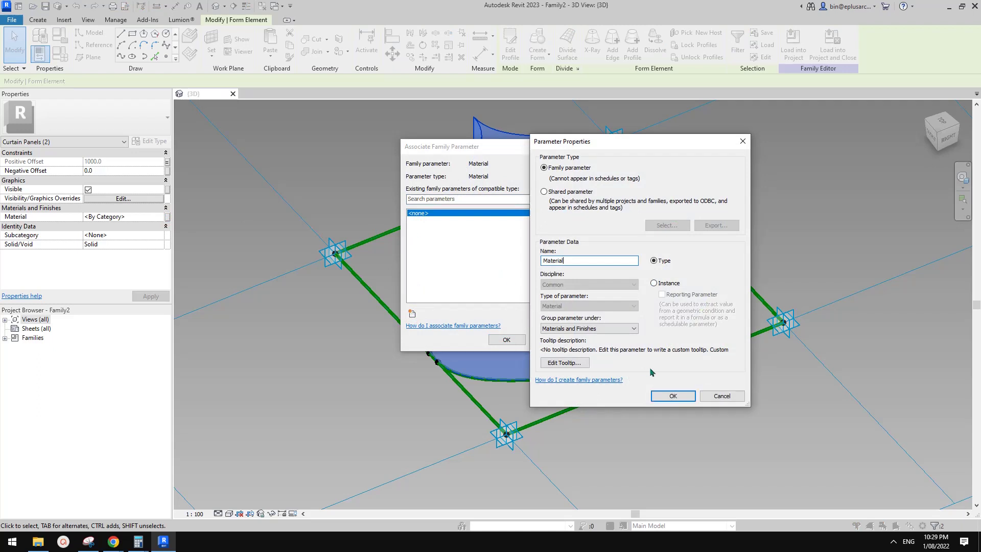
left_click(673, 395)
left_click(506, 339)
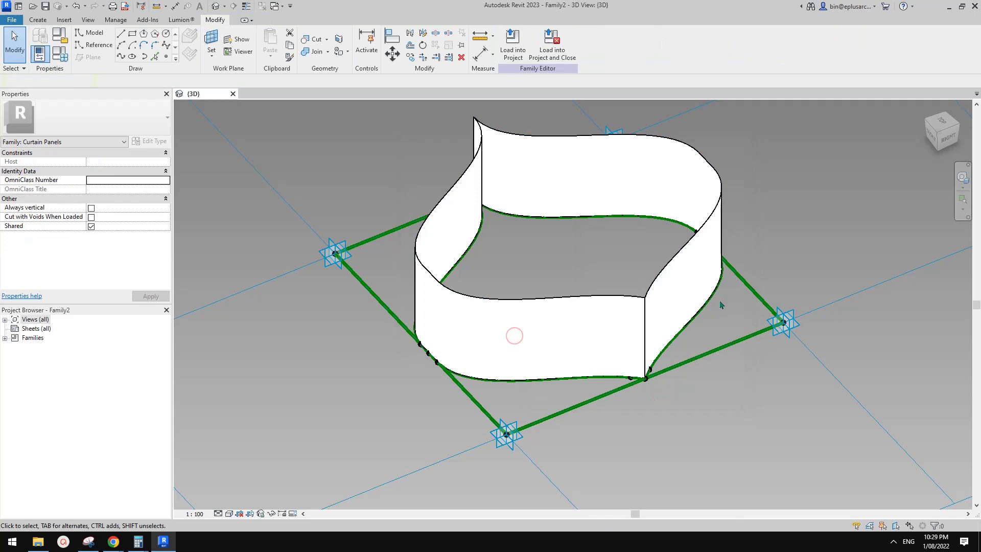
scroll(720, 305, "down", 3)
middle_click_drag(721, 305, 696, 329, "shift")
scroll(740, 284, "up", 2)
scroll(717, 289, "down", 4)
scroll(717, 268, "up", 2)
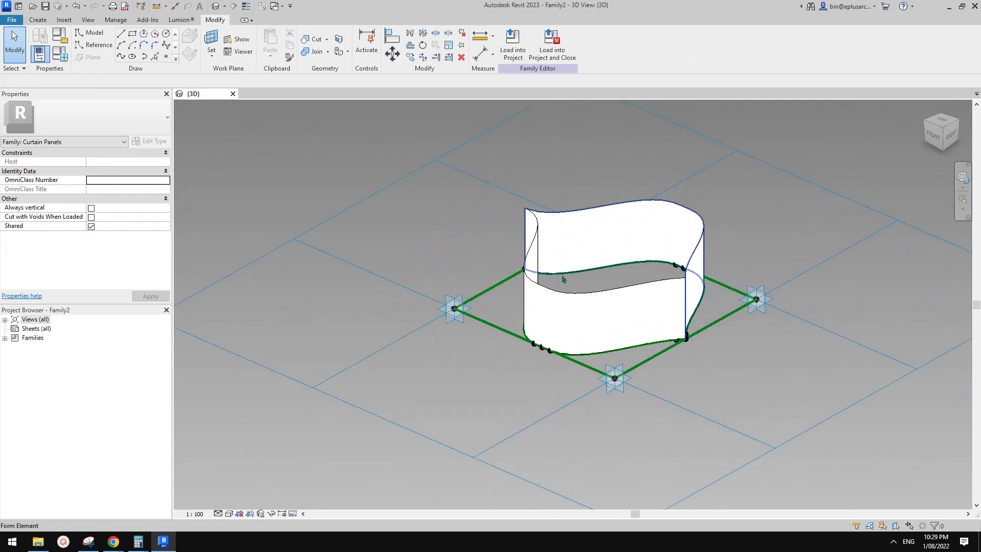
scroll(558, 257, "down", 3)
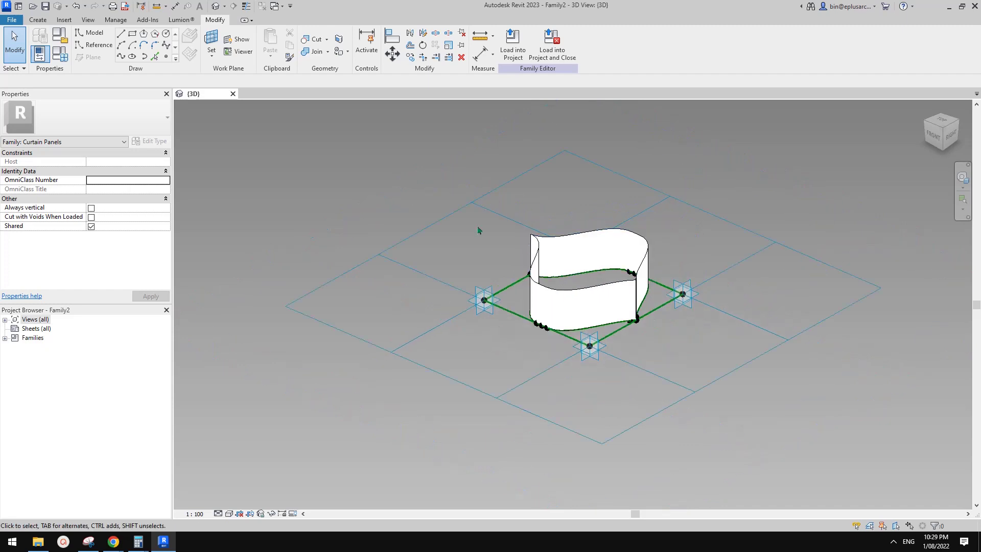
left_click(467, 207)
left_click(381, 192)
key("Tab")
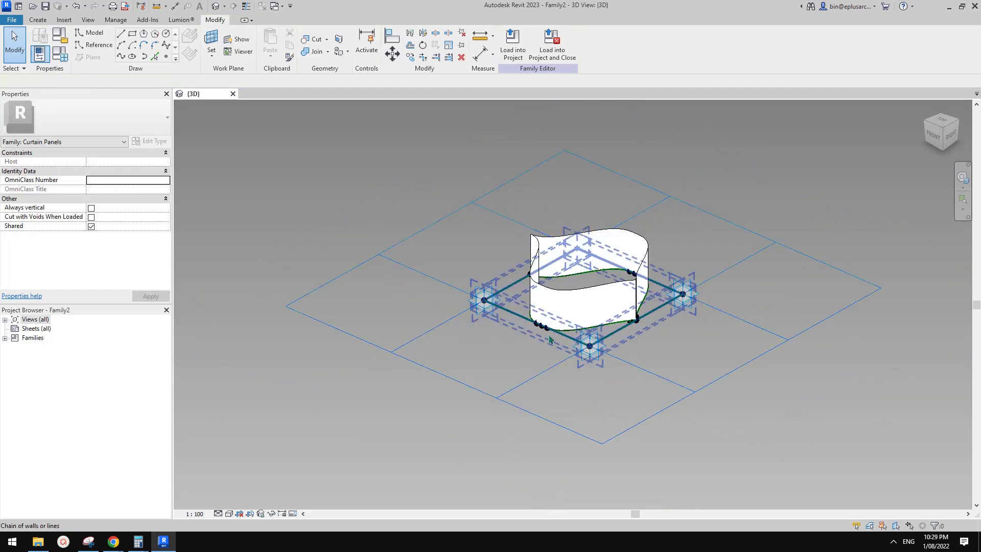
middle_click_drag(550, 339, 542, 342)
Switch to the browser to check the honeycomb reference drawings in the Google document, and return to Revit
mouse_move(114, 541)
left_click(161, 490)
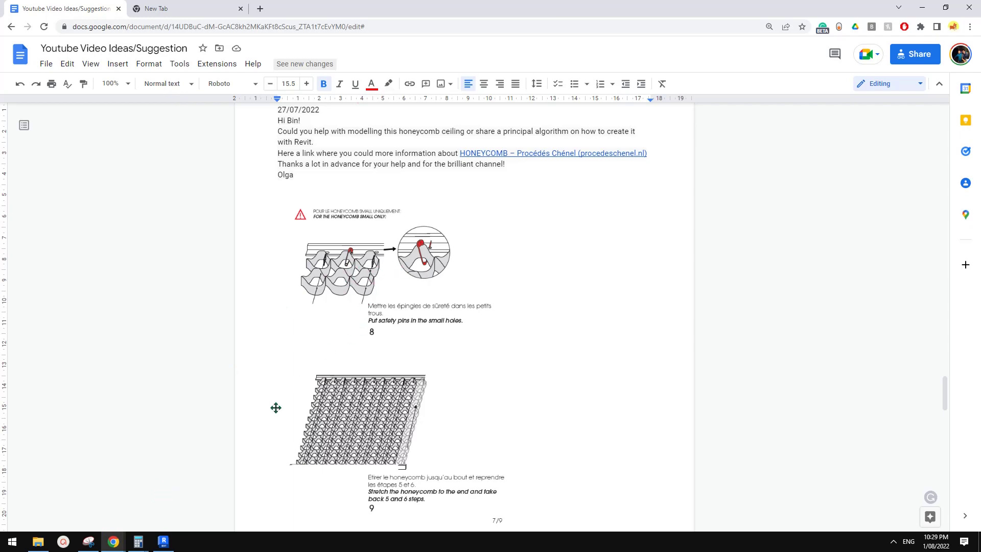
left_click(164, 541)
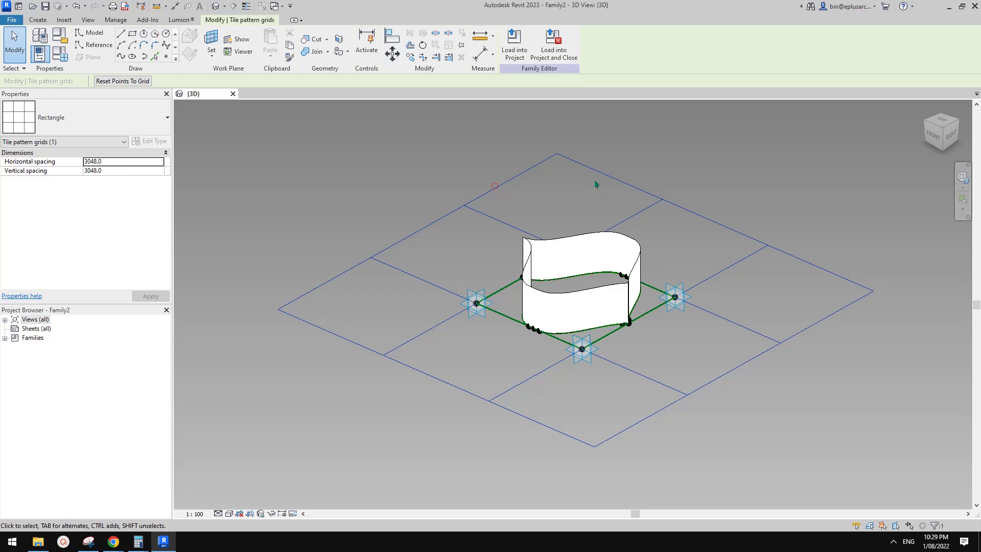
Try to set the tile pattern grid's horizontal and vertical spacing to 100
left_click(124, 161)
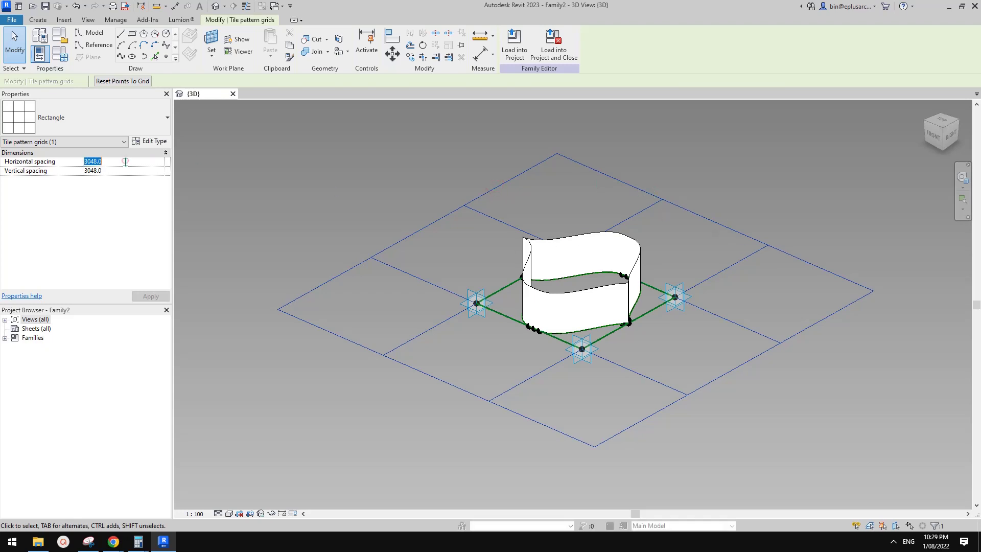
type("100")
left_click(127, 171)
type("1")
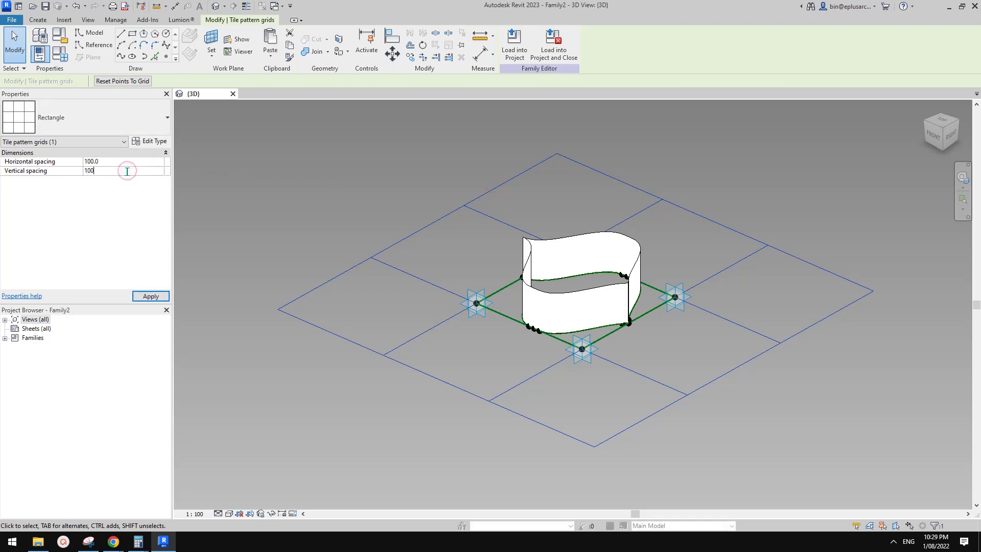
type("00")
key("Return")
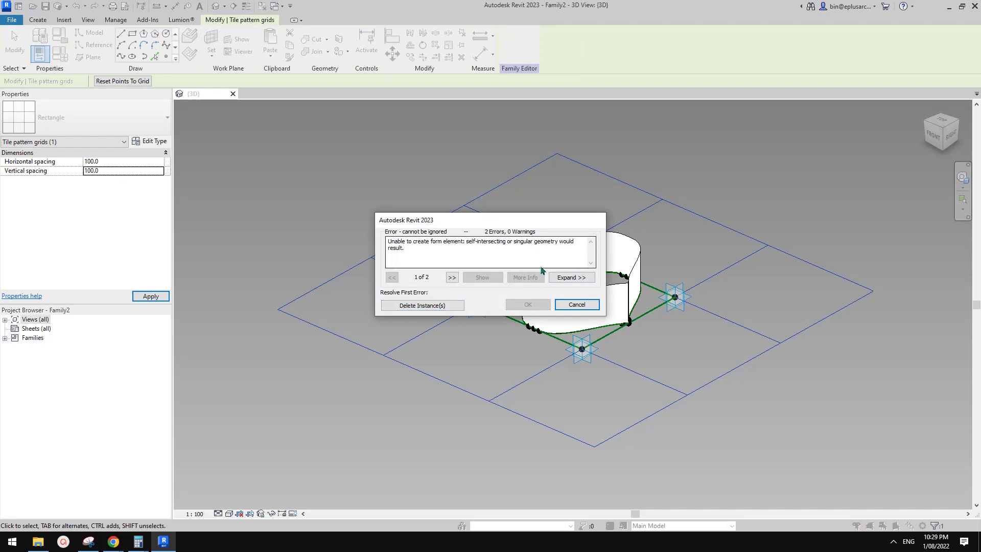
key("Escape")
key("Escape")
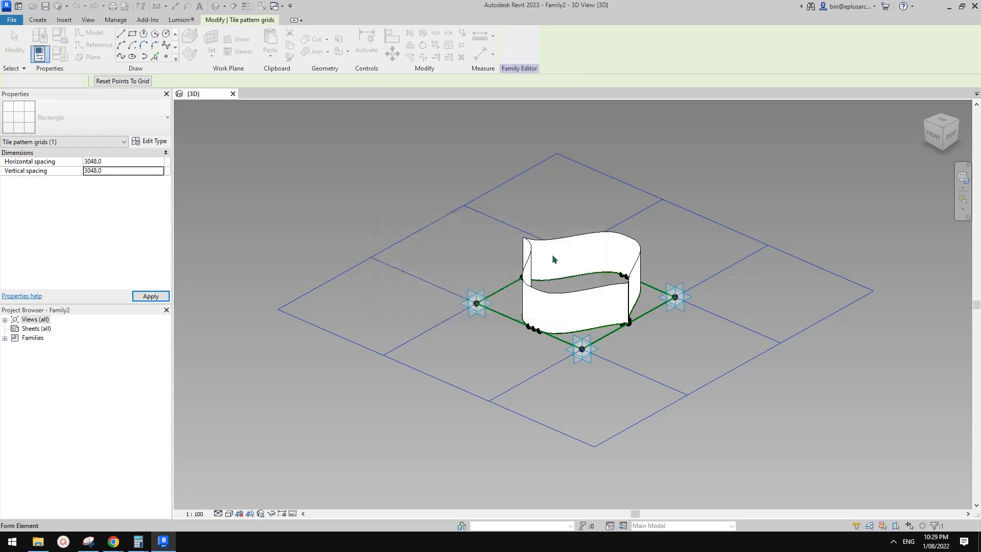
Move the offset reference point on one spline, beside the vertex where both surfaces meet, 90 mm horizontally toward that vertex
scroll(635, 328, "up", 6)
middle_click_drag(602, 290, 532, 329, "shift")
scroll(637, 333, "down", 6)
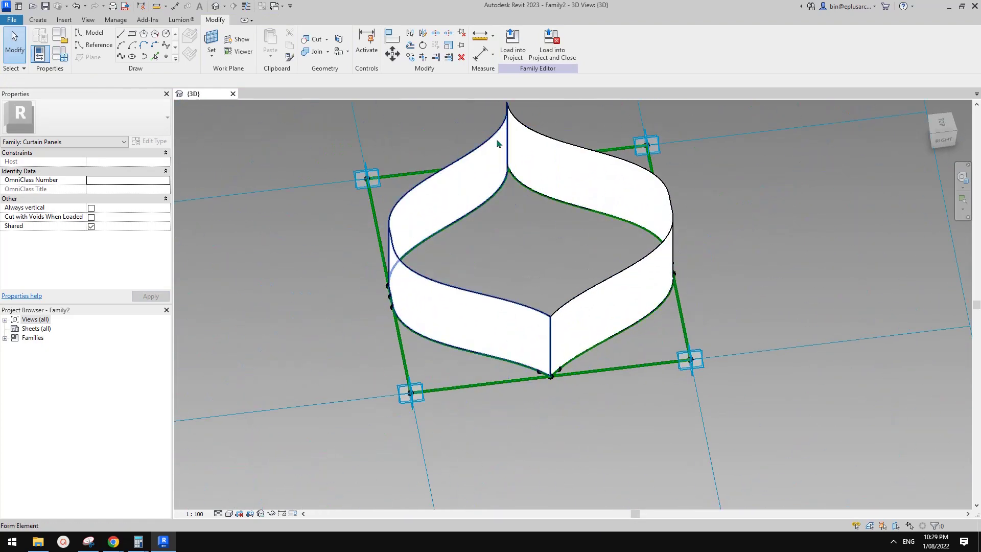
scroll(568, 355, "up", 4)
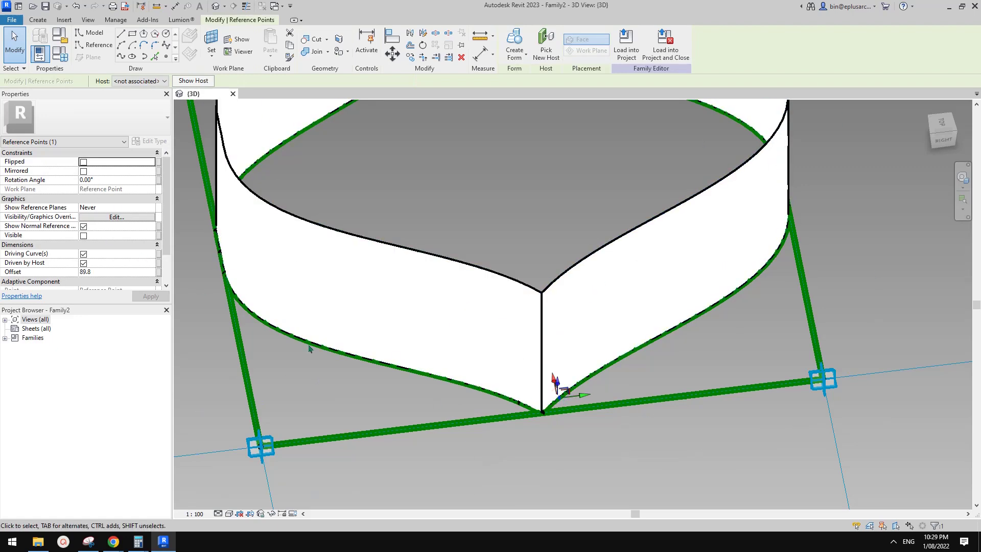
middle_click_drag(552, 380, 656, 420)
middle_click_drag(534, 379, 558, 399, "shift")
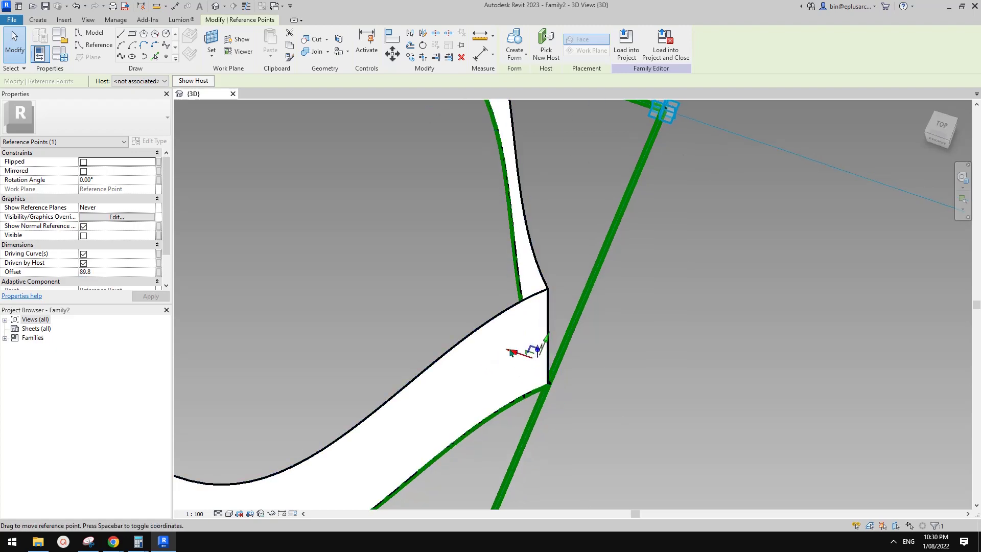
middle_click_drag(538, 367, 560, 376, "shift")
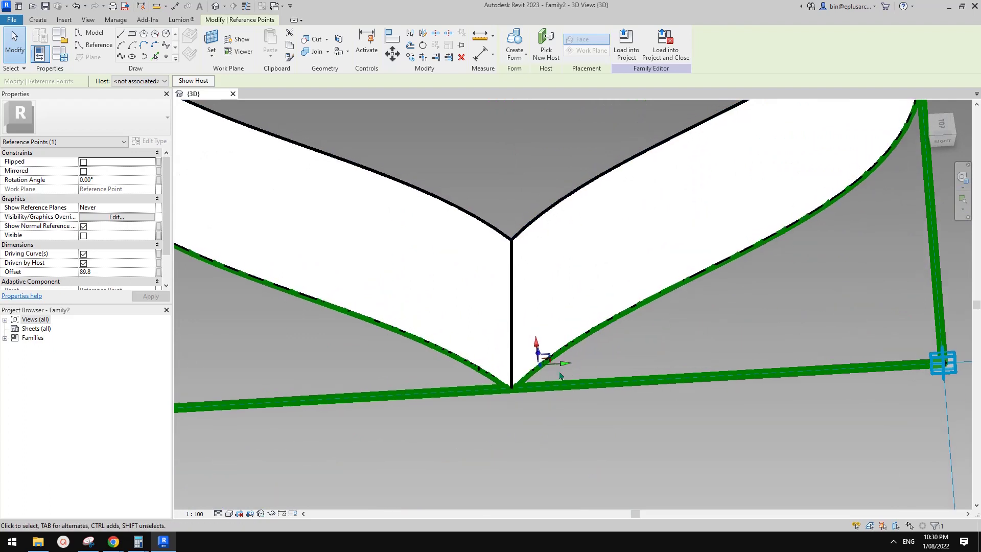
key("m")
key("v")
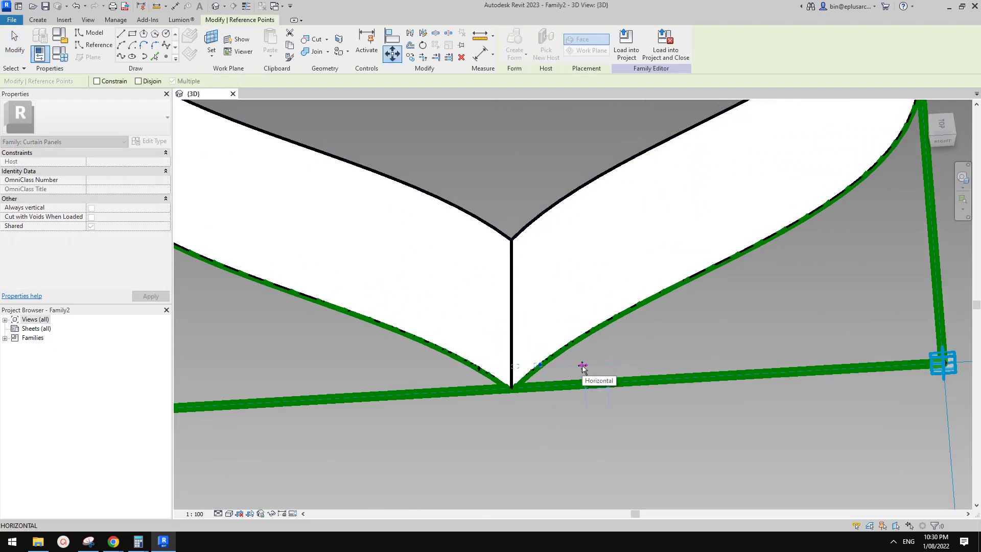
type("90")
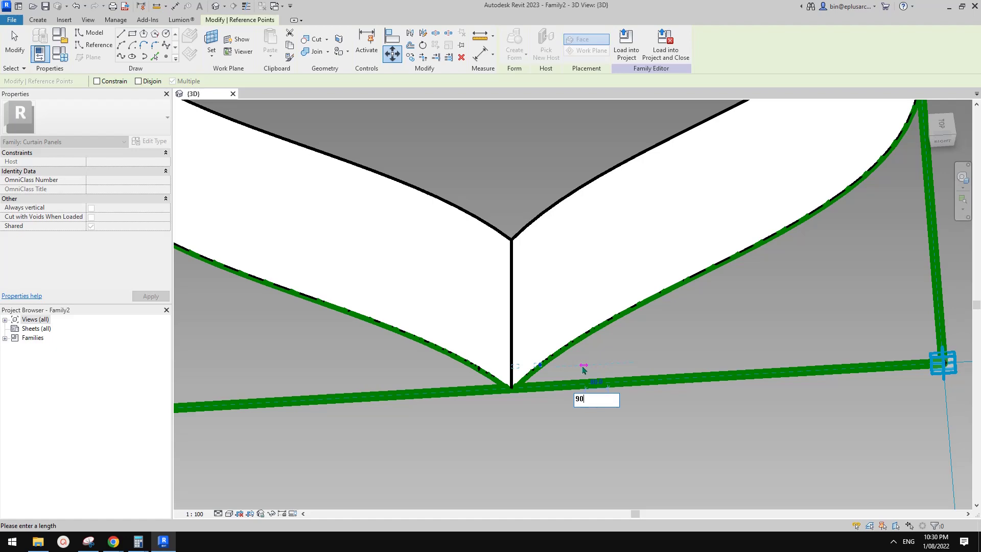
key("Return")
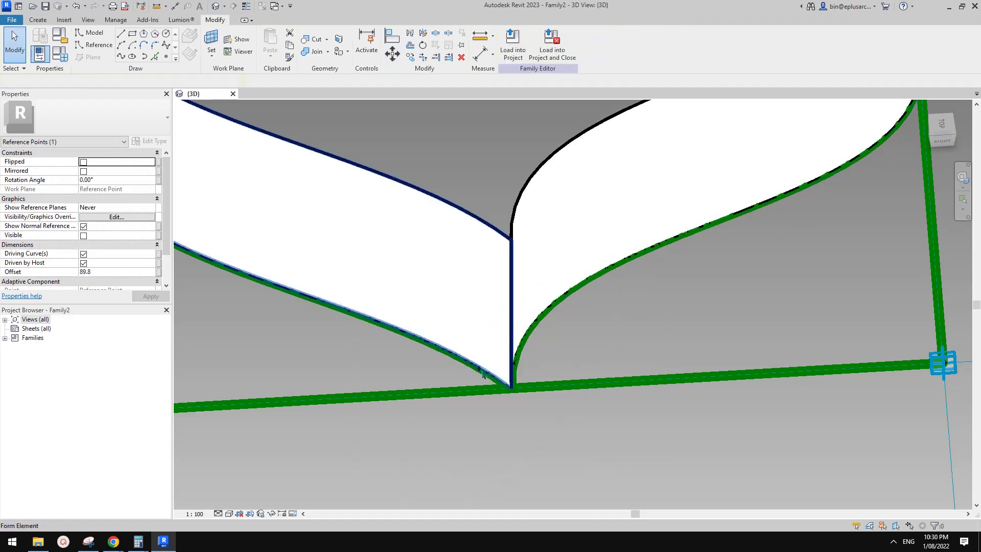
Move the matching reference point on the other spline 90 mm horizontally toward the shared vertex
left_click(483, 369)
key("m")
key("v")
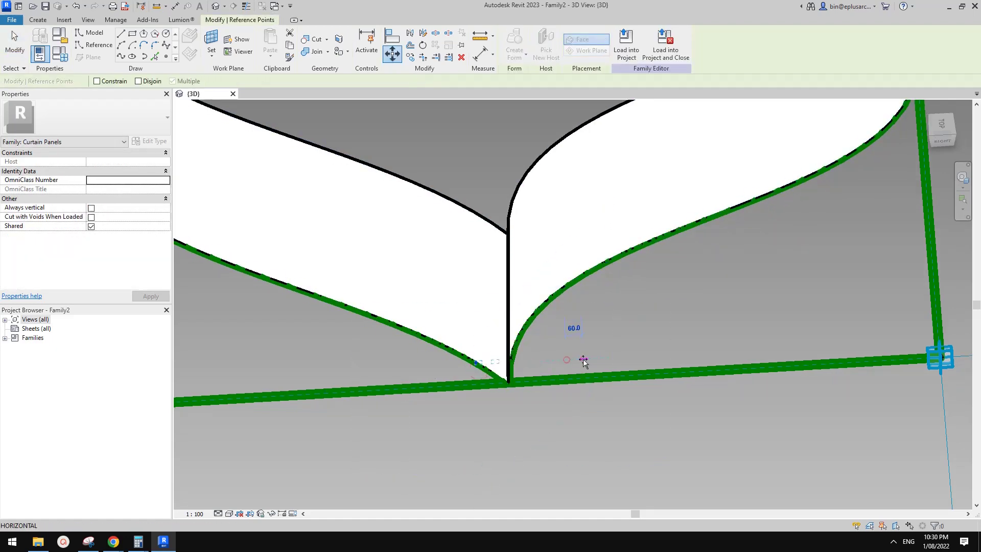
left_click(564, 357)
type("90")
key("Return")
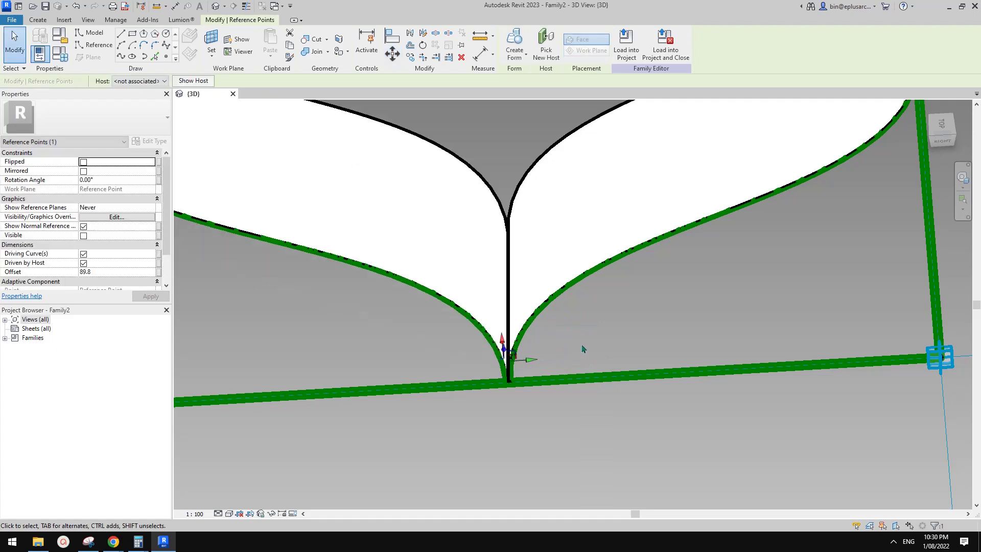
left_click(582, 348)
Set the offset of the two reference points beside the shared vertex to 10
scroll(564, 325, "down", 2)
middle_click_drag(541, 332, 648, 327, "shift")
scroll(631, 335, "down", 1)
scroll(571, 382, "up", 3)
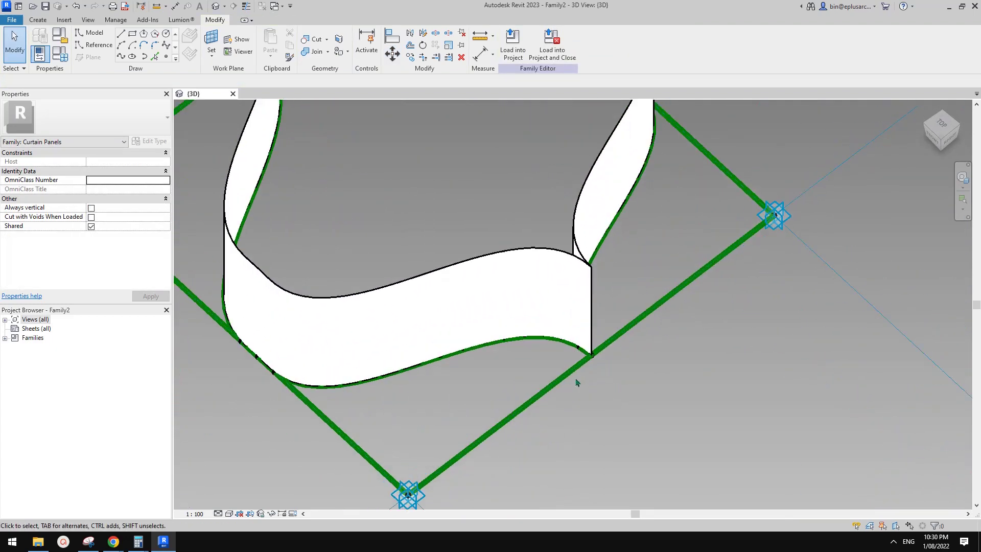
scroll(585, 364, "down", 1)
middle_click_drag(588, 362, 659, 435, "shift")
left_click_drag(508, 315, 596, 399)
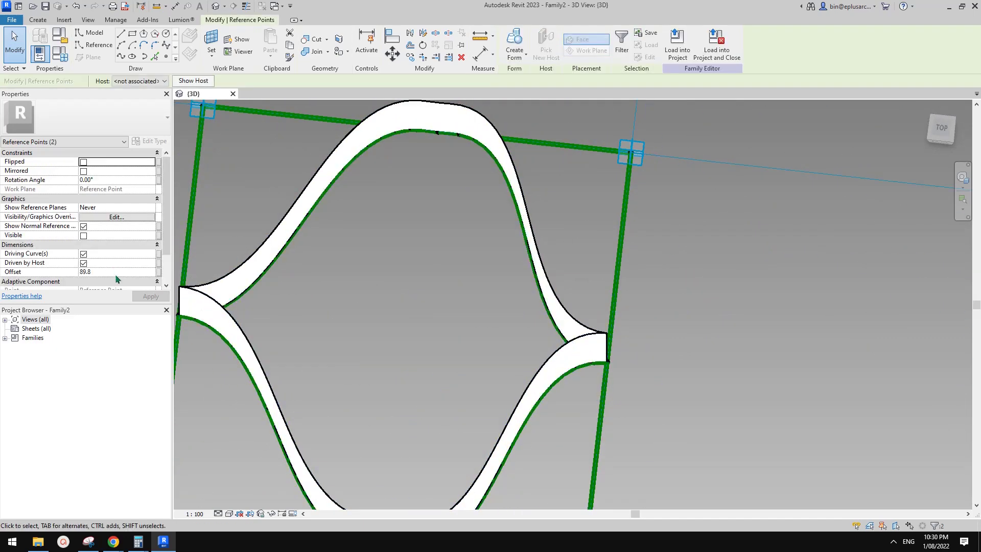
left_click(116, 276)
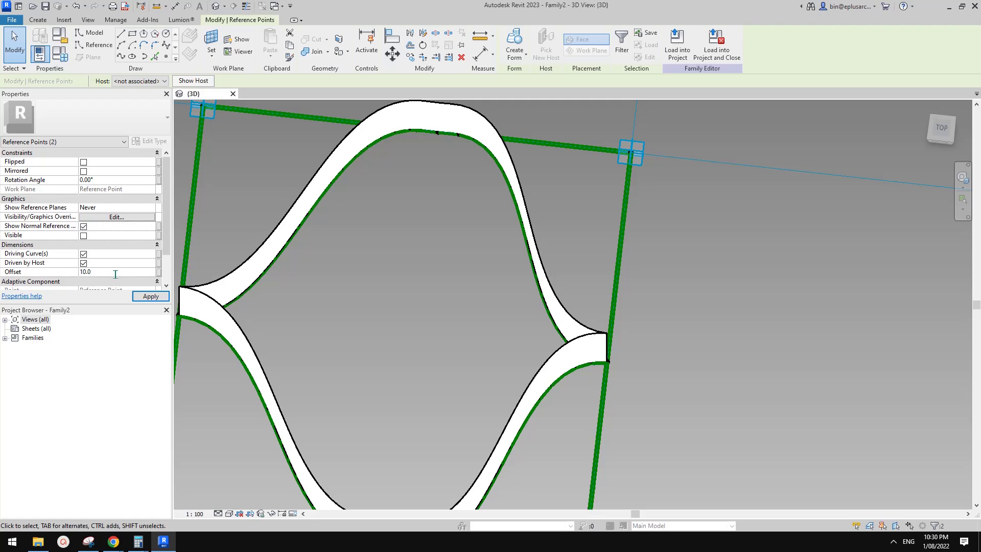
left_click(591, 285)
Check the tile pattern grid's horizontal and vertical spacing
scroll(592, 284, "down", 2)
middle_click_drag(592, 284, 720, 313, "shift")
scroll(721, 313, "down", 3)
left_click(758, 214)
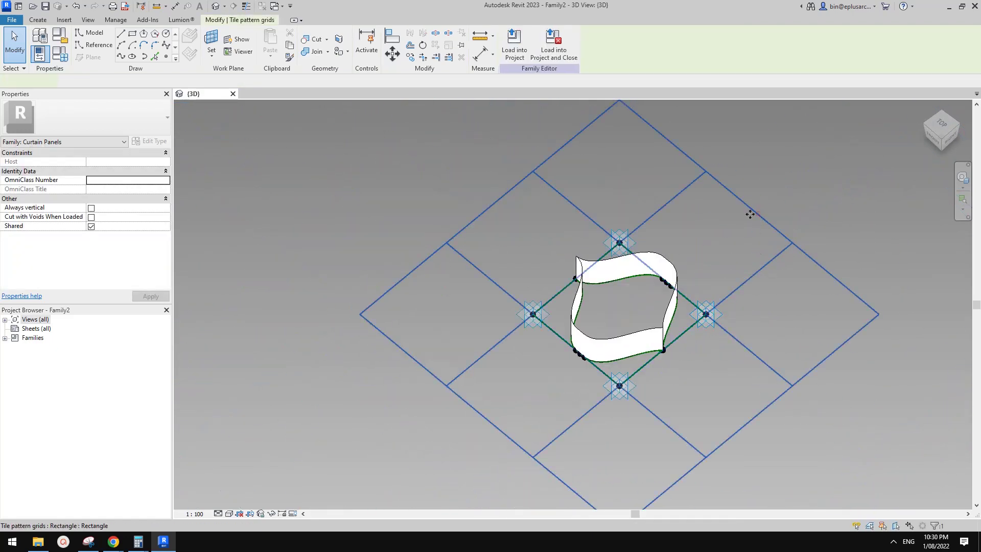
left_click(116, 163)
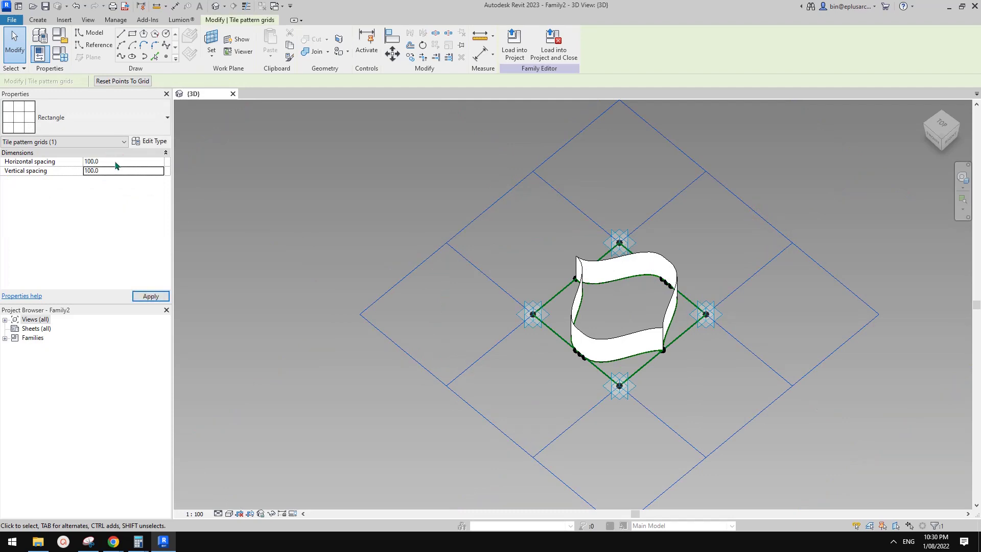
left_click(428, 186)
Try a value of 100 for the family's height parameter H, and settle on 50
scroll(362, 299, "up", 4)
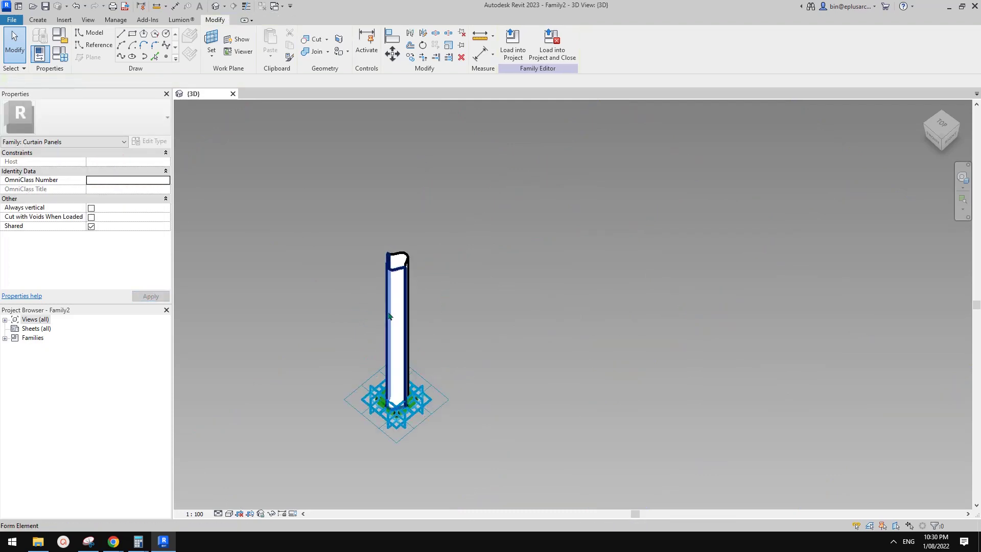
middle_click_drag(389, 315, 506, 297)
scroll(505, 290, "up", 1)
left_click(60, 53)
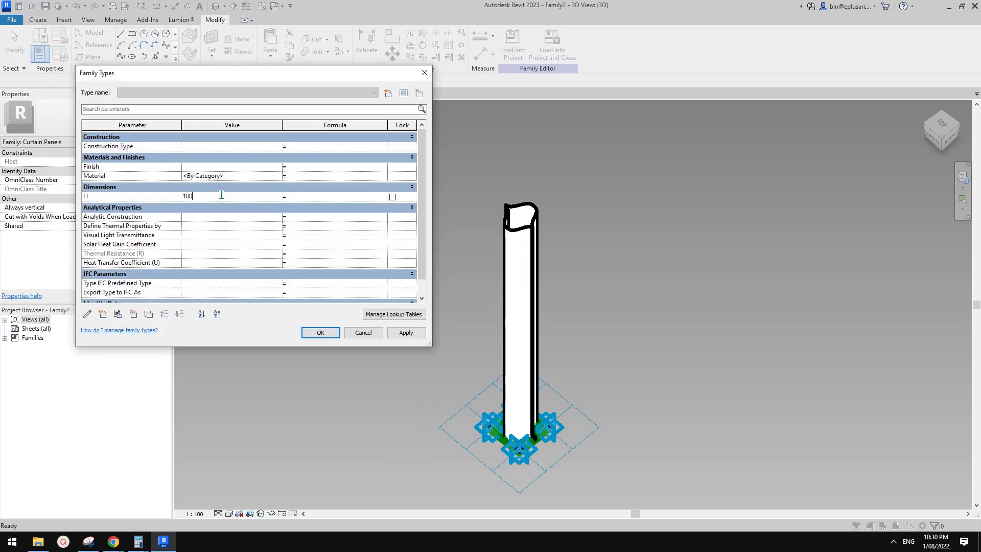
left_click(399, 333)
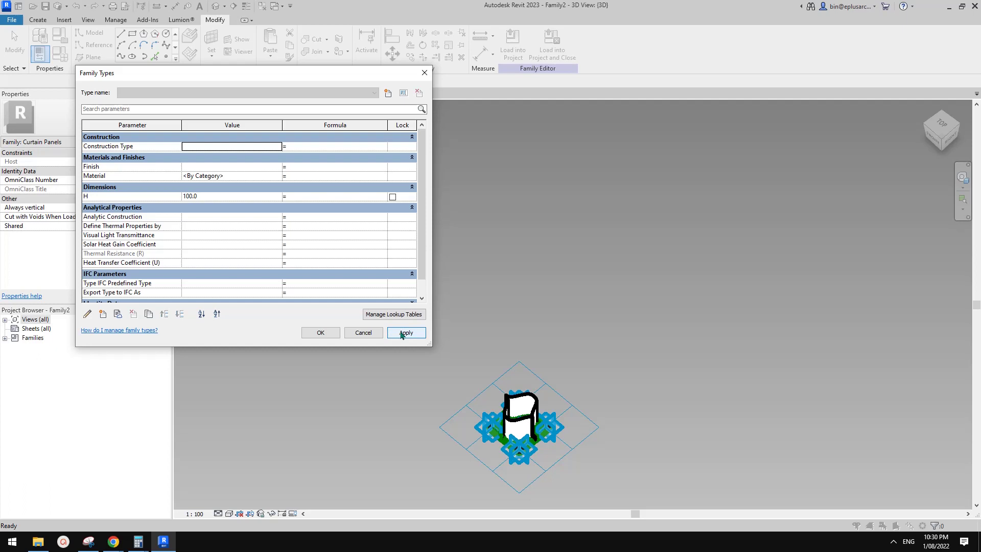
left_click(239, 198)
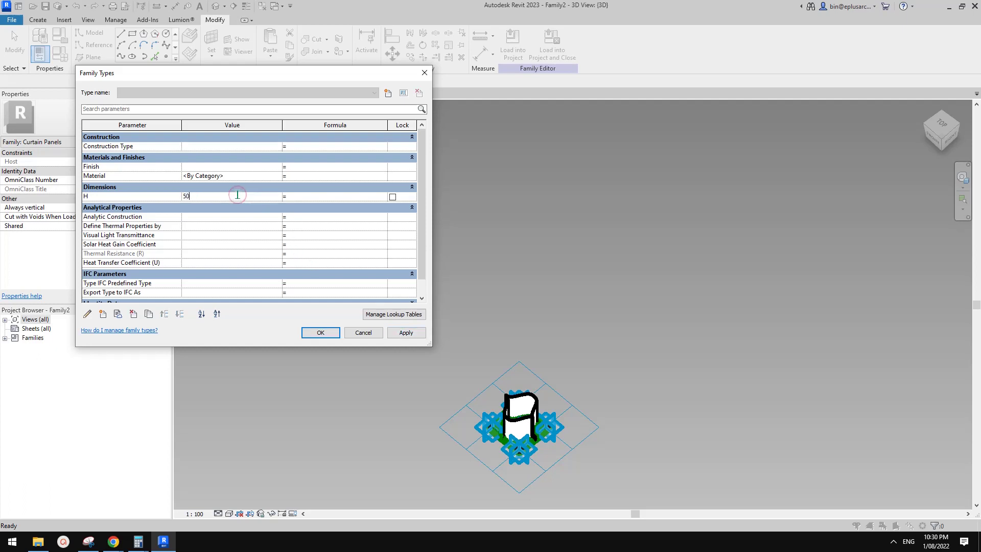
left_click(406, 332)
left_click(320, 332)
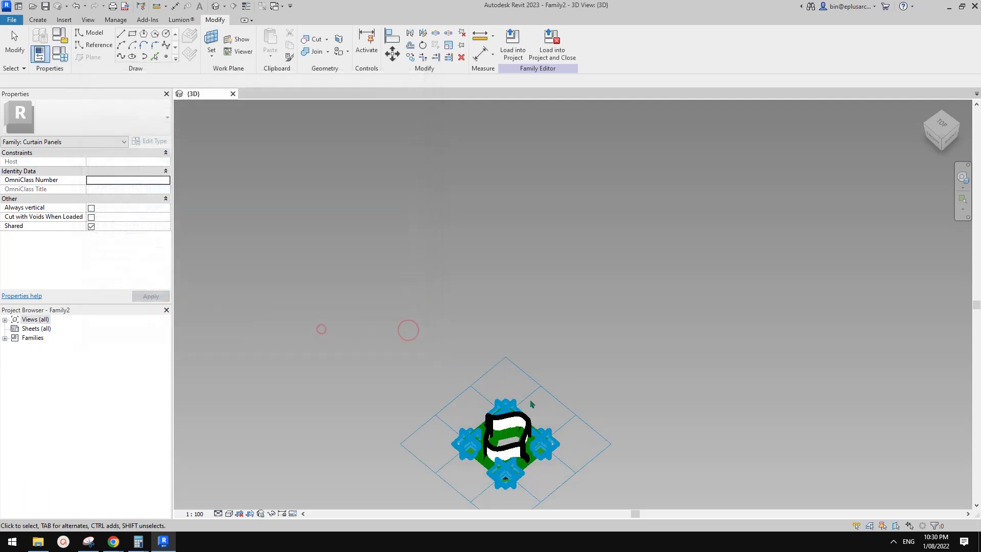
Set the family's 3D view scale to 1:2 so the panel's edges draw thinner
scroll(448, 409, "up", 4)
left_click(449, 409)
left_click(195, 513)
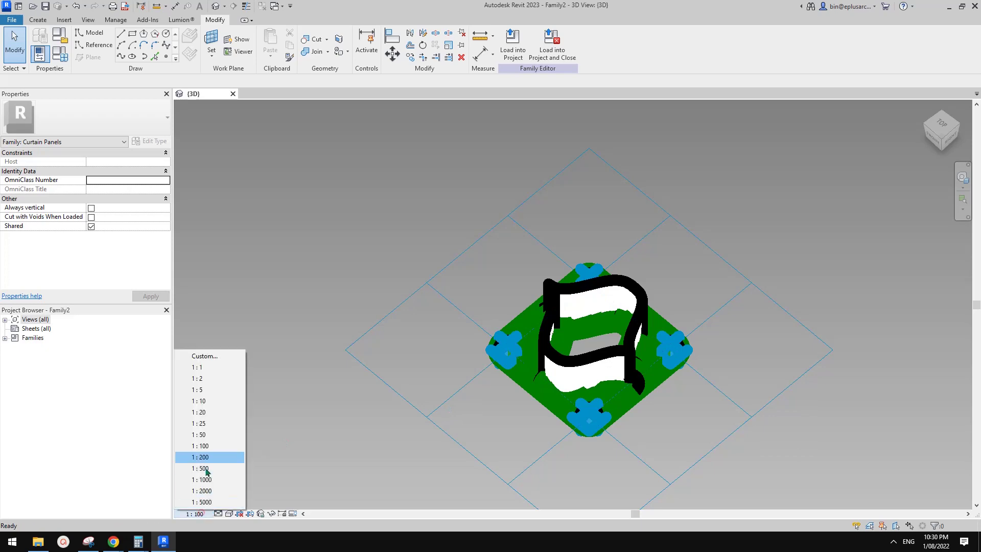
left_click(203, 379)
scroll(594, 347, "up", 2)
middle_click_drag(605, 345, 674, 298, "shift")
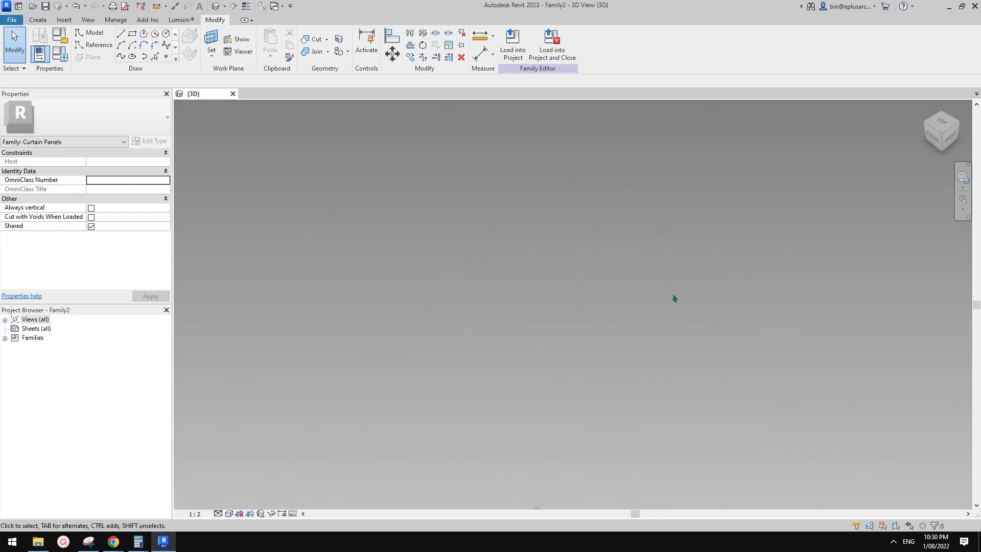
scroll(617, 396, "down", 5)
left_click(565, 398)
middle_click_drag(565, 398, 587, 361, "shift")
left_click(573, 376)
scroll(572, 376, "up", 2)
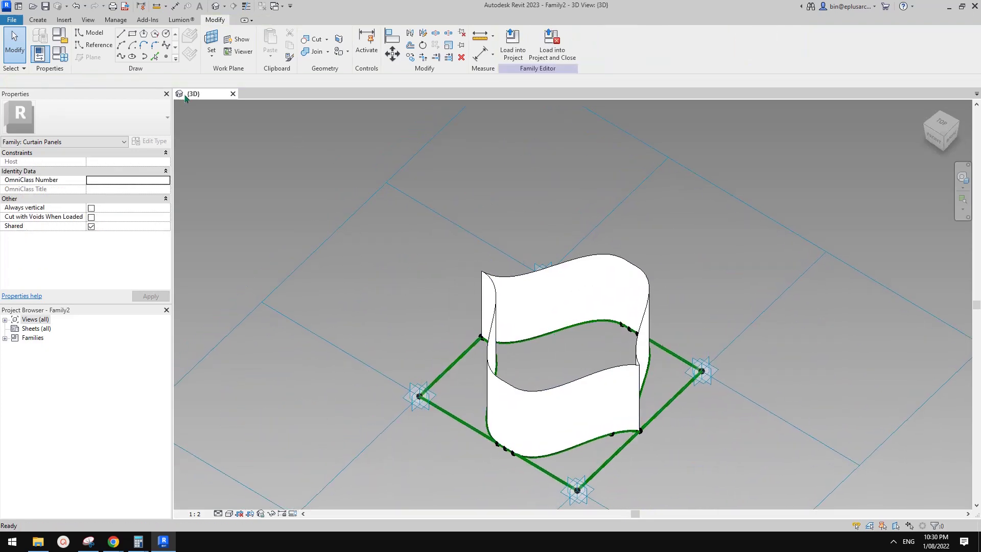
Create a new project from the Architectural Template
left_click(15, 23)
left_click(63, 59)
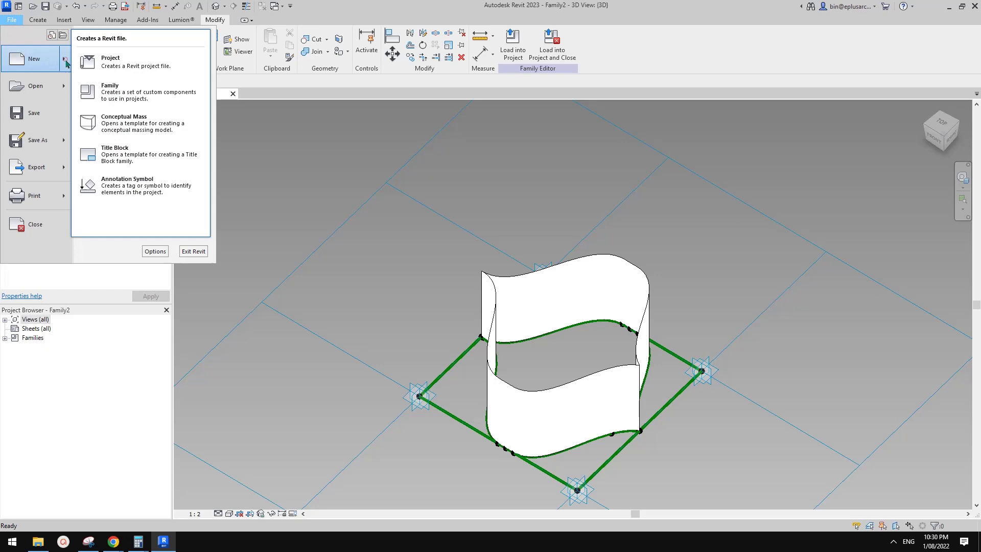
left_click(131, 62)
left_click(471, 248)
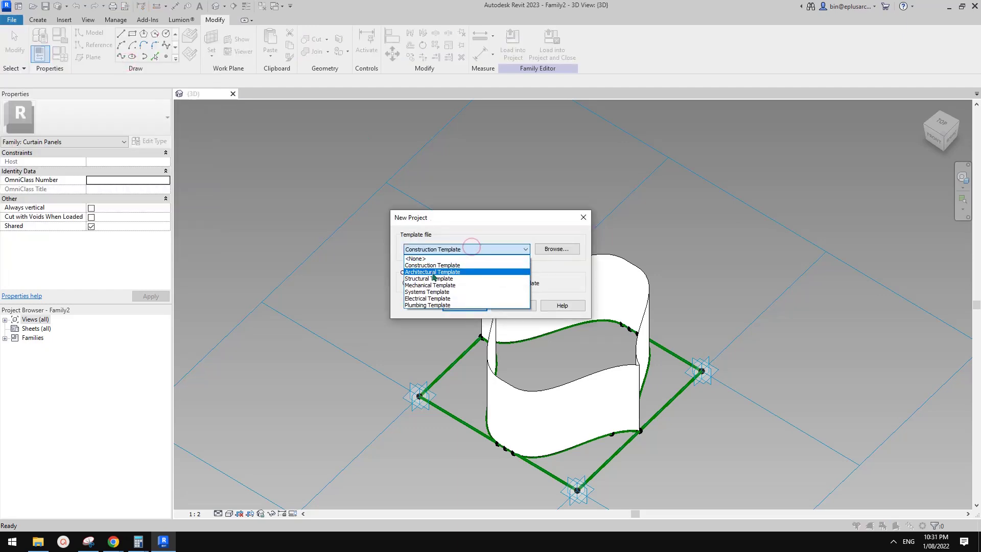
left_click(433, 272)
left_click(463, 305)
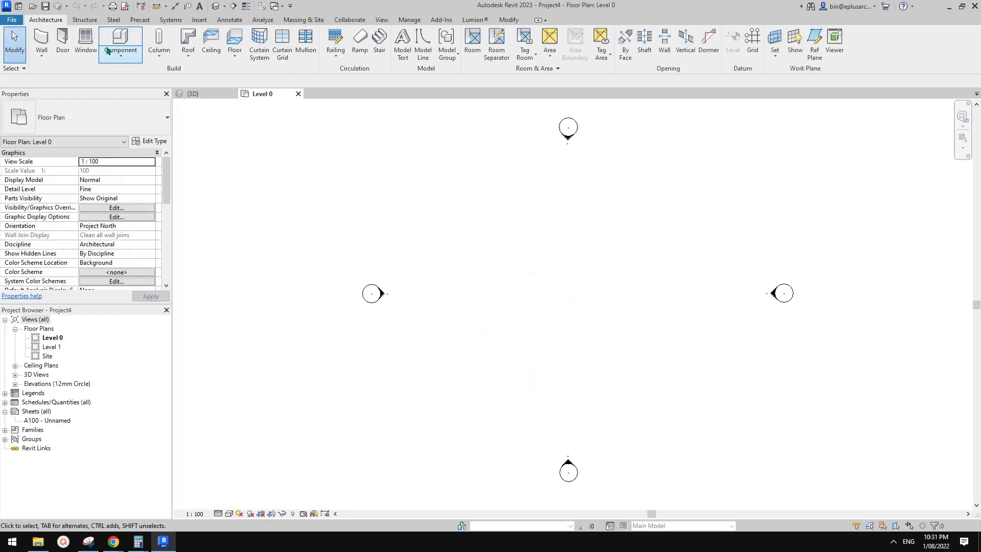
left_click(107, 50)
left_click(146, 97)
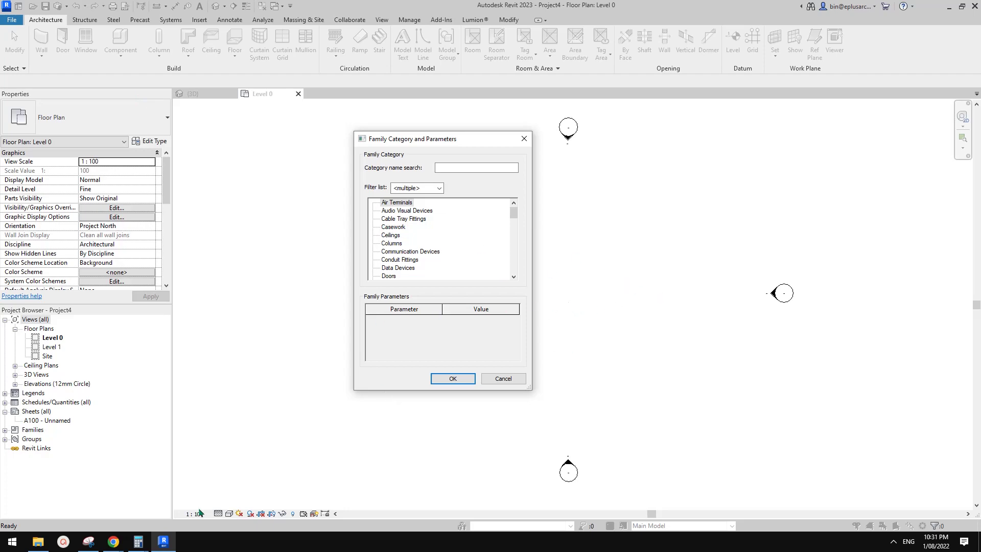
mouse_move(117, 545)
left_click(174, 507)
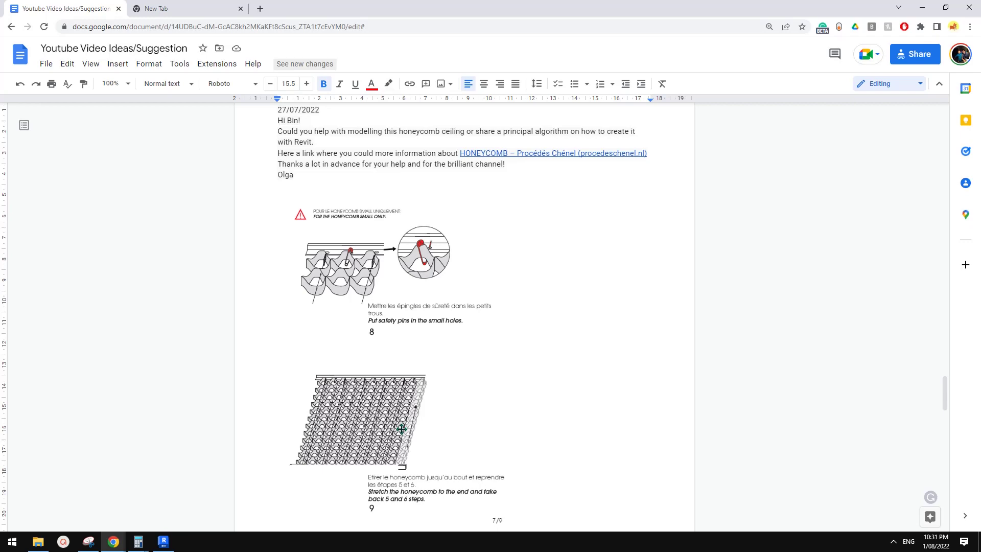
left_click(163, 541)
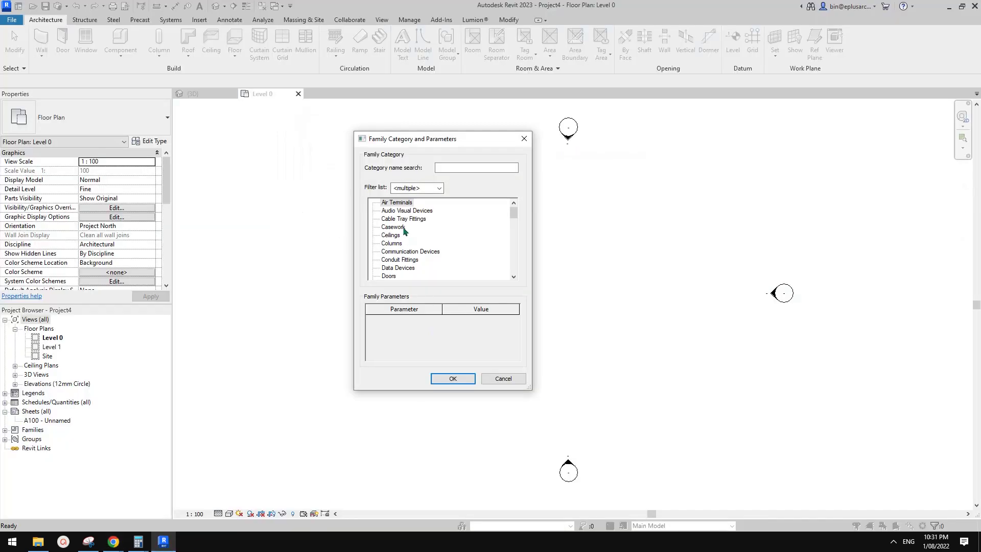
left_click(500, 378)
Open the Level 1 floor plan and start an in-place model in the Mass category, accepting the default name
double_click(47, 347)
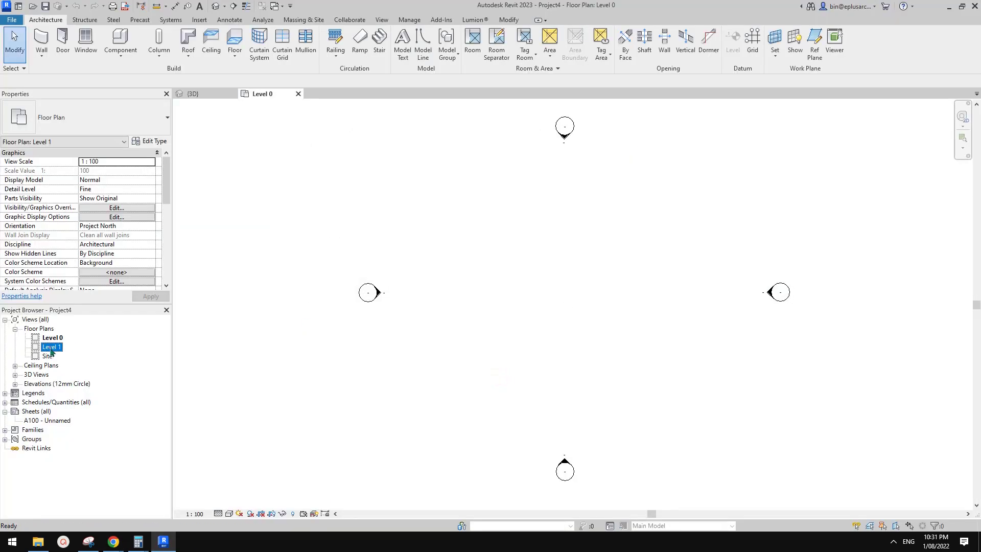
left_click(127, 59)
left_click(135, 94)
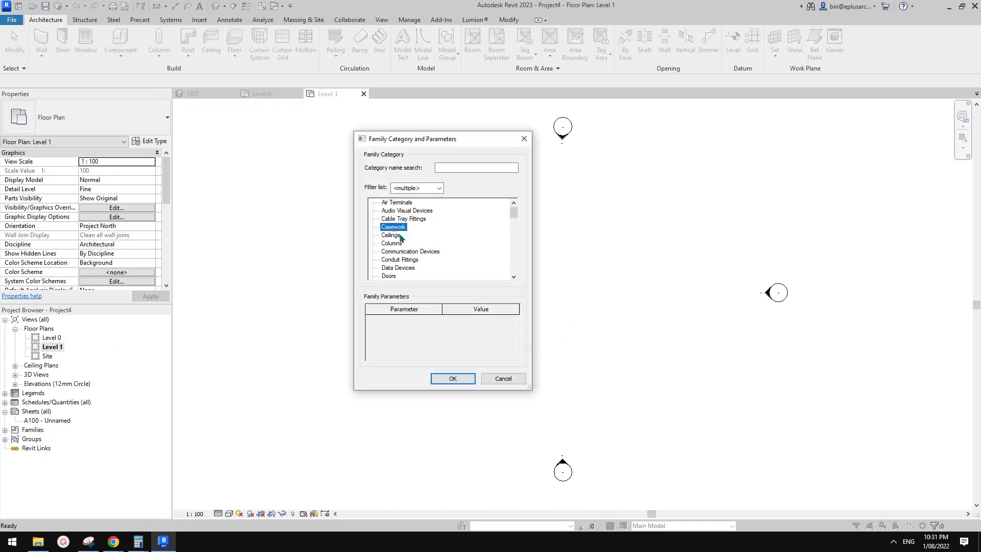
key("m")
left_click(464, 379)
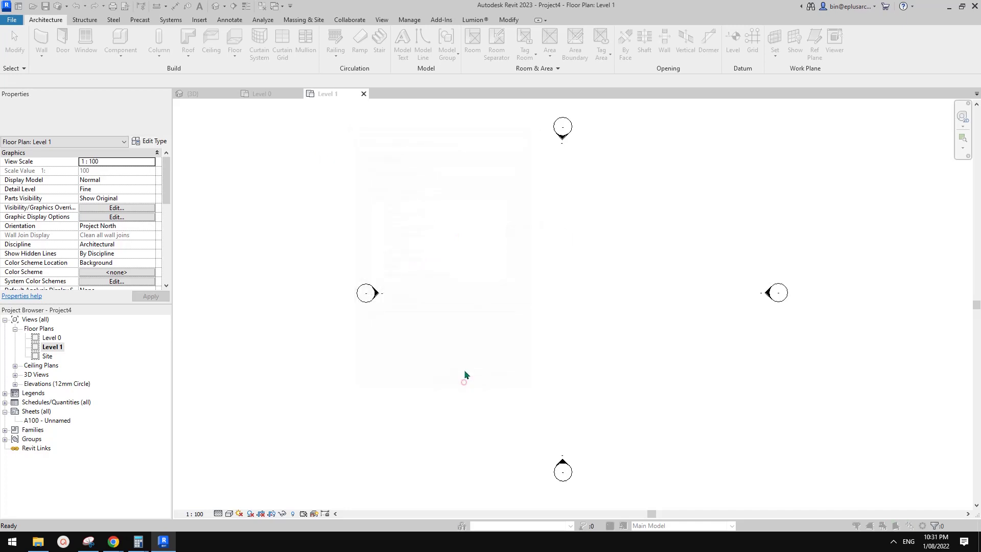
left_click(484, 290)
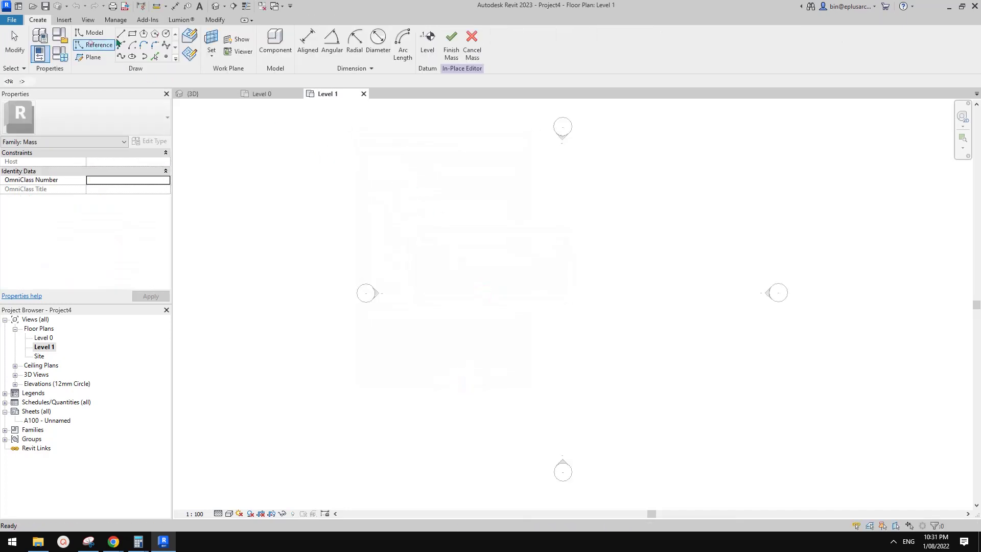
Draw a reference-line rectangle about 2000 by 3000 mm on Level 1, between the elevation markers
left_click(108, 45)
left_click(520, 217)
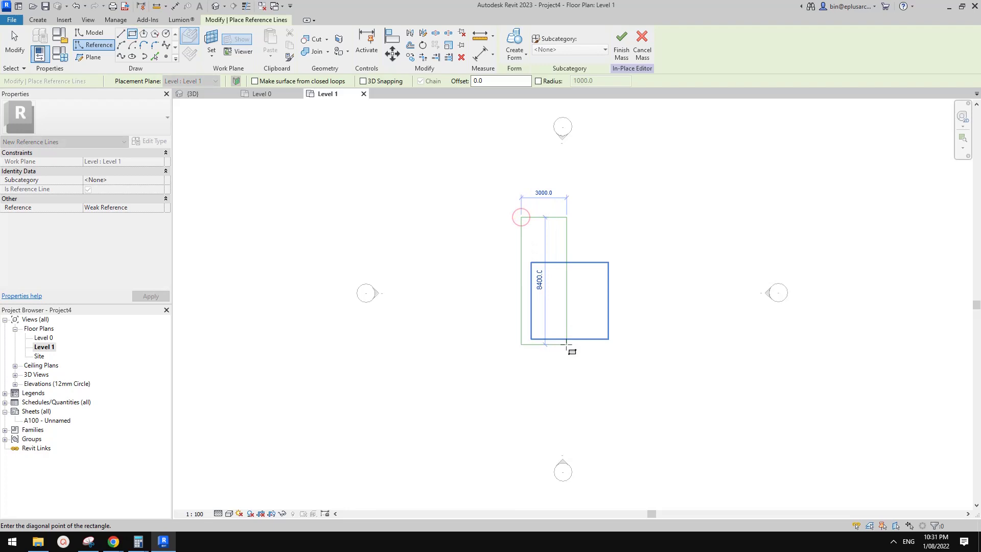
scroll(561, 276, "up", 2)
scroll(549, 250, "up", 4)
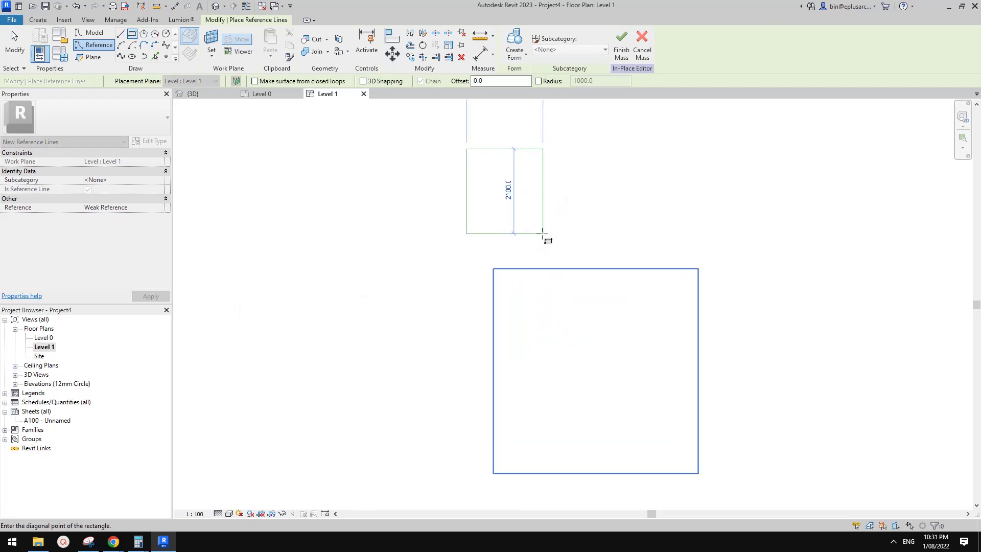
scroll(542, 232, "up", 3)
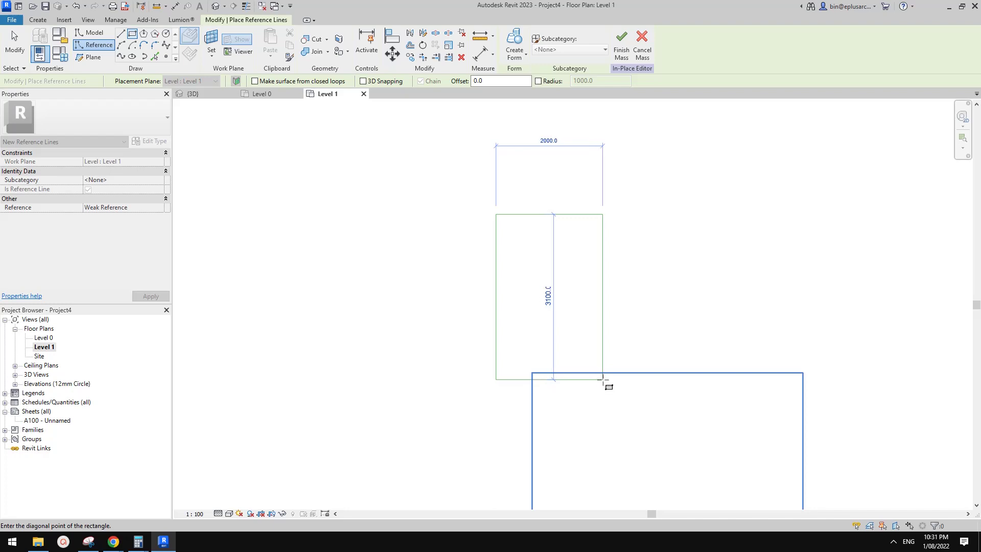
left_click(602, 376)
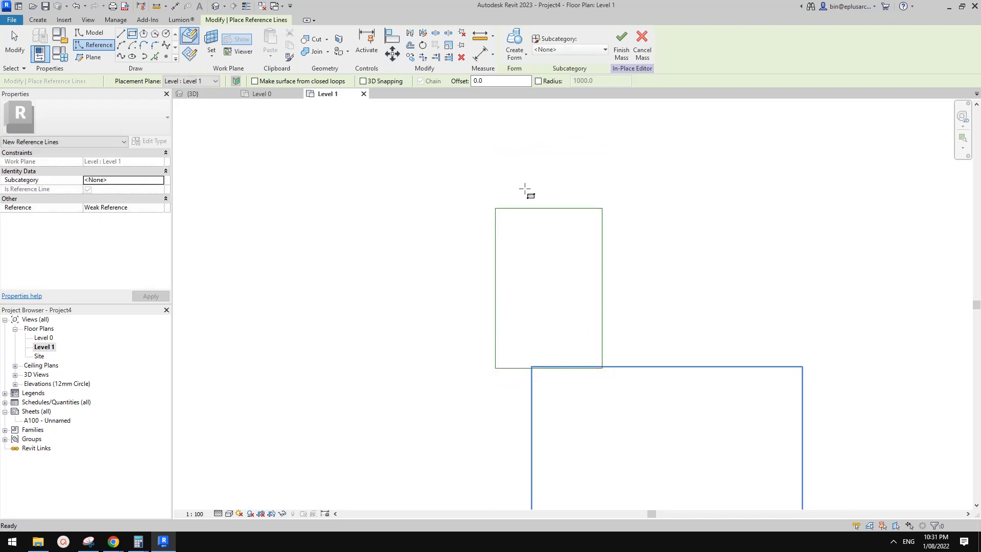
key("Escape")
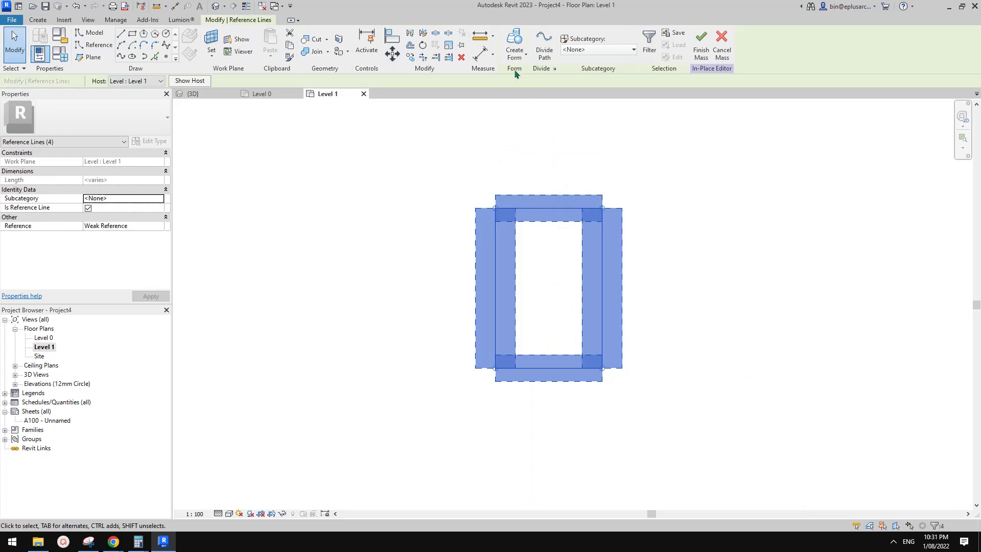
Create a flat surface form from the reference rectangle and open the 3D view
left_click(515, 43)
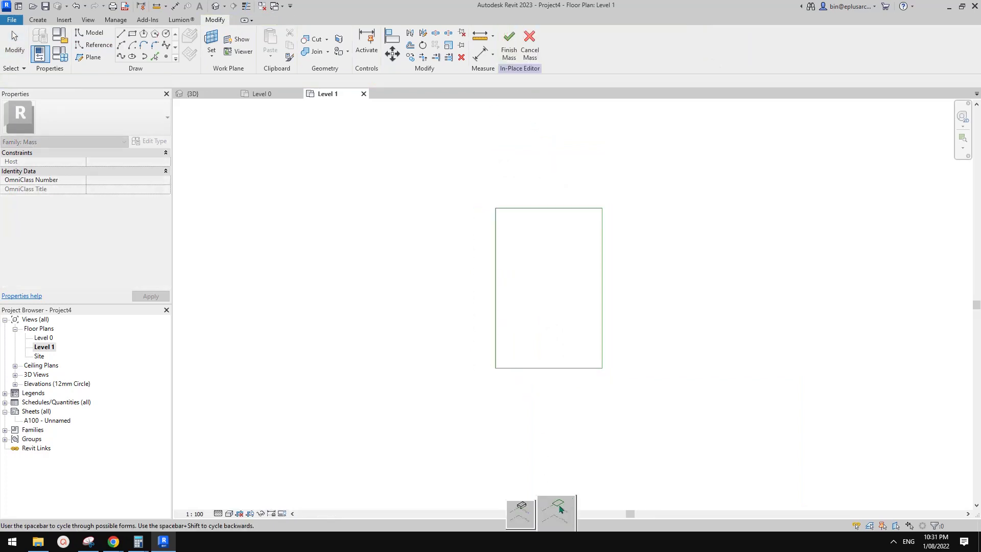
left_click(554, 512)
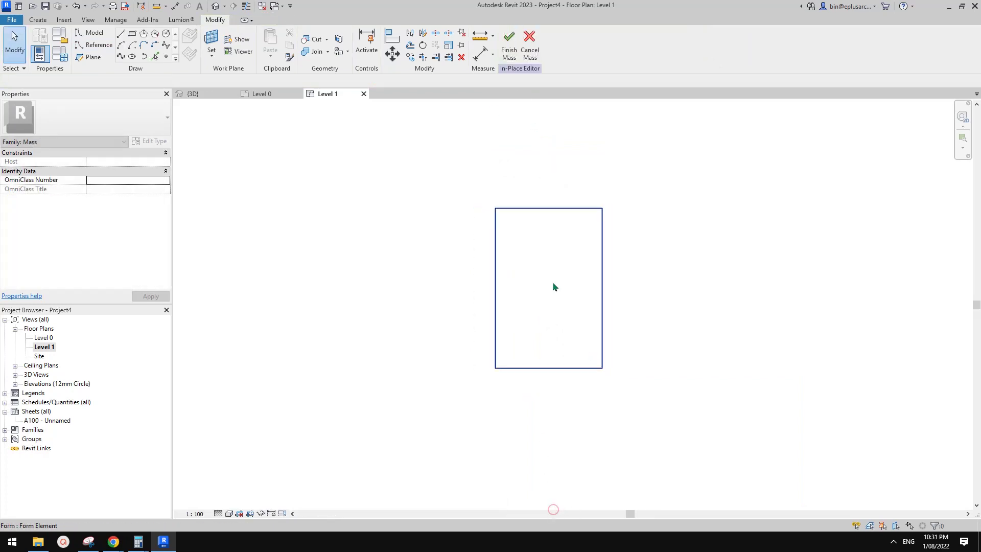
left_click(216, 6)
Divide the flat mass surface into a UV grid
scroll(756, 246, "up", 5)
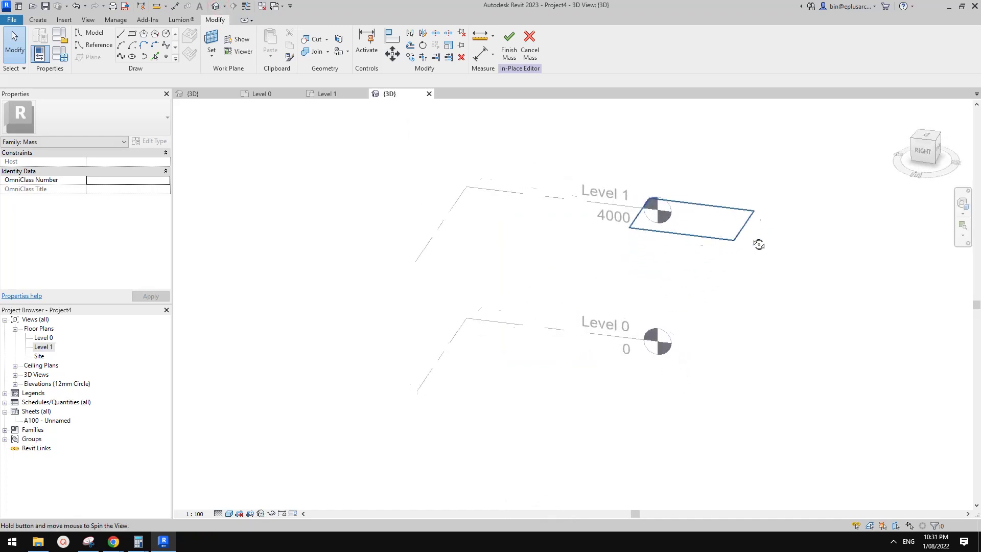
left_click(716, 216)
middle_click_drag(680, 239, 626, 370, "shift")
left_click(567, 46)
scroll(643, 285, "up", 4)
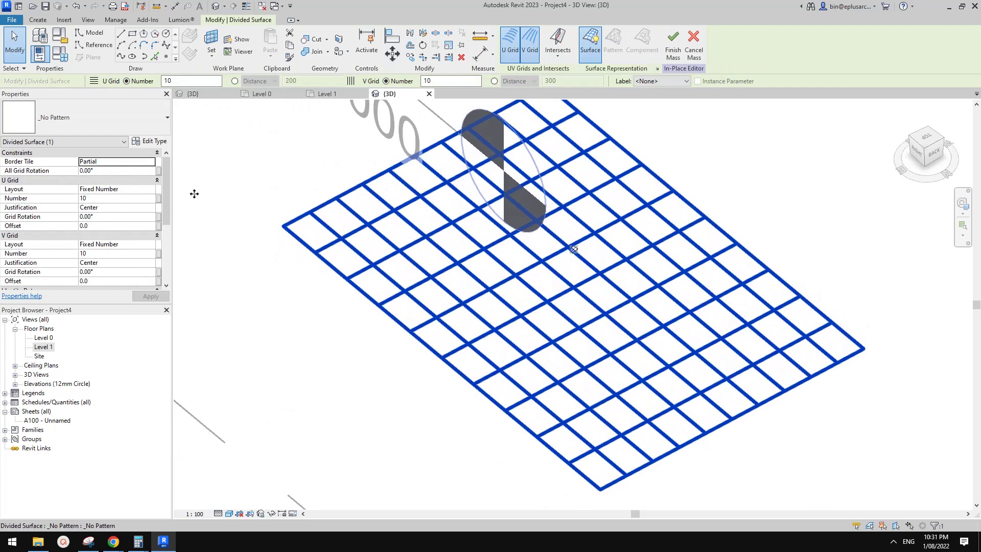
Set the divided surface's U and V grid layouts to Fixed Distance with a distance of 100 each
left_click(149, 189)
left_click(106, 206)
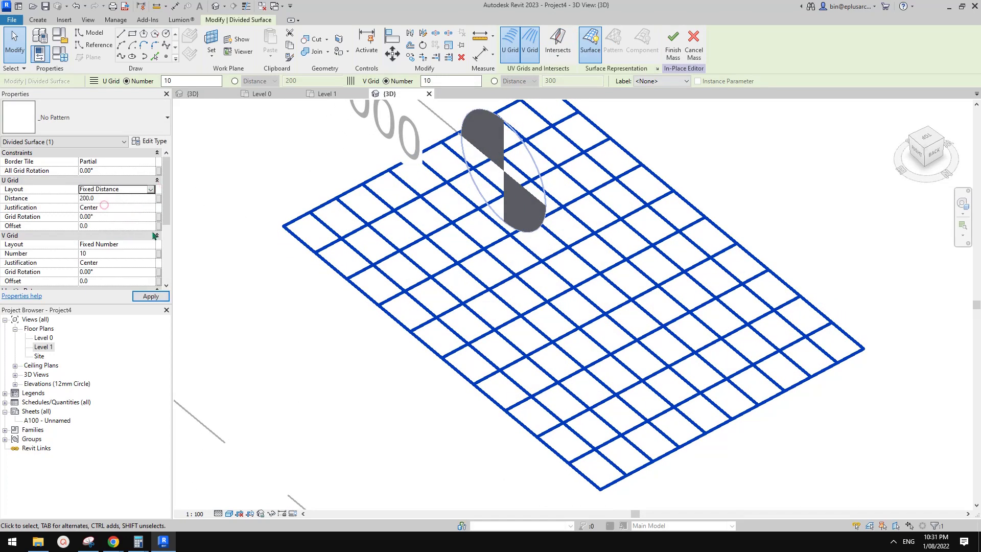
left_click(150, 244)
left_click(113, 258)
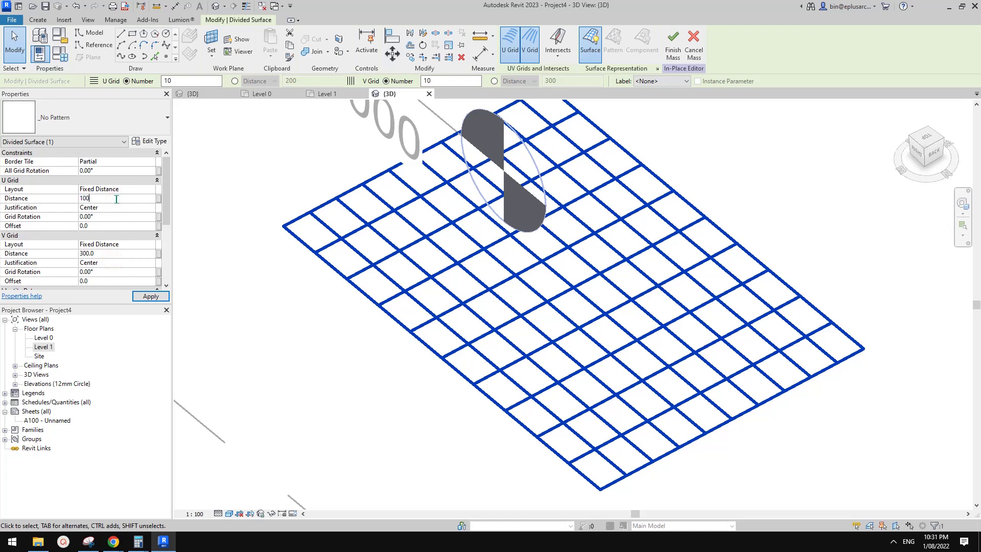
left_click(121, 253)
type("1")
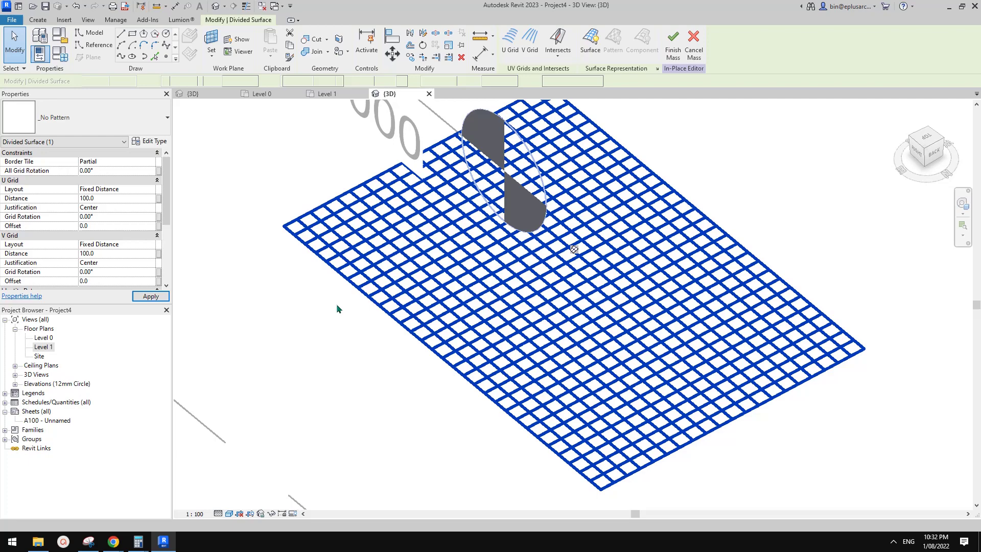
left_click(334, 302)
Close the inactive views and load the curtain panel family into the project
scroll(355, 309, "down", 1)
middle_click_drag(356, 310, 330, 316)
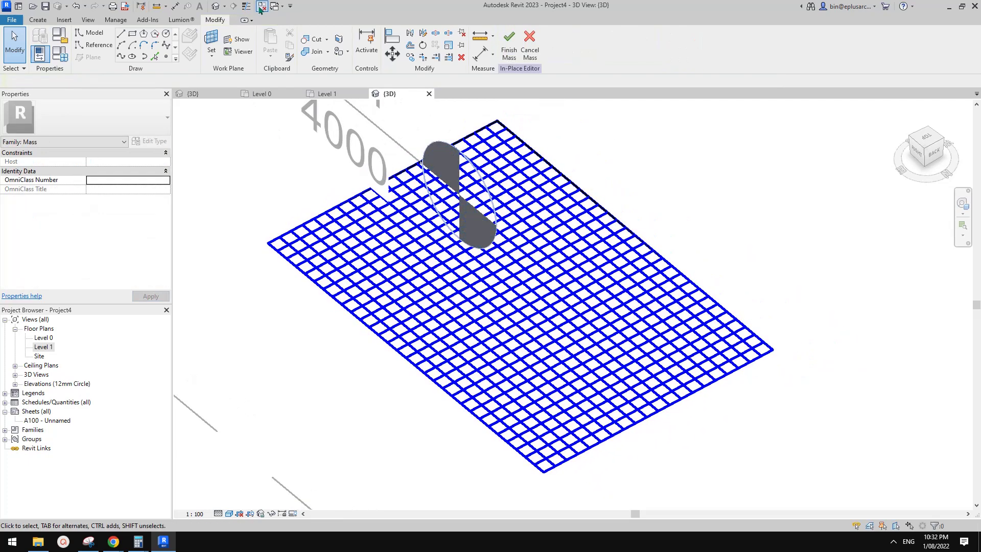
left_click(260, 7)
left_click(212, 95)
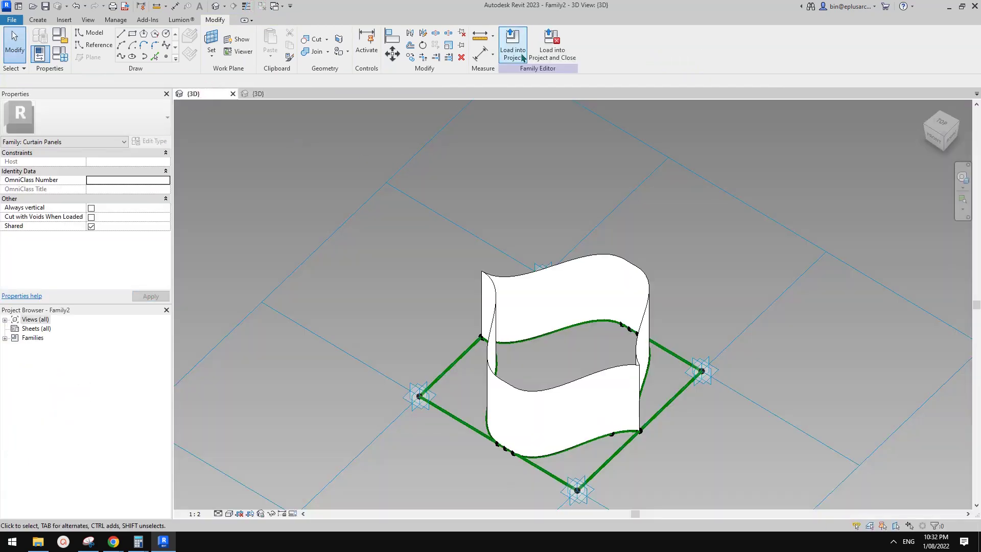
left_click(522, 57)
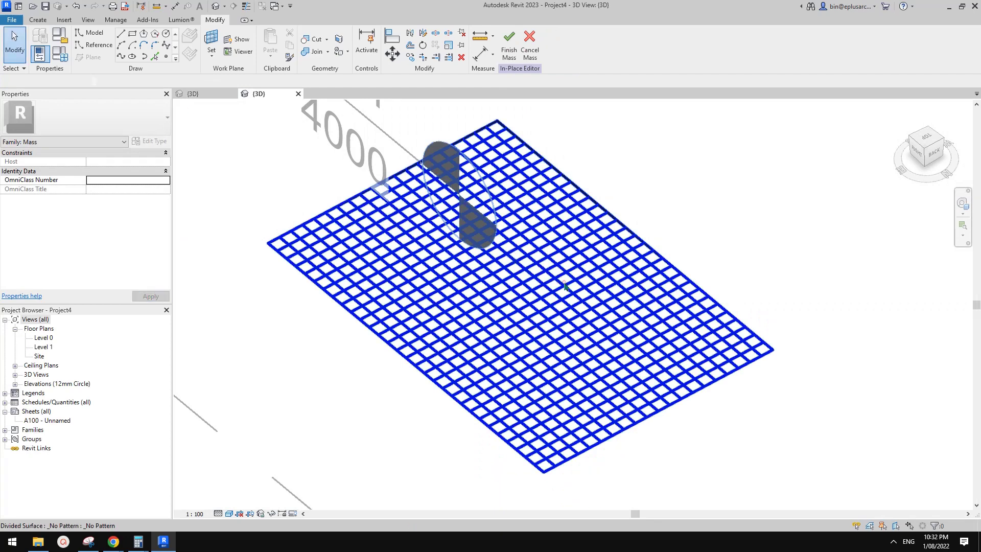
Apply the loaded Family2 honeycomb panel to the 100 mm divided surface and check the result in 3D
left_click(565, 287)
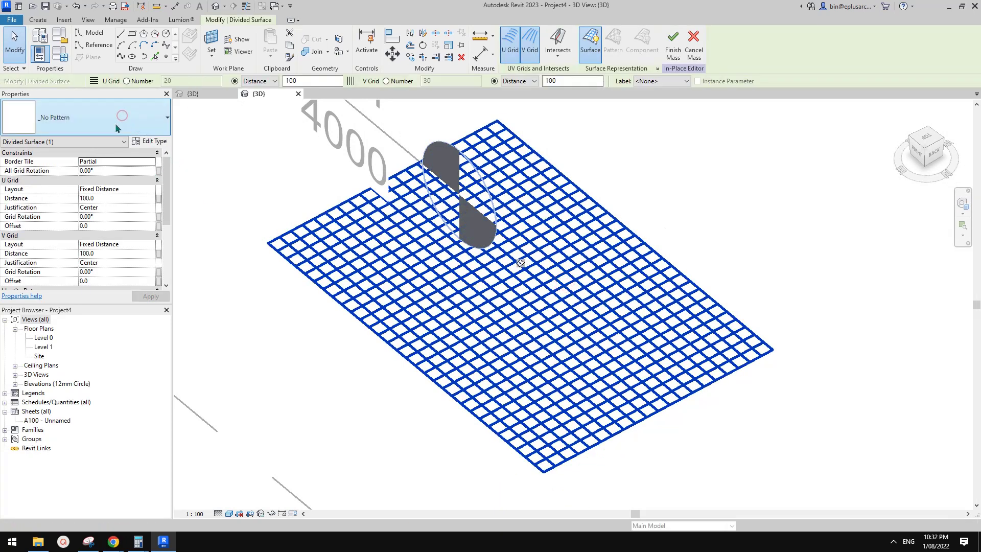
left_click(121, 116)
scroll(70, 301, "down", 1)
left_click(32, 306)
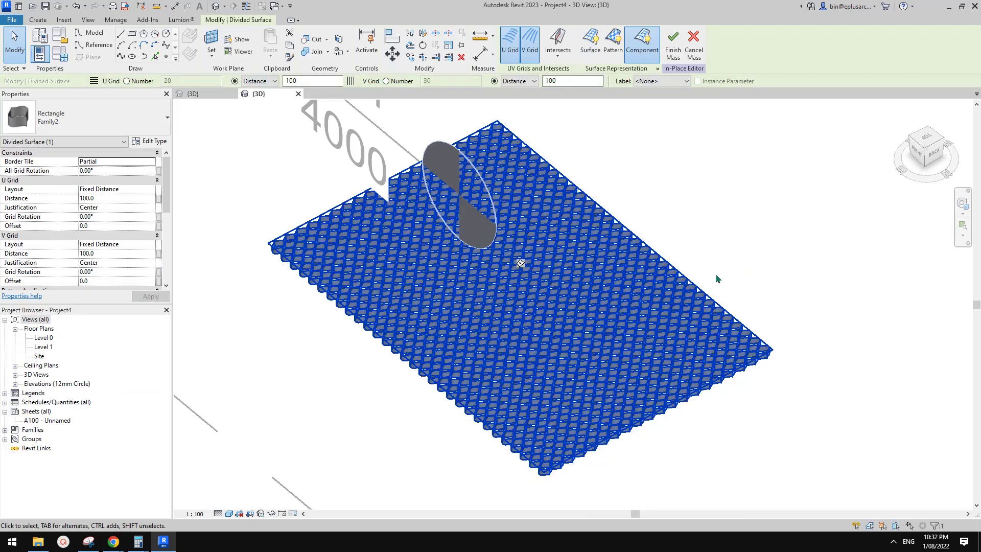
left_click(771, 263)
scroll(768, 261, "down", 2)
middle_click_drag(716, 246, 762, 422, "shift")
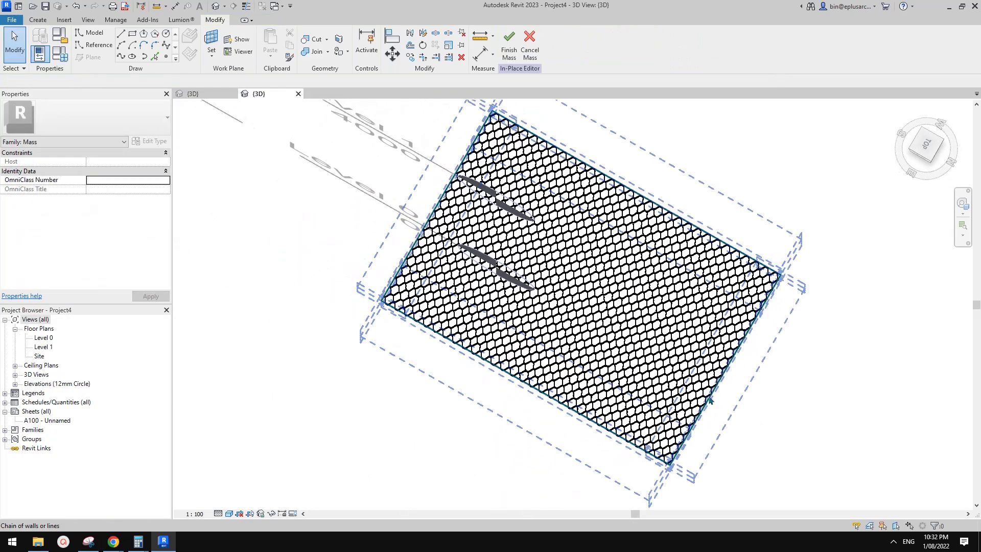
middle_click_drag(709, 400, 750, 199, "shift")
scroll(663, 357, "up", 2)
mouse_move(662, 358)
middle_mouse_down("shift")
mouse_move(710, 240)
mouse_move(683, 201)
mouse_move(622, 390)
mouse_move(633, 432)
mouse_move(608, 418)
mouse_move(593, 311)
mouse_move(663, 339)
mouse_move(668, 352)
middle_mouse_up("shift")
scroll(710, 276, "up", 1)
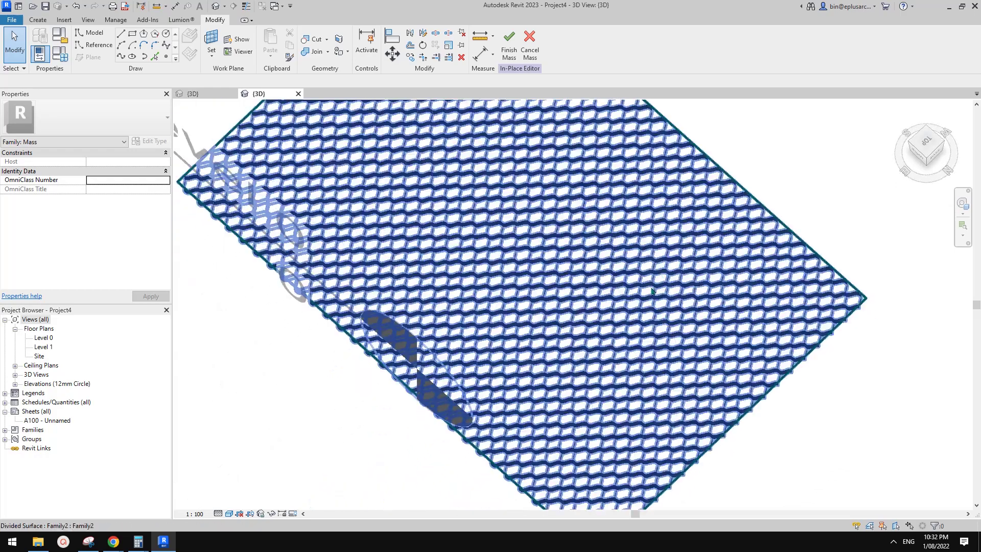
Set the V Grid distance of the honeycomb surface to 150
left_click(778, 221)
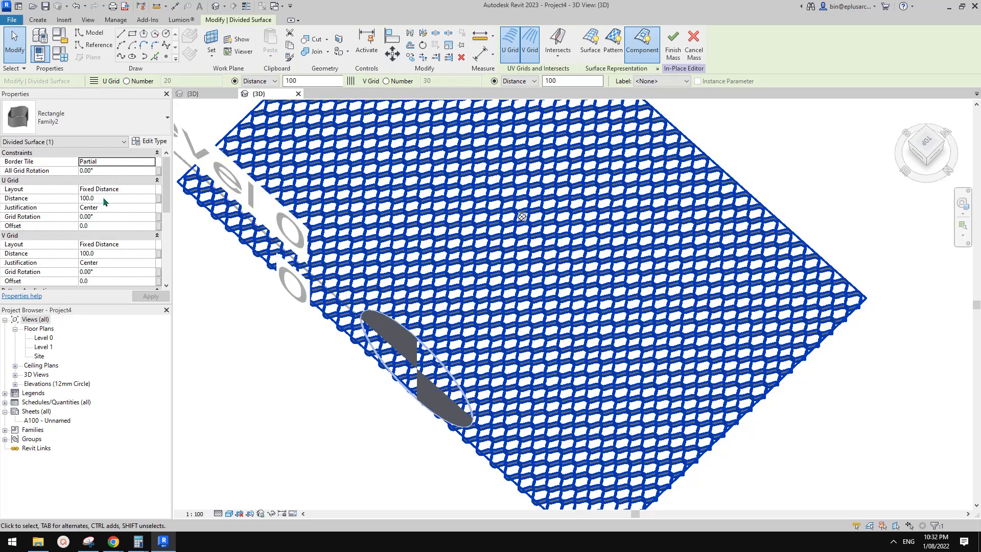
left_click(115, 254)
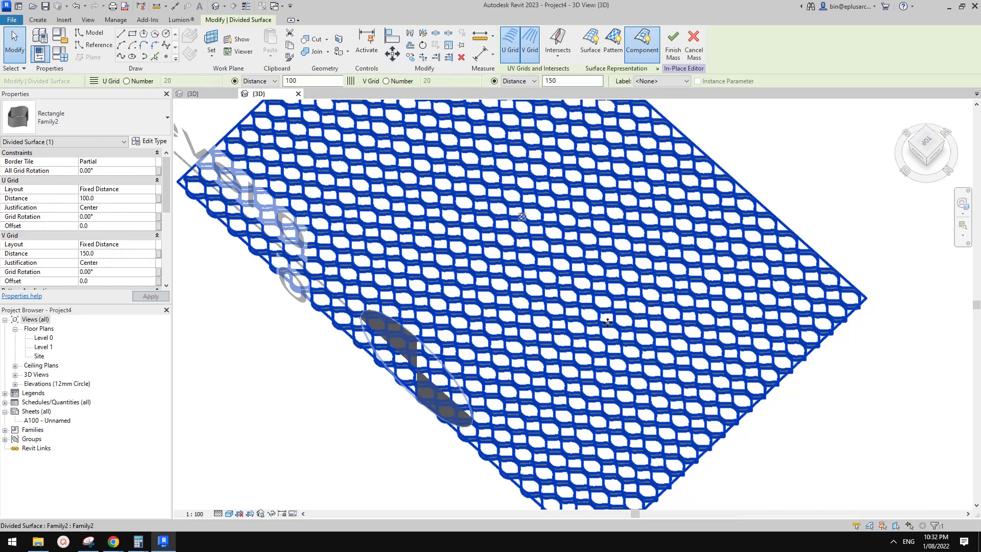
key("Escape")
scroll(705, 286, "down", 1)
middle_click_drag(705, 286, 738, 485, "shift")
Review the type properties of the honeycomb panel, including its material and H dimension, without changing them
left_click(667, 326)
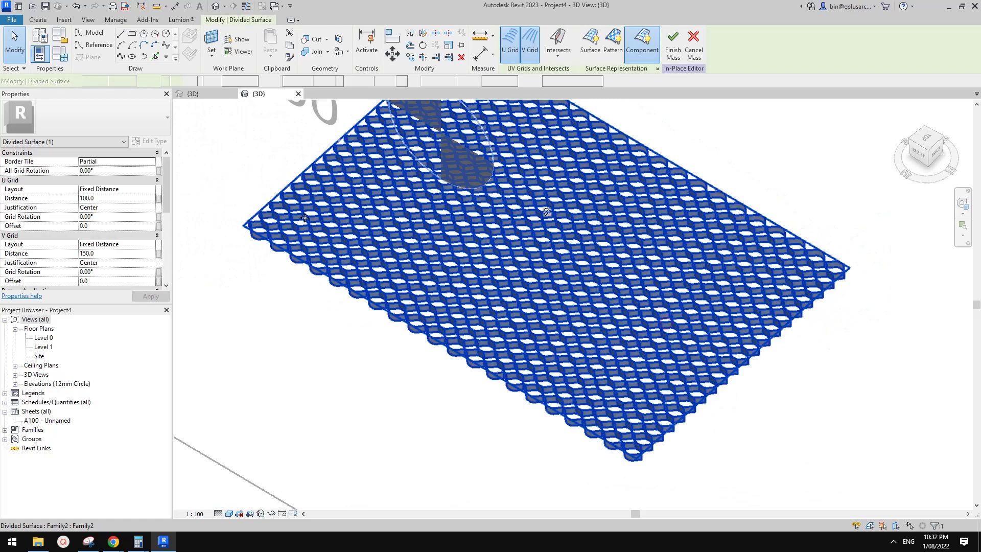
left_click(149, 141)
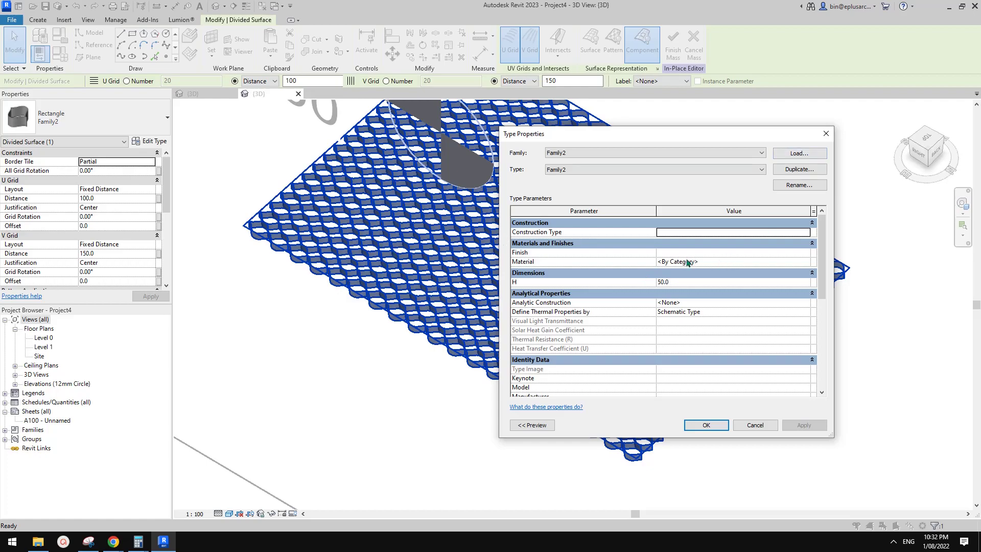
left_click(826, 134)
key("Escape")
Examine the honeycomb ceiling from several angles in 3D, including its position relative to the levels
middle_click_drag(839, 132, 751, 220, "shift")
scroll(671, 296, "up", 2)
left_click(668, 301)
middle_click_drag(668, 301, 591, 327, "shift")
middle_click_drag(651, 348, 624, 282, "shift")
left_click(268, 298)
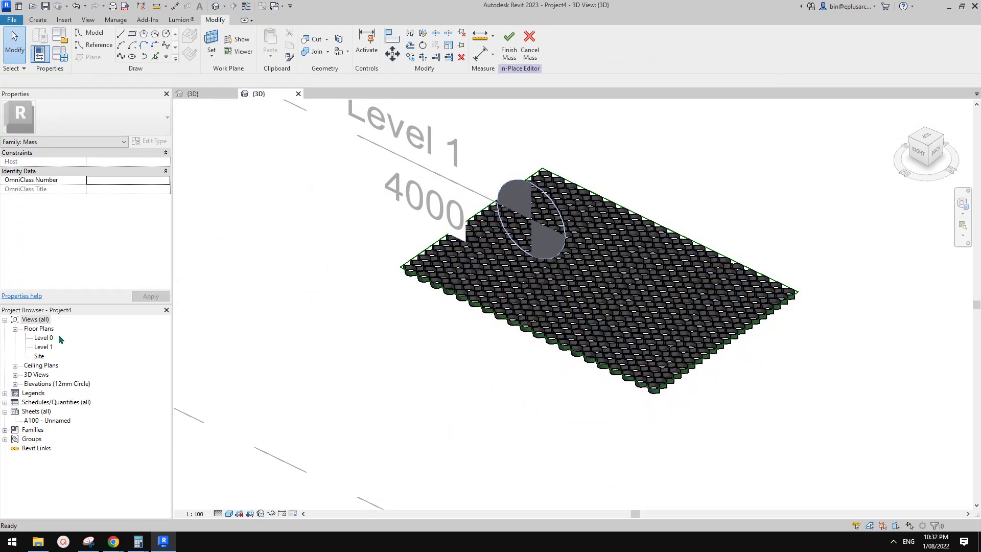
middle_click_drag(550, 315, 440, 351, "shift")
left_click(509, 274)
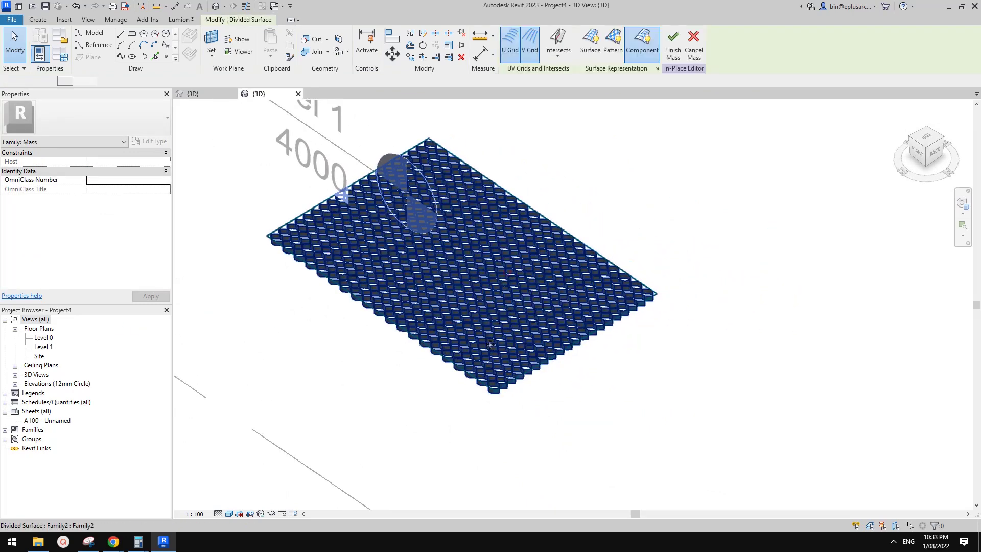
middle_click_drag(510, 274, 472, 393, "shift")
key("Escape")
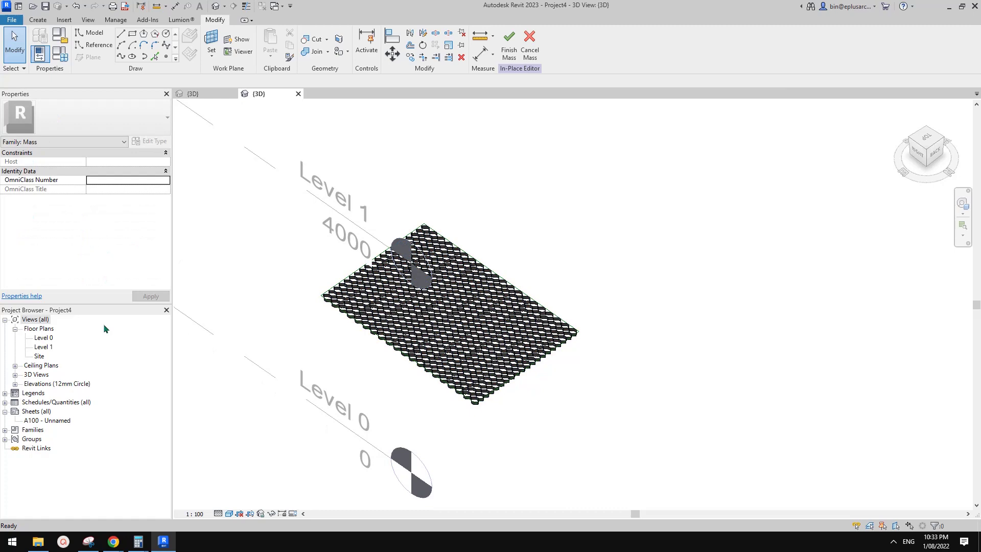
Finish the in-place mass from the Level 0 floor plan and return to the 3D view
left_click(44, 338)
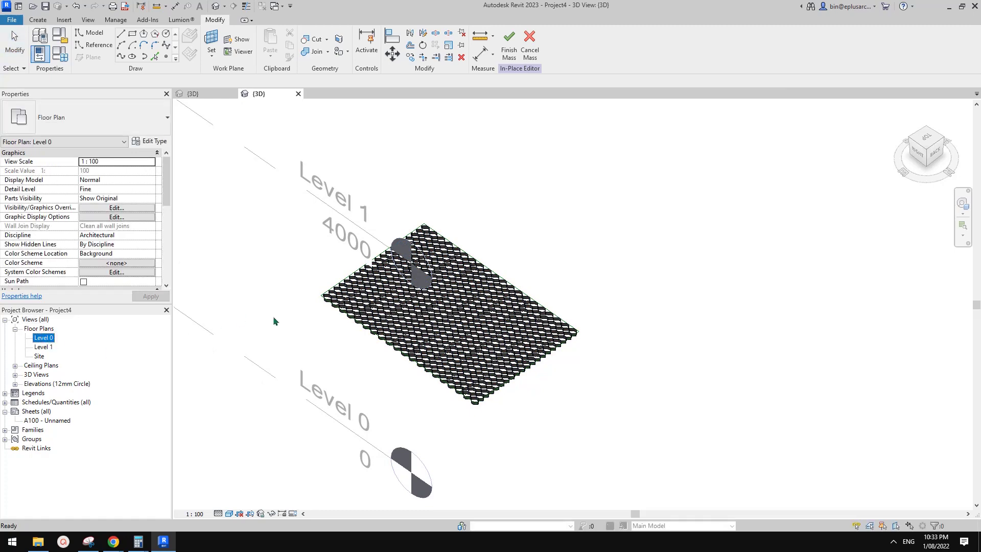
left_click(495, 316)
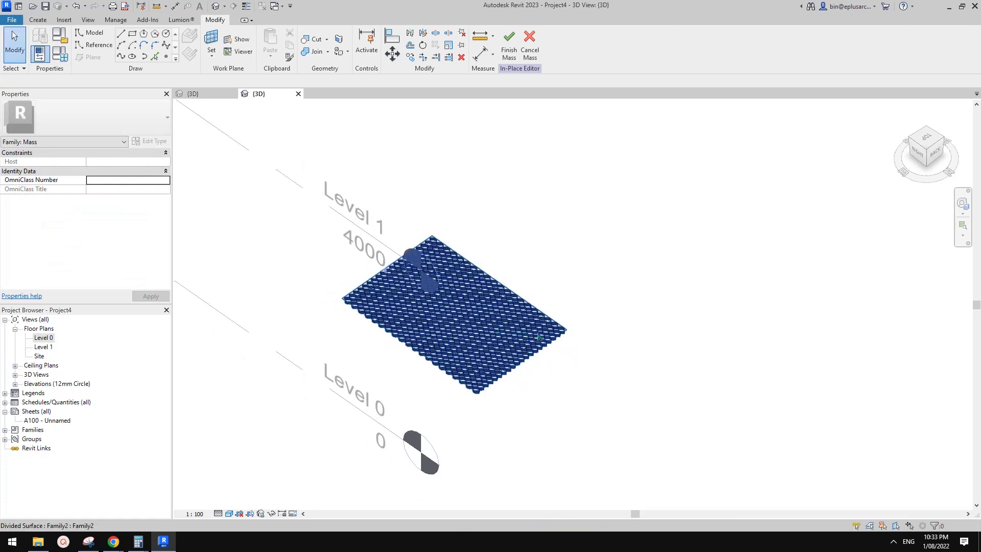
scroll(540, 337, "down", 1)
middle_click_drag(540, 337, 535, 342)
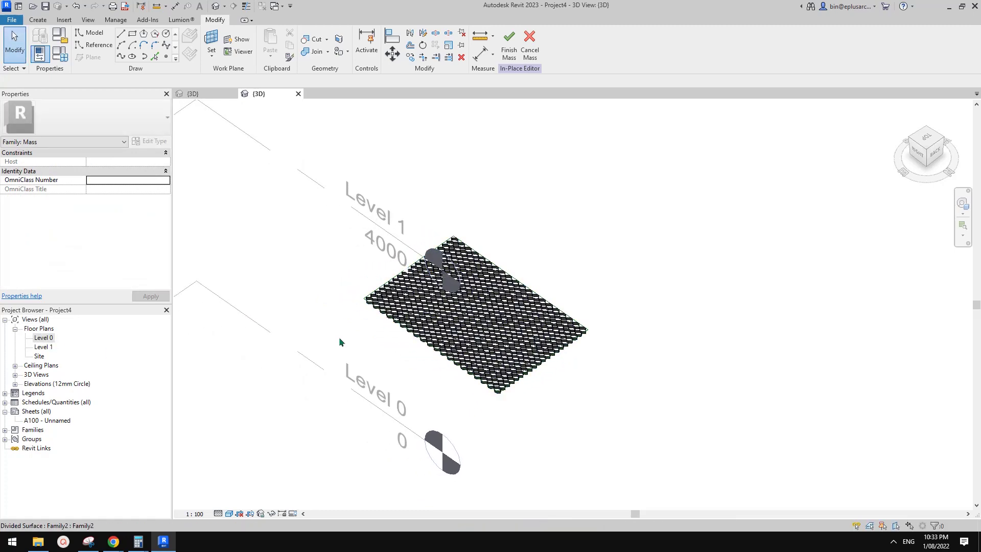
double_click(44, 347)
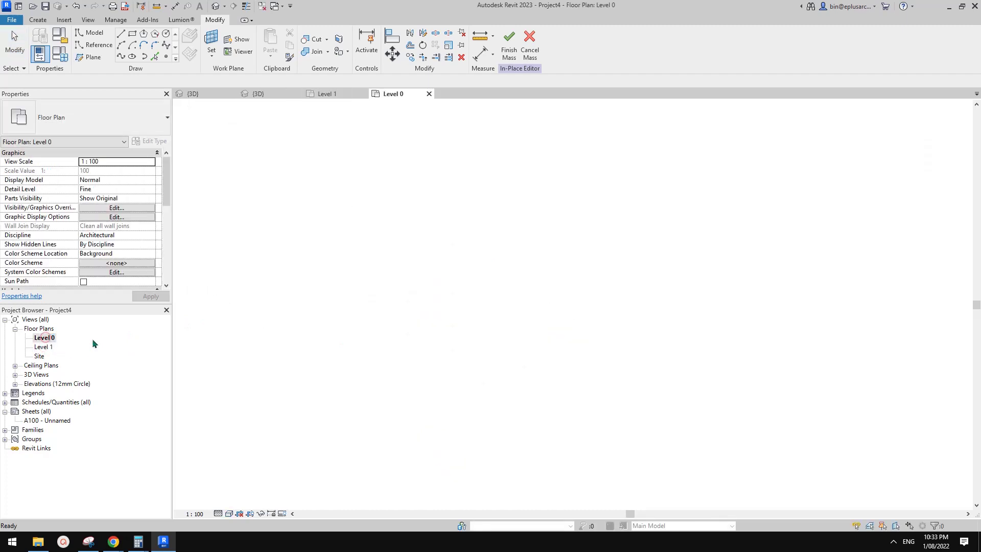
left_click(512, 51)
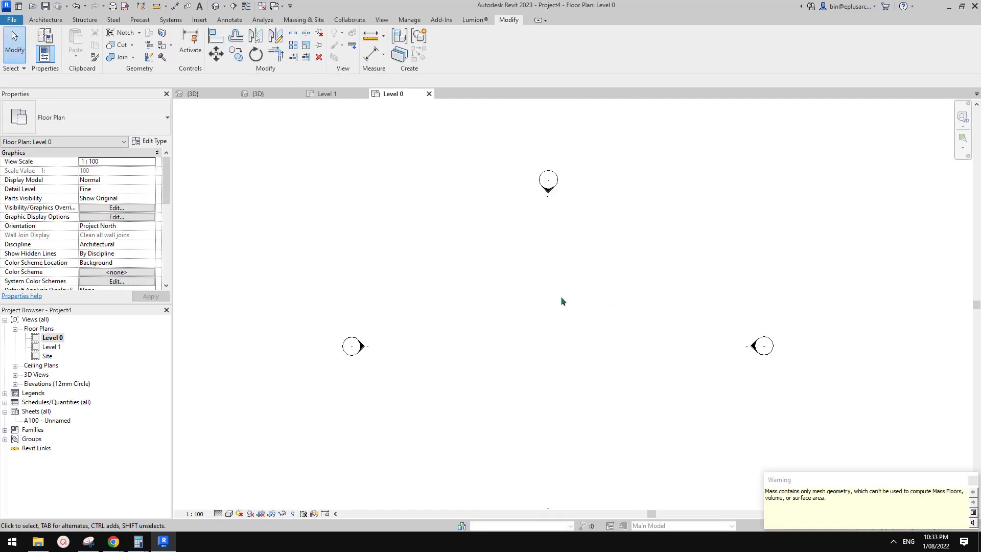
left_click(218, 8)
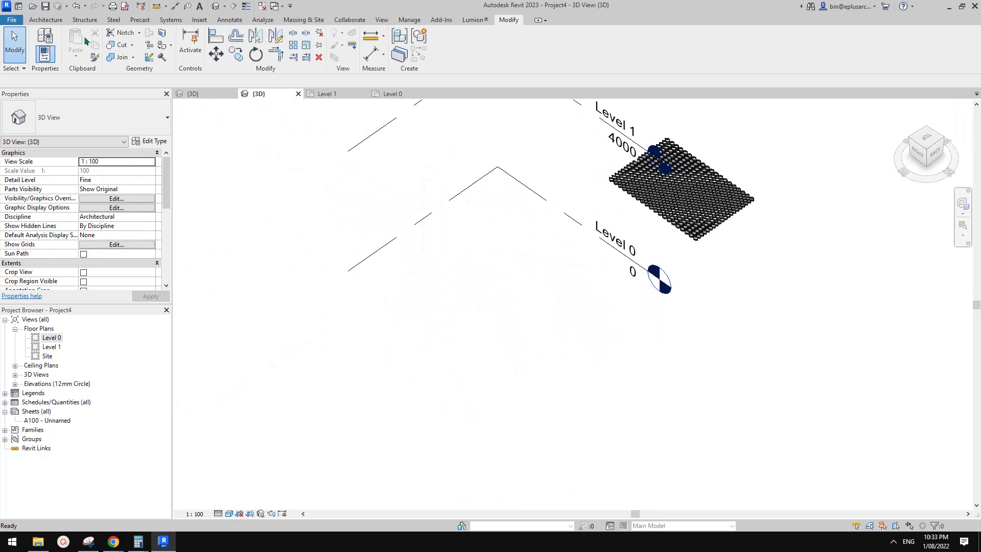
Start a new in-place model in the Mass category, keeping the suggested name
left_click(46, 20)
left_click(114, 57)
left_click(147, 97)
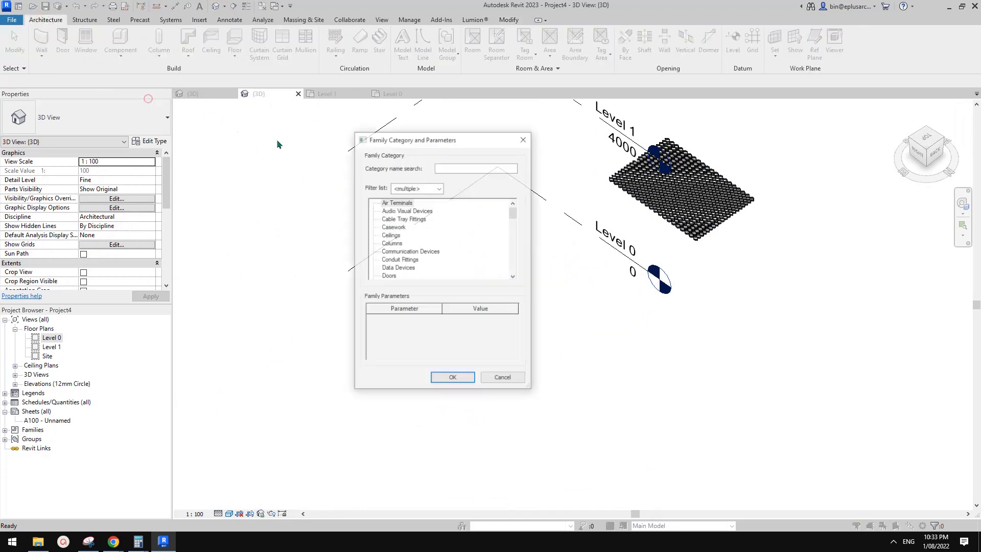
left_click(401, 258)
left_click(453, 378)
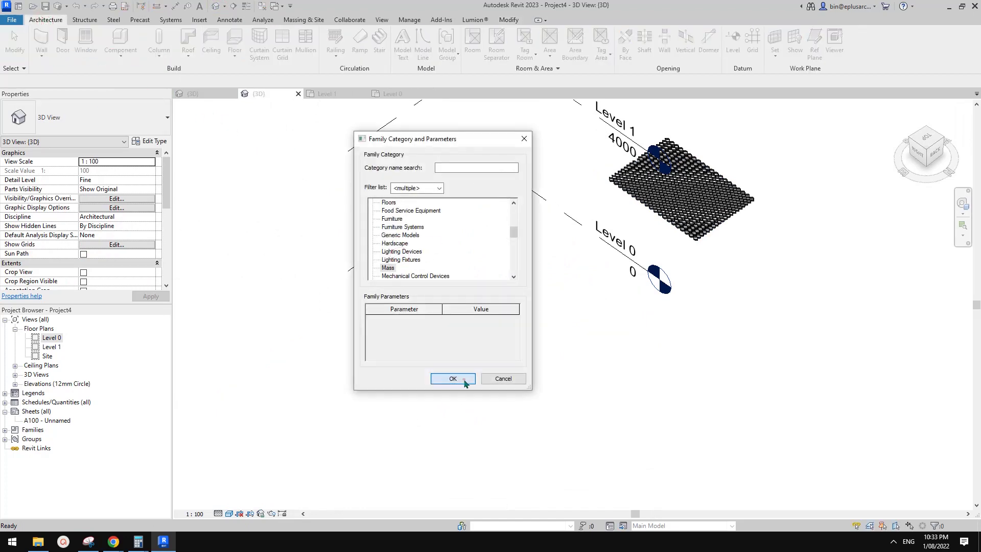
left_click(492, 288)
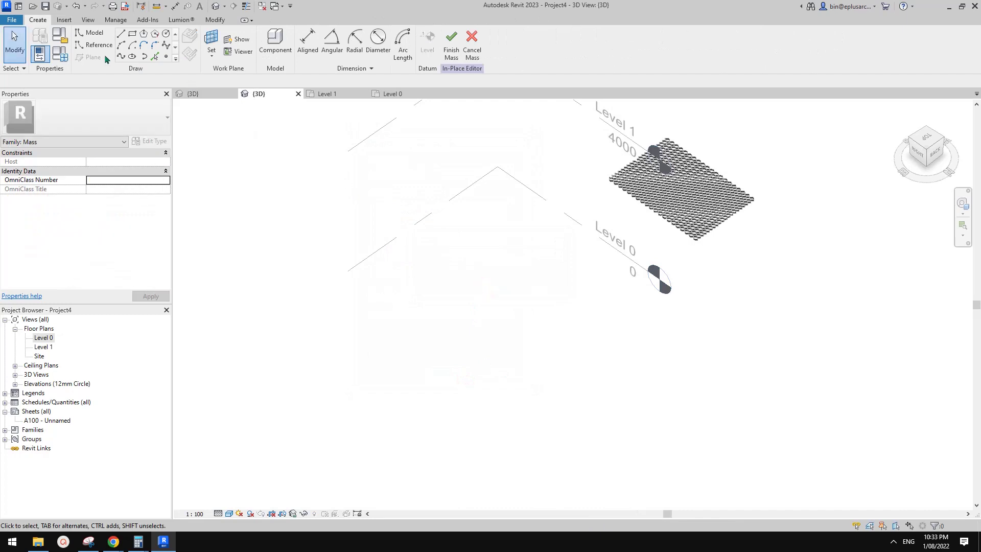
Draw an S-shaped spline reference line about 6470 mm long on the Level 0 work plane
left_click(93, 44)
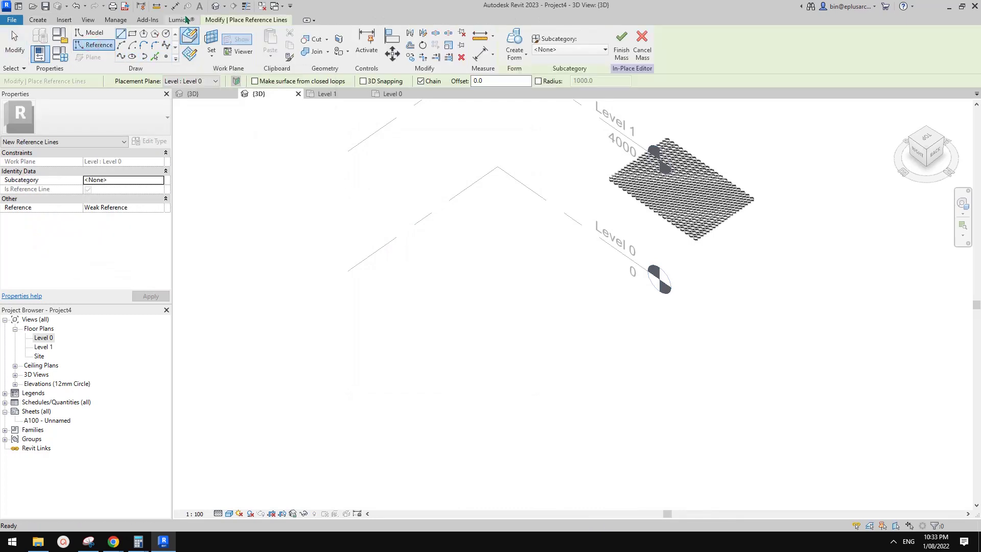
left_click(166, 45)
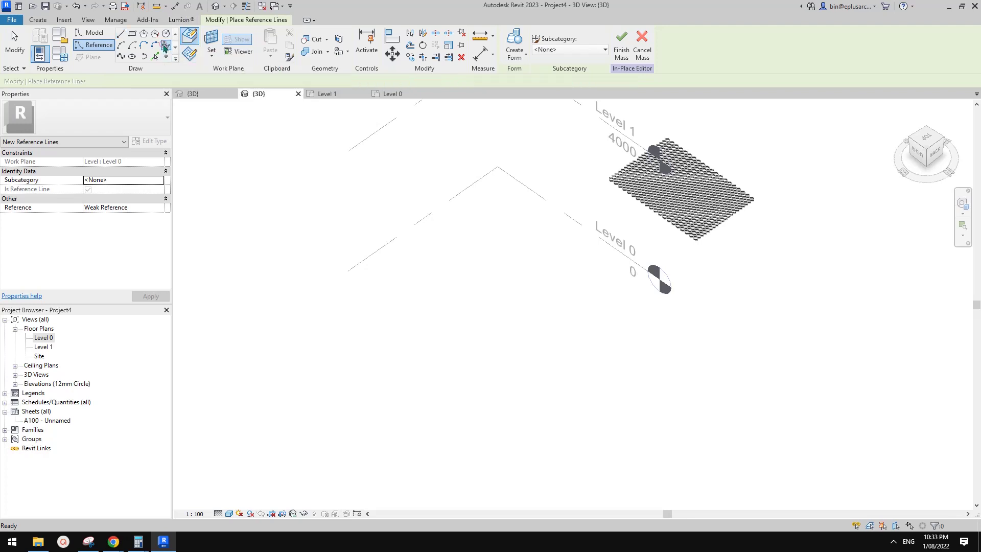
left_click(187, 53)
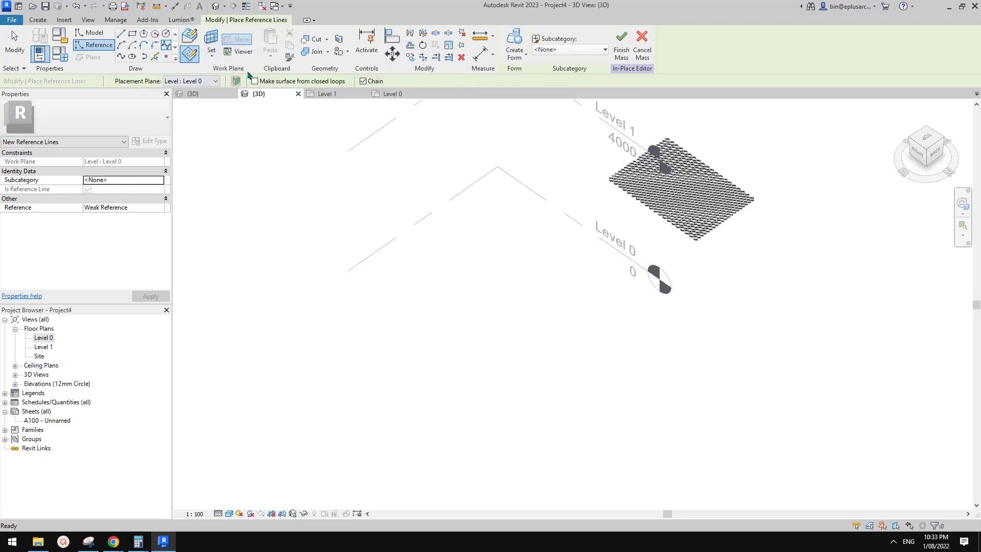
left_click(195, 81)
left_click(200, 90)
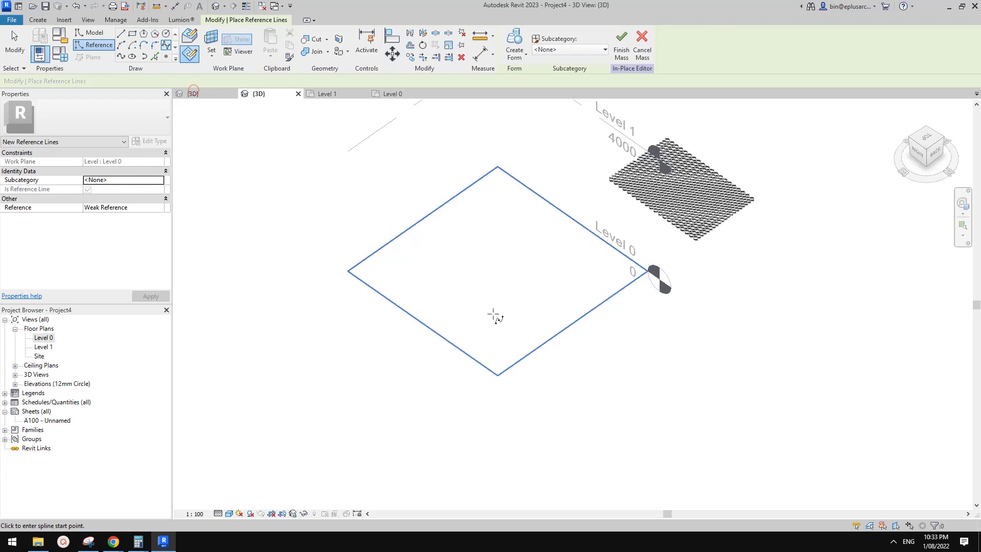
left_click(434, 273)
left_click(493, 284)
left_click(488, 333)
left_click(579, 380)
left_click(637, 340)
key("Escape")
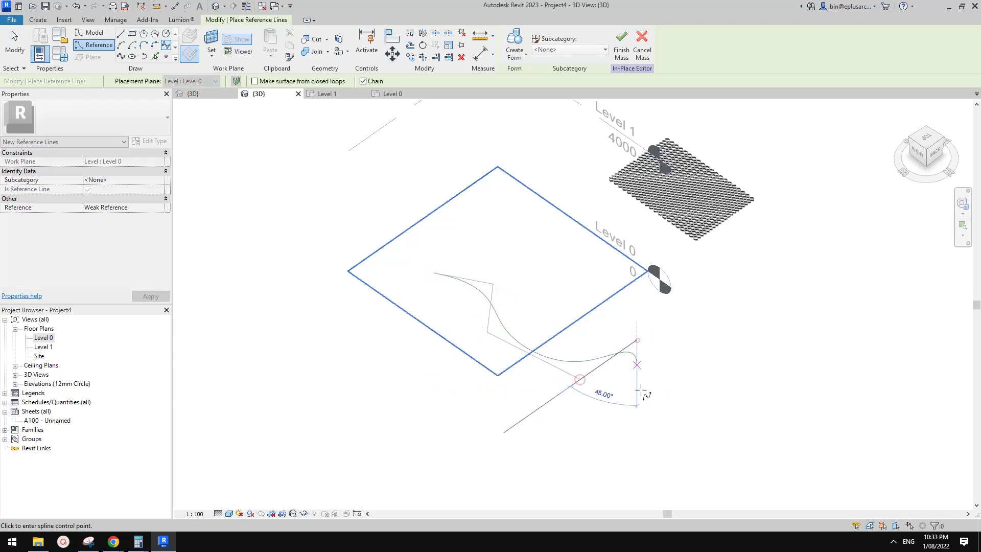
key("Escape")
Create a vertical surface form from the spline reference line
left_click(559, 358)
middle_click_drag(482, 326, 457, 367)
middle_click_drag(457, 367, 484, 285, "shift")
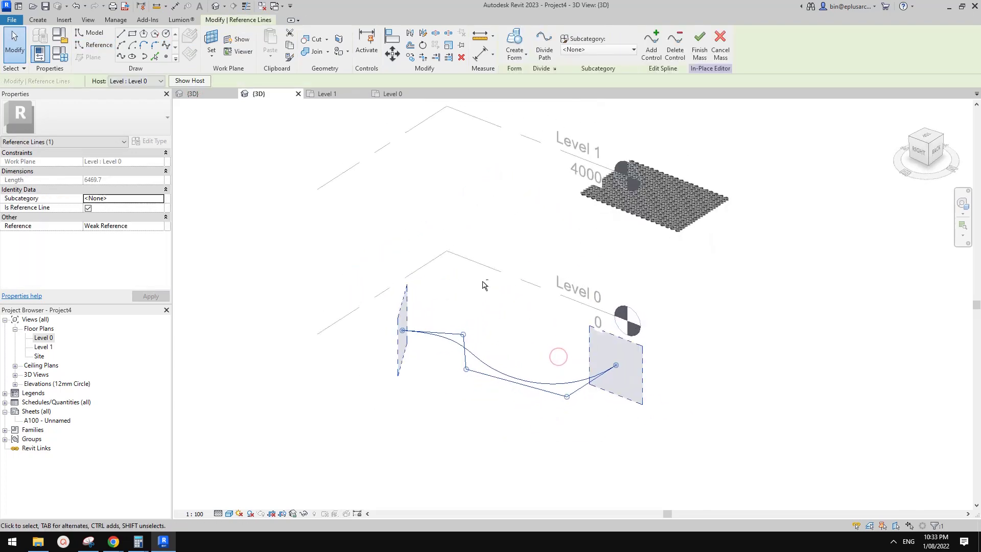
left_click(515, 39)
key("Escape")
middle_click_drag(514, 339, 517, 288, "shift")
left_click(513, 290)
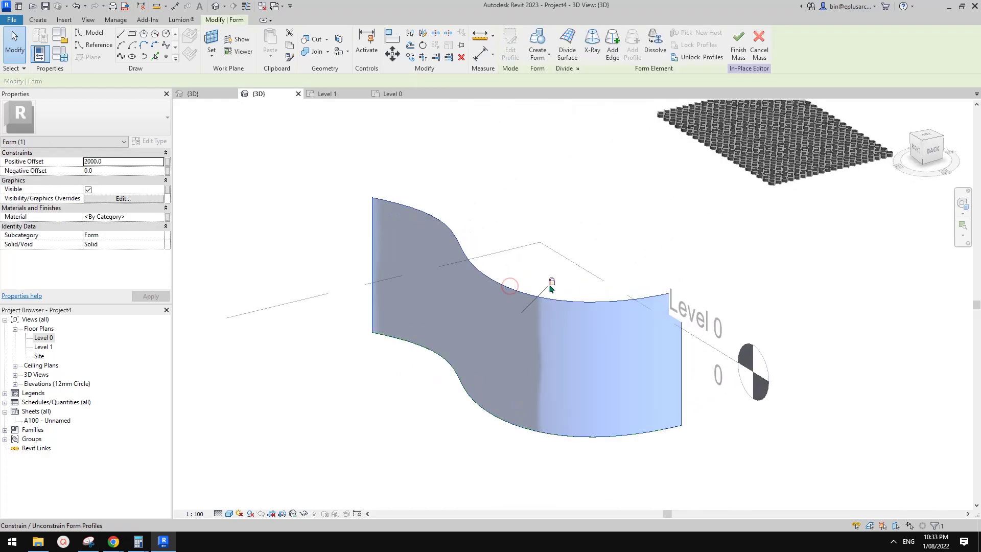
left_click(522, 258)
Edit the profile of the form's top edge and delete its existing curve
left_click(506, 287)
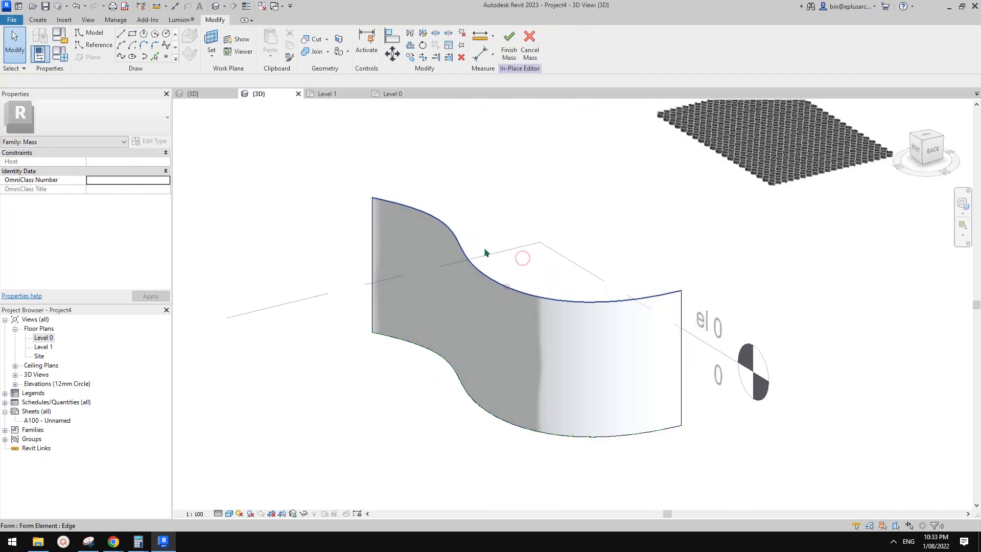
left_click(510, 47)
scroll(537, 293, "down", 1)
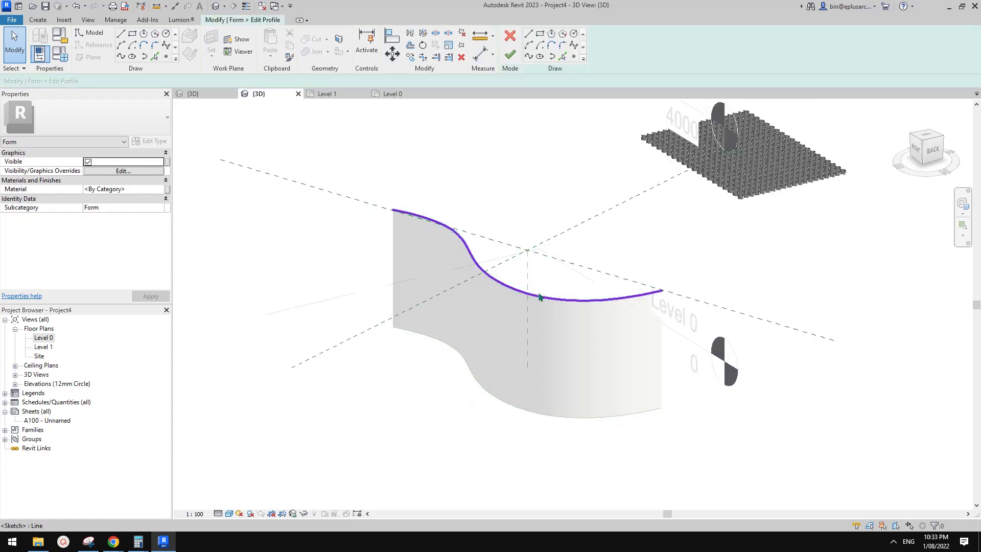
left_click(542, 296)
key("Delete")
Sketch a differently curved spline as the form's new top profile and finish the profile to warp the surface
left_click(575, 45)
middle_click_drag(528, 205, 500, 229, "shift")
left_click(420, 203)
left_click(442, 260)
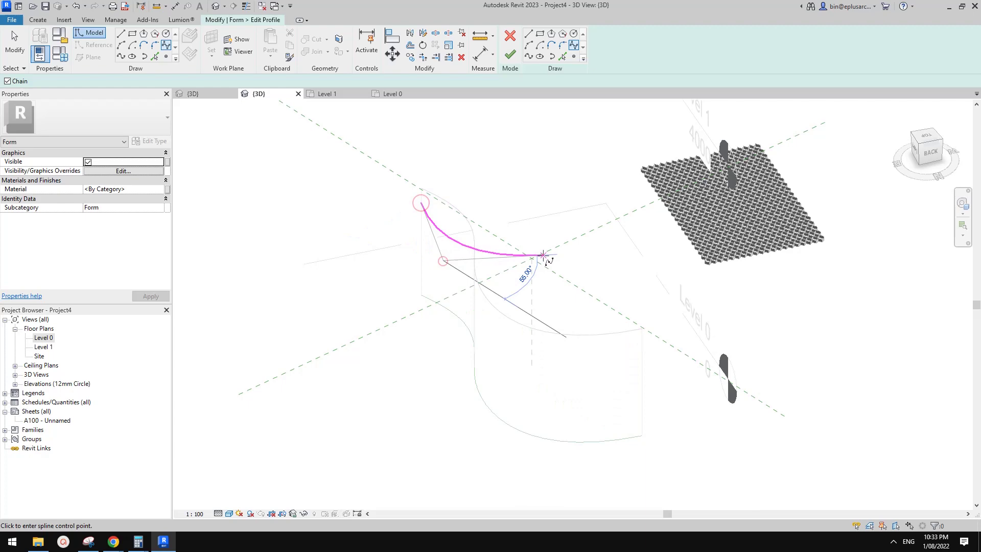
left_click(543, 255)
left_click(587, 331)
left_click(607, 367)
key("Escape")
key("Escape")
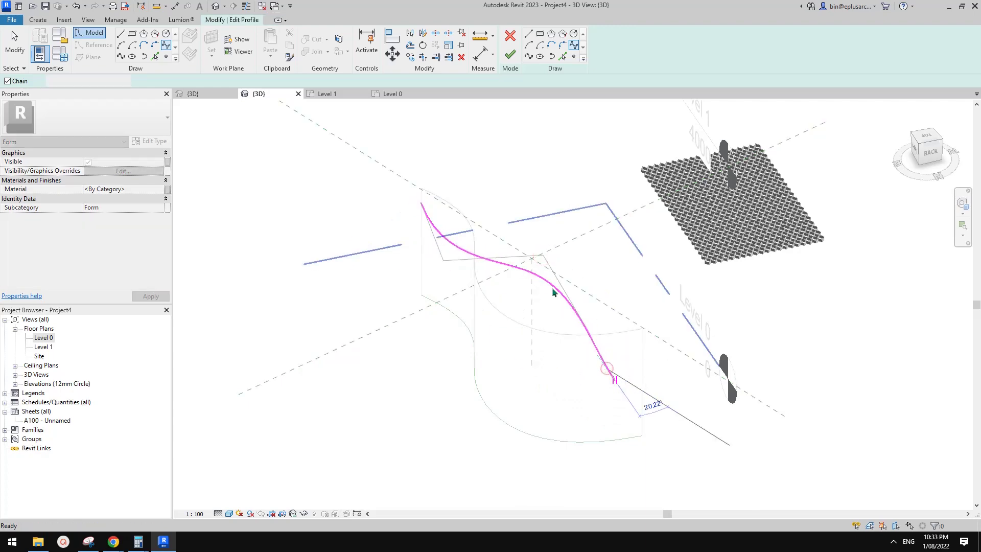
left_click(510, 55)
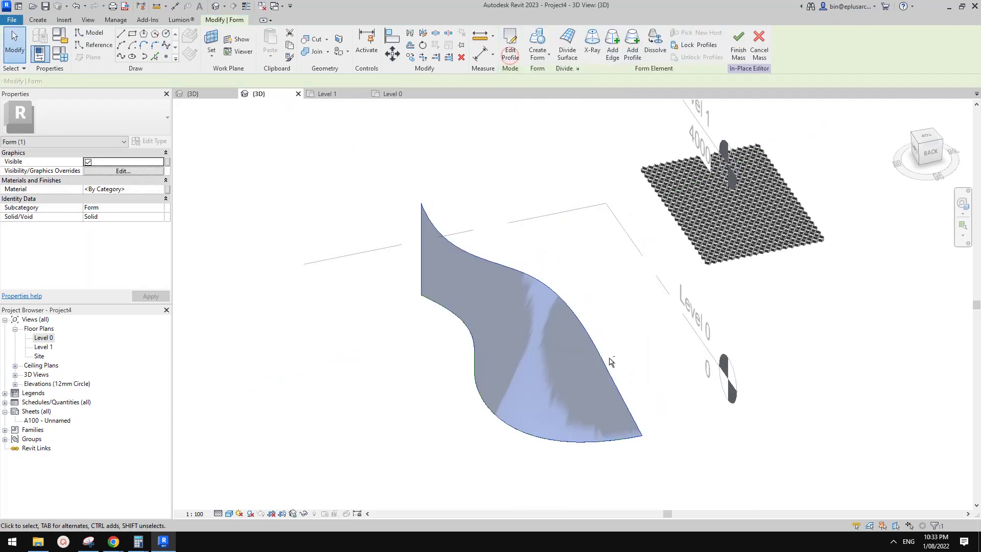
mouse_move(660, 235)
middle_mouse_down("shift")
mouse_move(445, 214)
mouse_move(573, 247)
mouse_move(829, 274)
mouse_move(742, 302)
mouse_move(507, 317)
middle_mouse_up("shift")
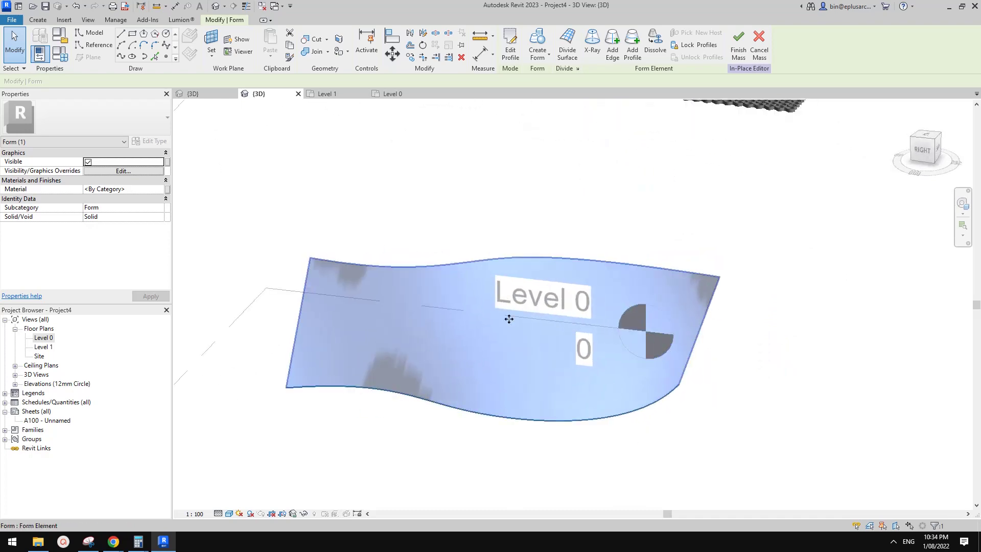
Divide the warped form's surface into a UV grid and try to set its U grid number to 300
left_click(567, 50)
left_click(127, 199)
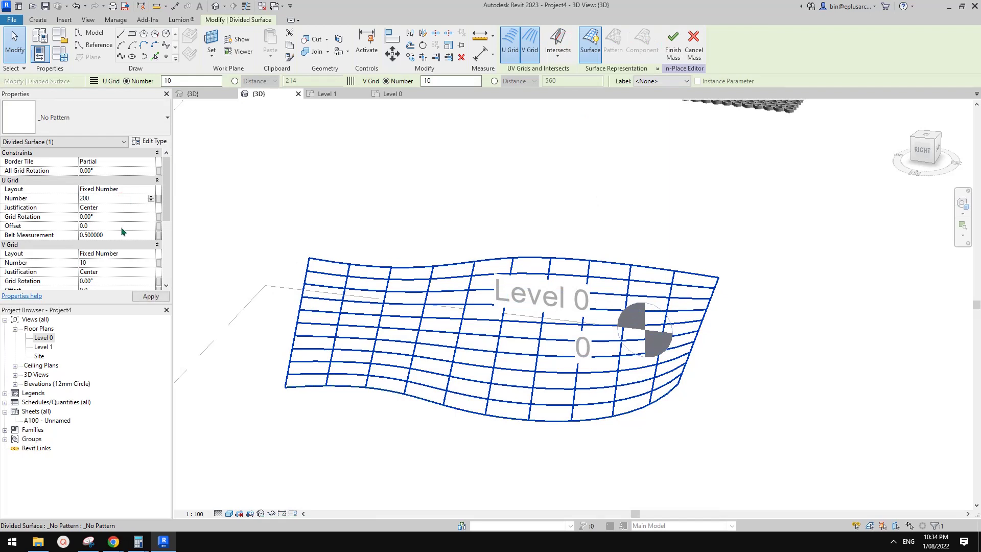
left_click(104, 192)
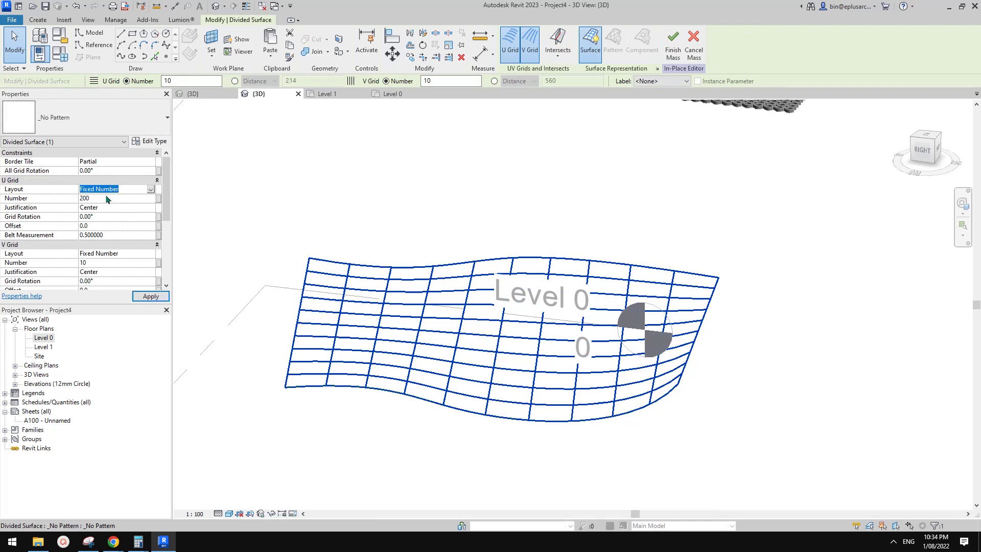
left_click(106, 199)
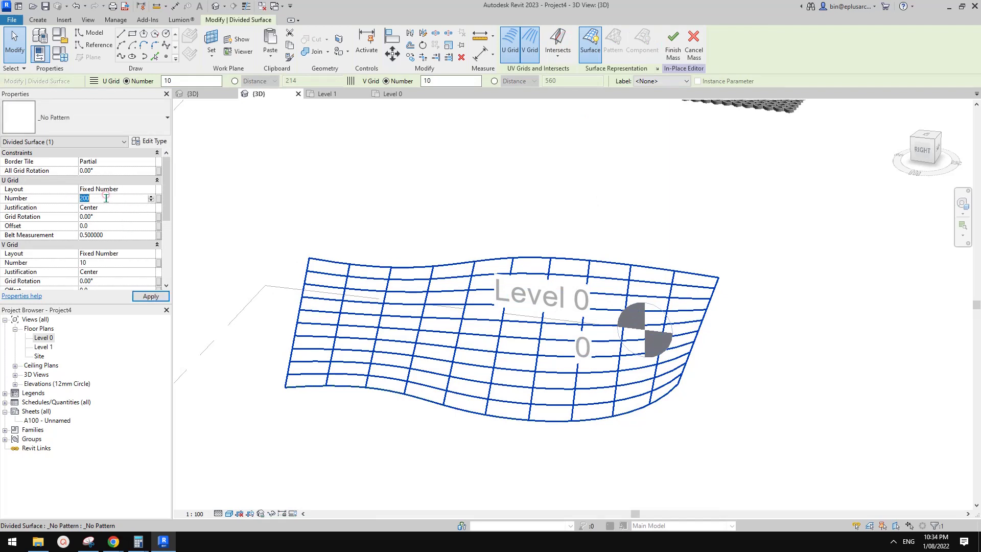
left_click(116, 265)
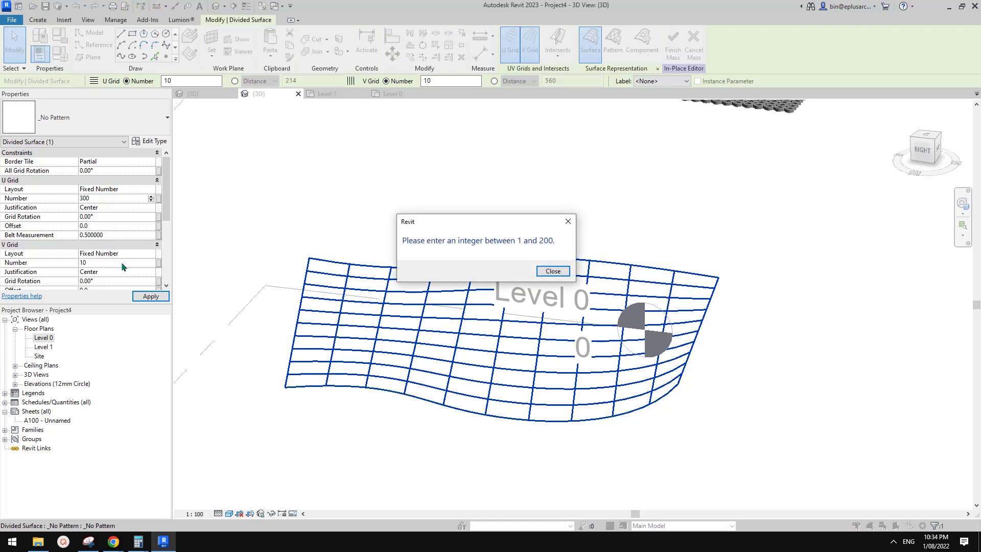
key("Escape")
left_click(130, 188)
left_click(151, 189)
key("Escape")
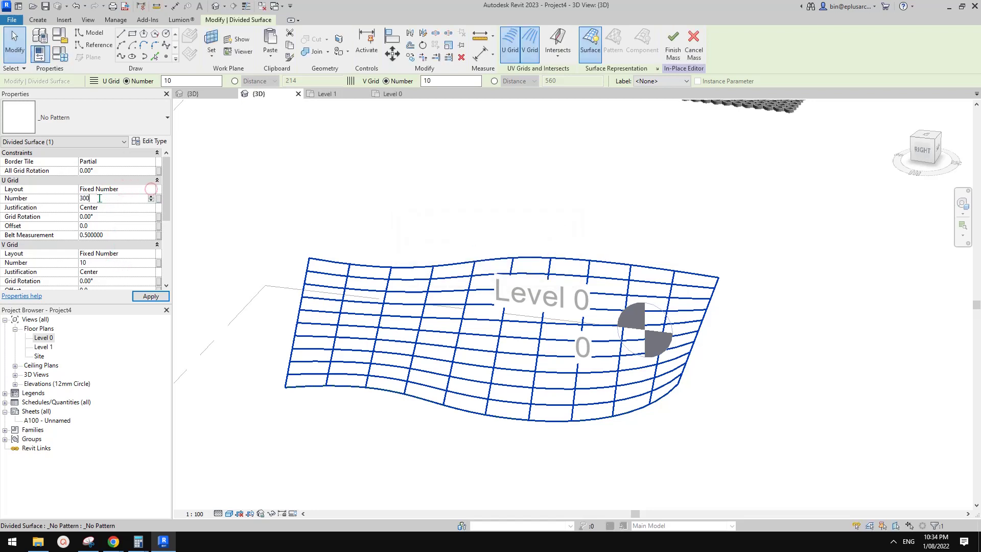
Set the layout of both the U and V grids to Fixed Distance
left_click(150, 189)
left_click(151, 190)
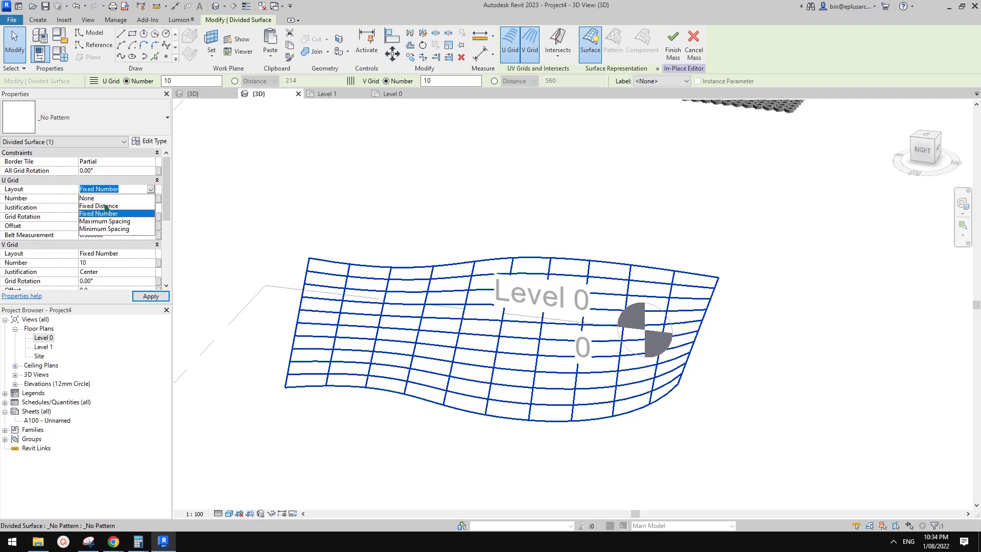
left_click(105, 206)
left_click(142, 254)
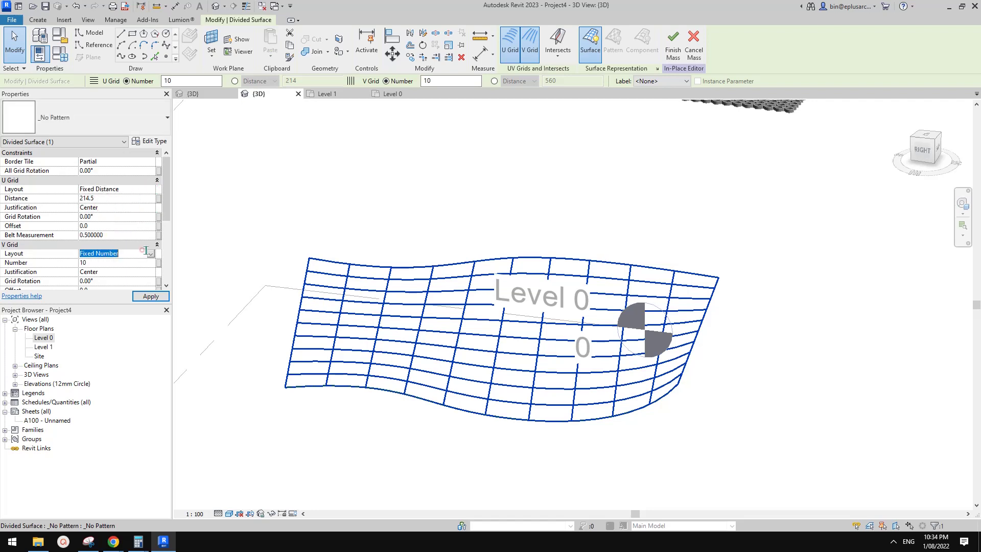
left_click(142, 253)
left_click(114, 270)
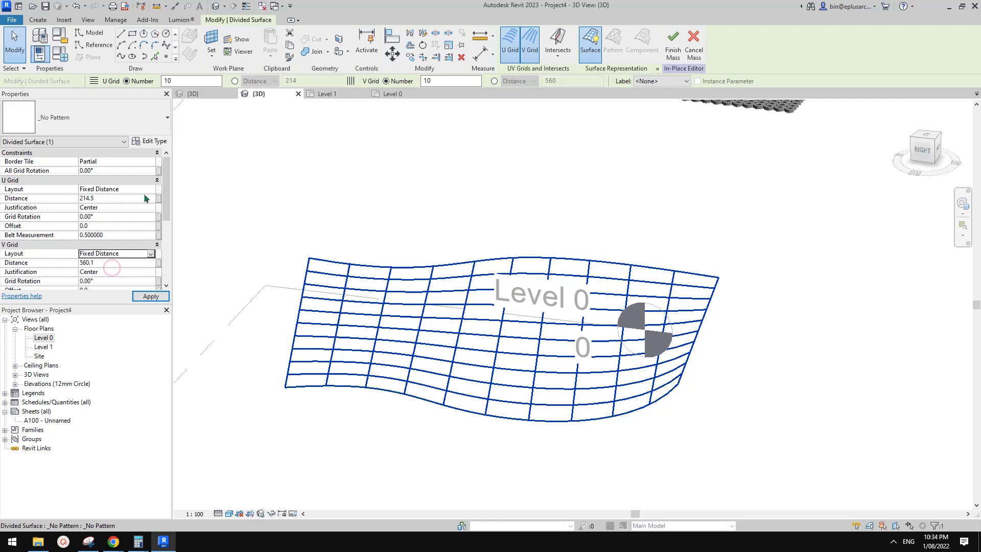
Set the U and V grid layouts to Maximum Spacing with a distance of 300 for each
left_click(151, 190)
left_click(152, 190)
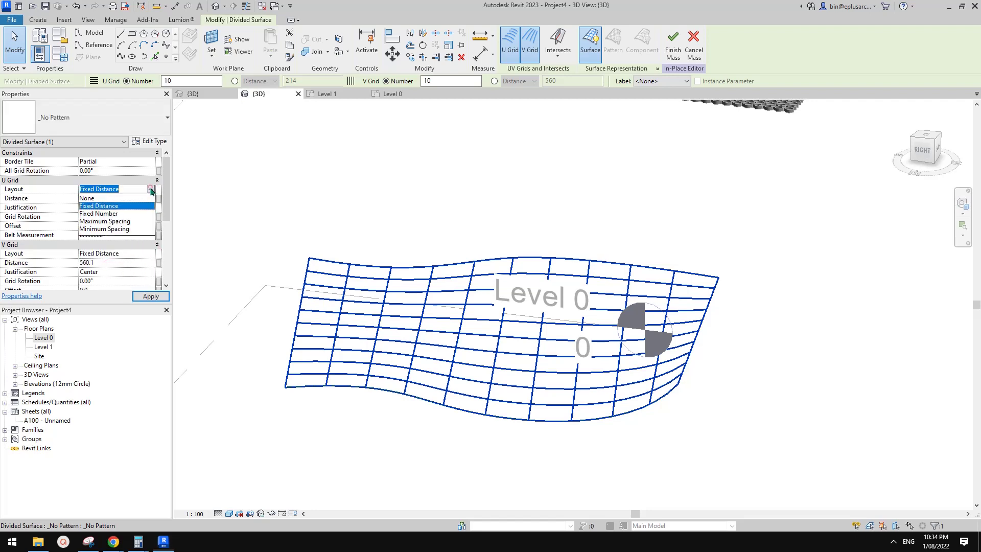
left_click(118, 221)
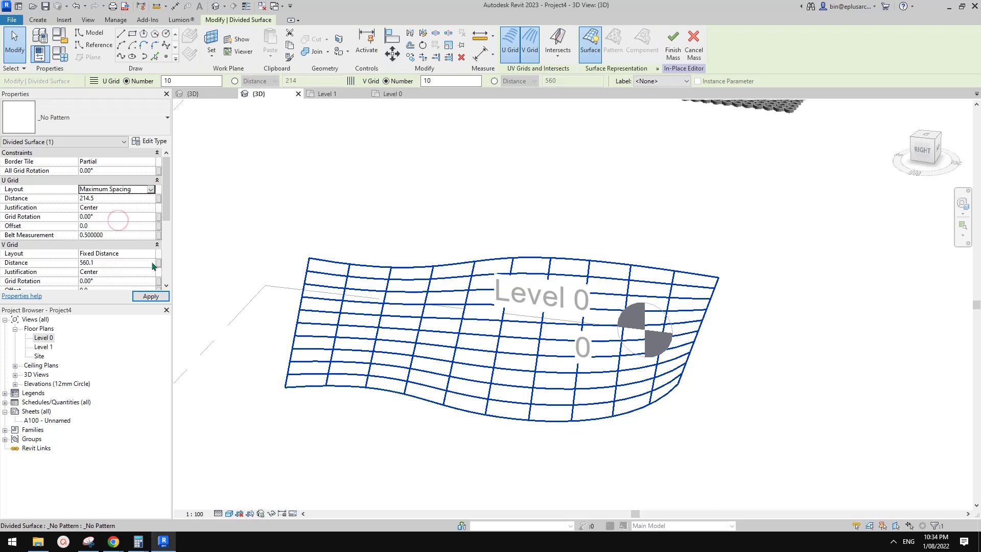
left_click(151, 253)
left_click(124, 286)
left_click(113, 198)
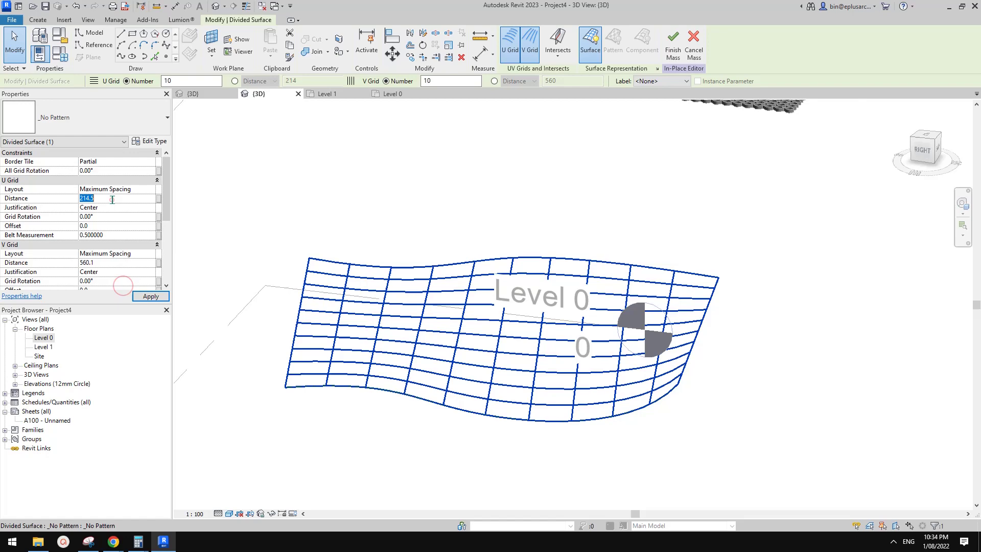
left_click(116, 263)
type("300")
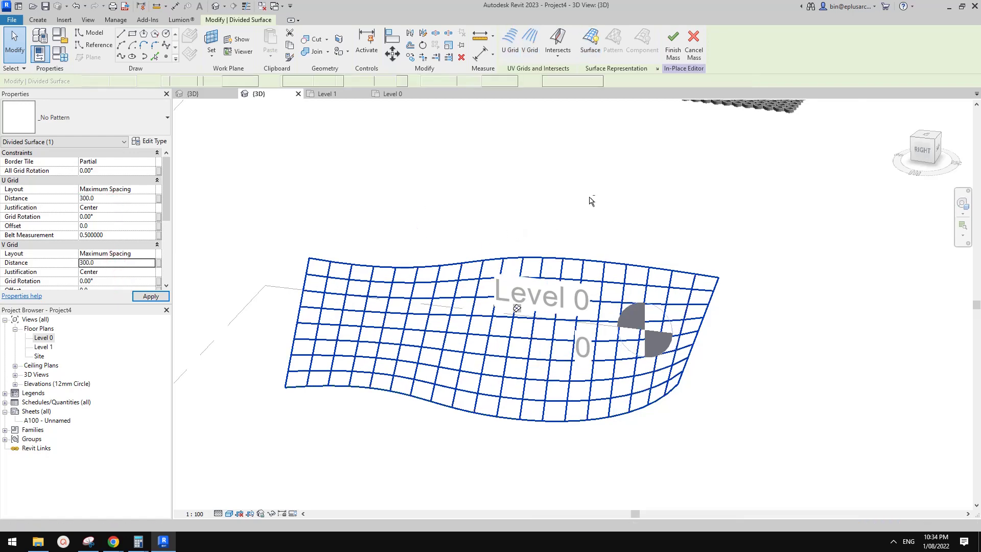
Apply the Rectangle-pattern Family2 panel component to the divided curved surface
middle_click_drag(592, 202, 465, 287, "shift")
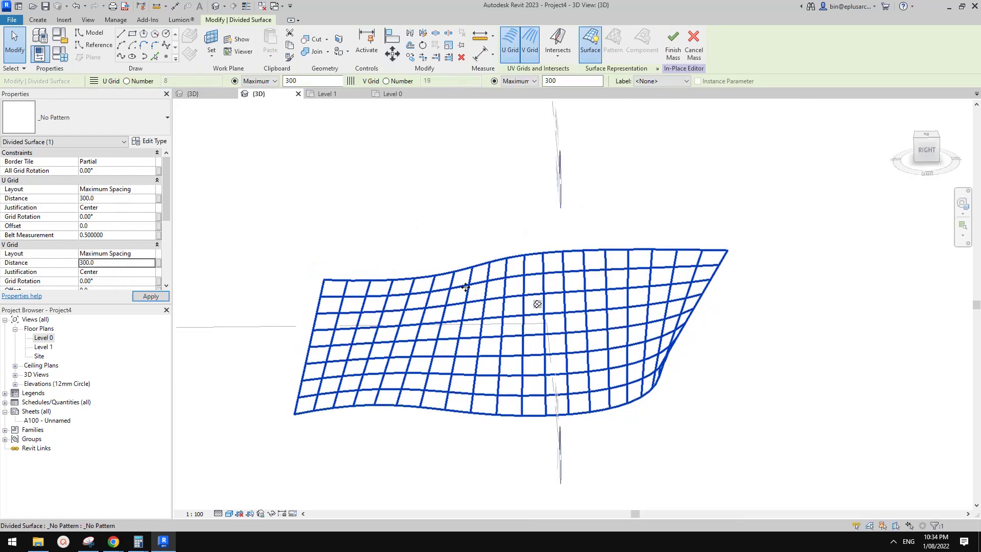
left_click(128, 128)
left_click(62, 346)
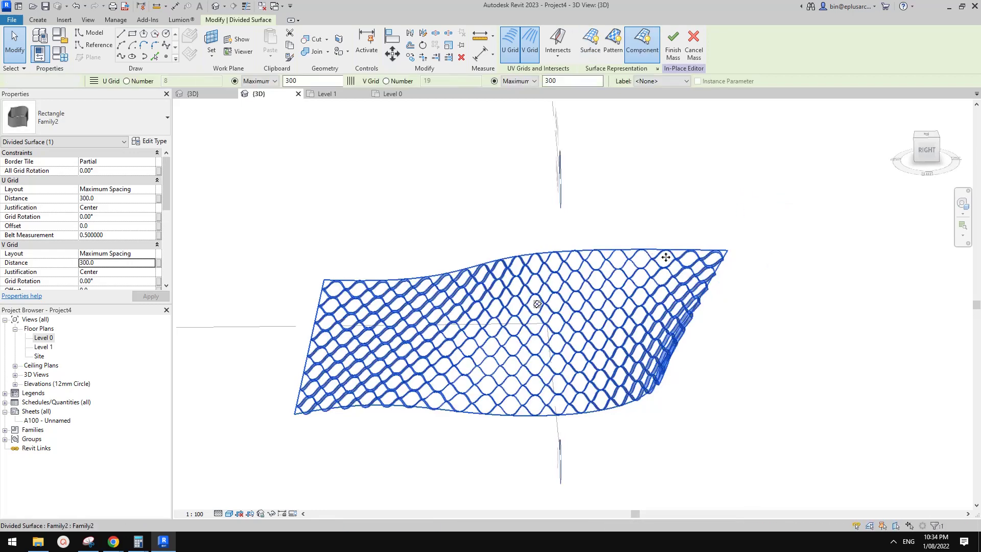
key("Escape")
scroll(660, 265, "down", 1)
middle_click_drag(645, 321, 460, 329, "shift")
Duplicate the curved surface's Family2 panel type as Family3 and set its H dimension to 150
left_click(574, 320)
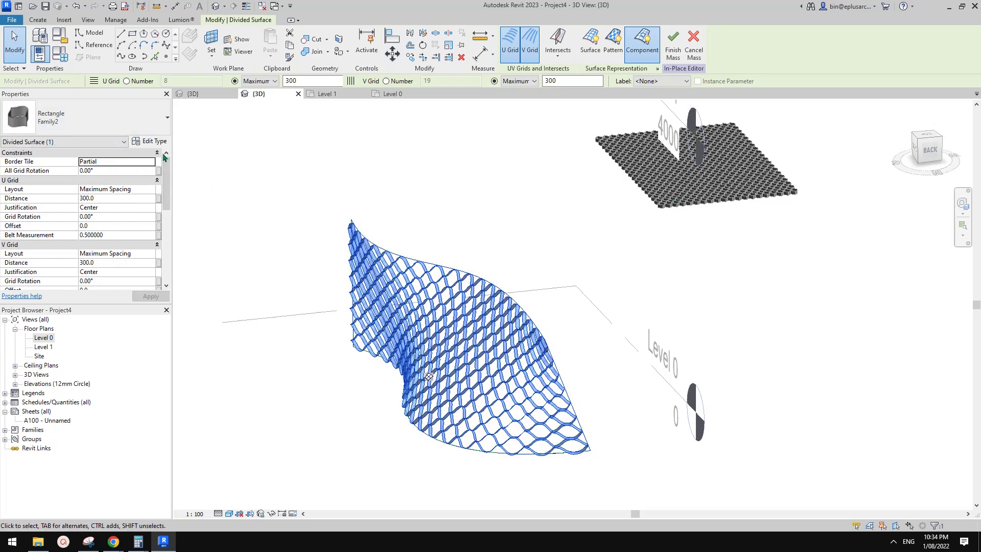
left_click(152, 141)
left_click(810, 168)
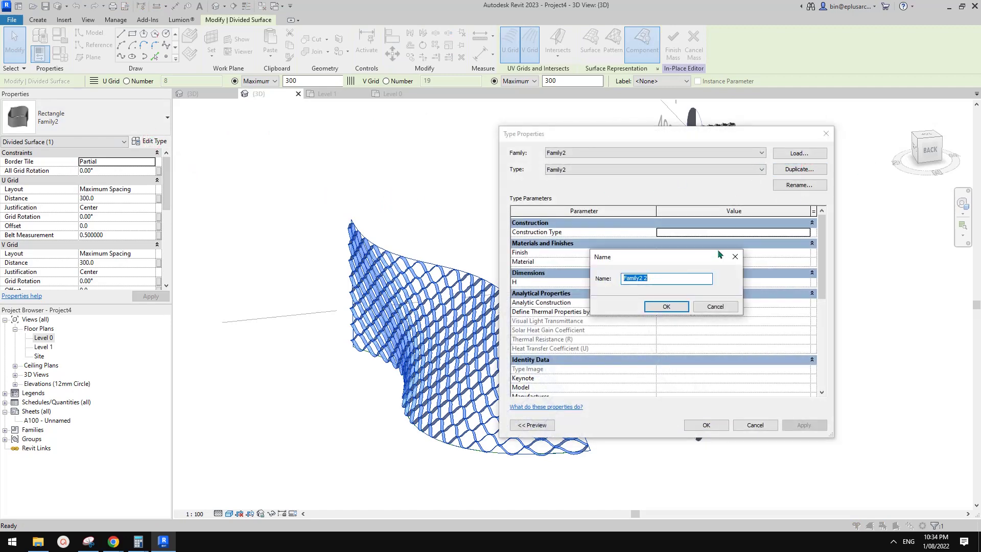
key("BackSpace")
left_click(666, 306)
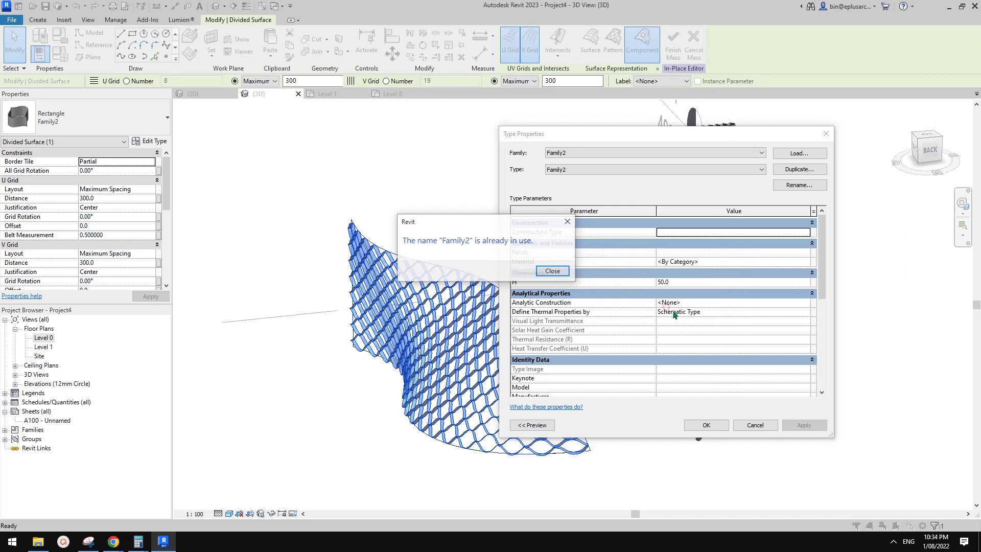
key("Return")
left_click(801, 171)
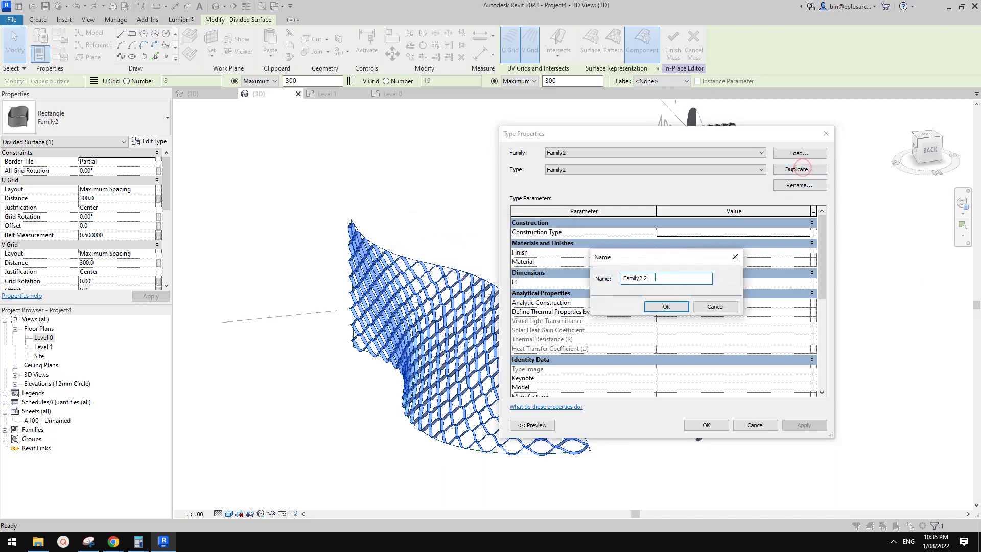
left_click(675, 305)
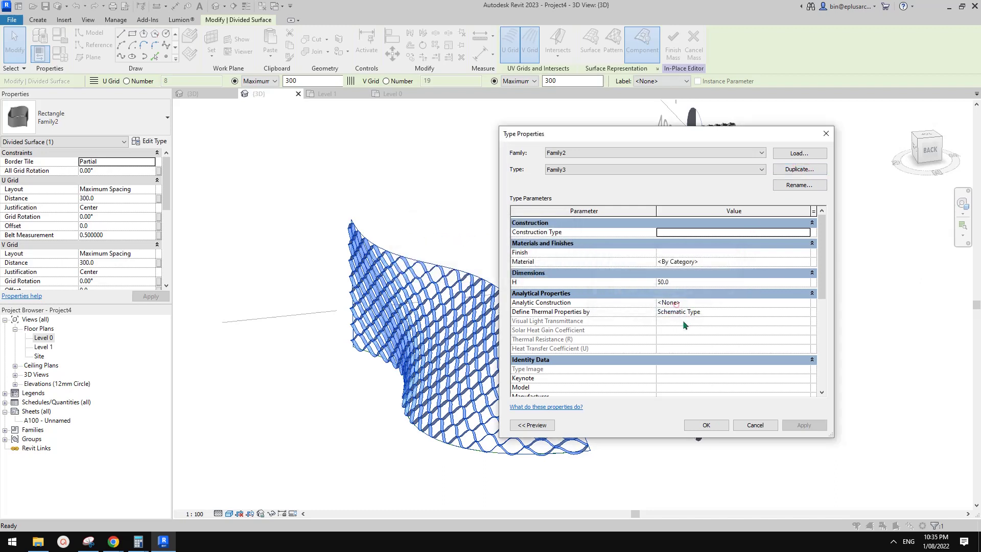
left_click(681, 282)
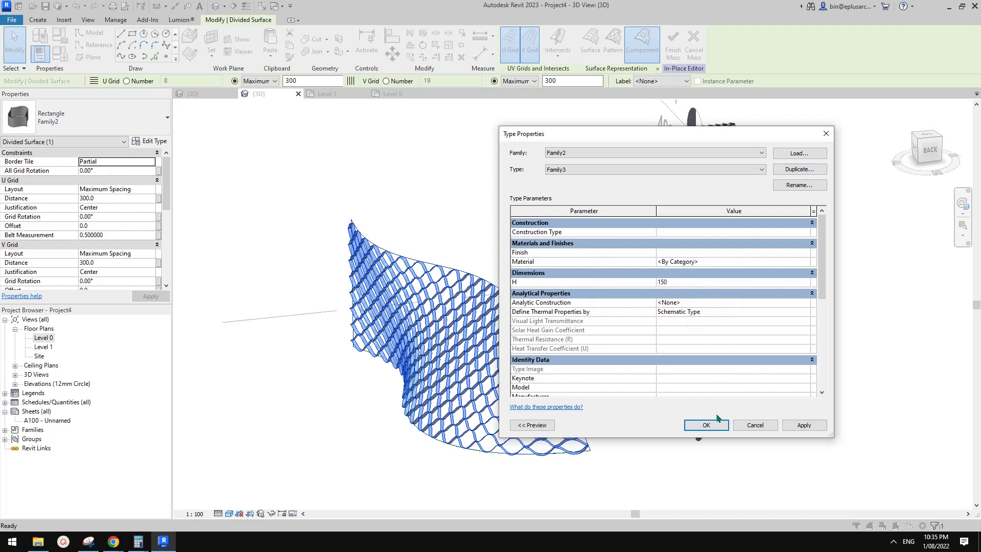
left_click(707, 426)
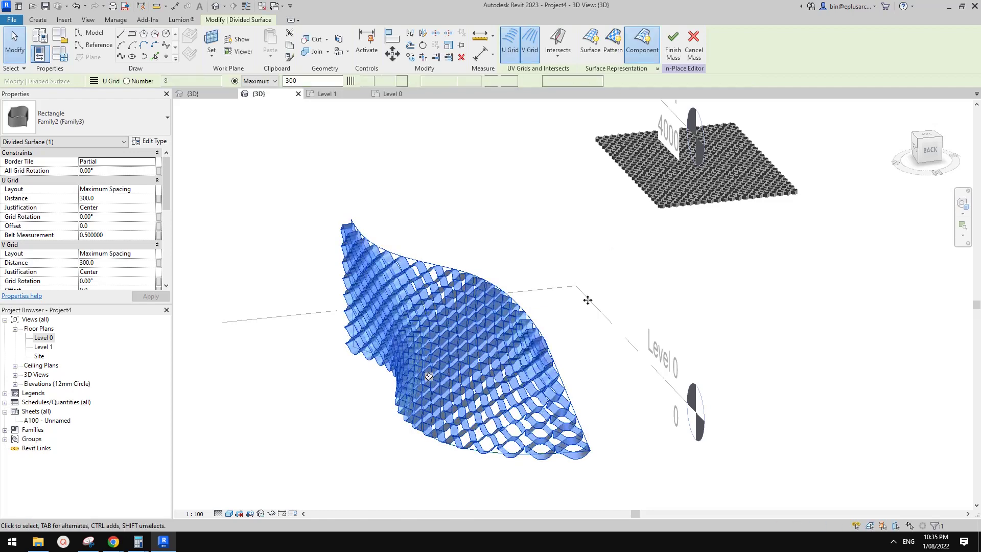
Set the curved divided surface's All Grid Rotation to 90° and check the reoriented panels in 3D
left_click(514, 224)
middle_click_drag(511, 220, 448, 343, "shift")
left_click(448, 343)
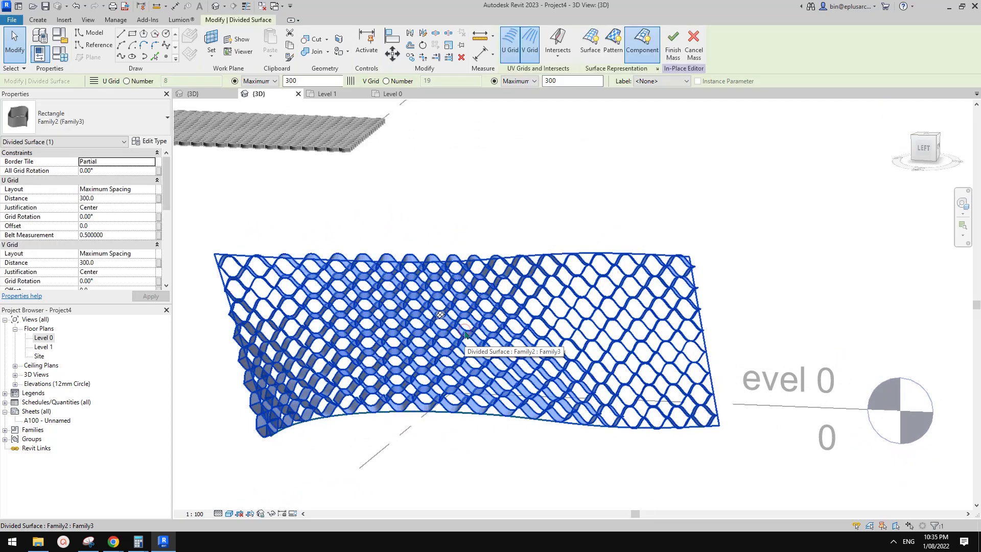
left_click(121, 172)
type("9")
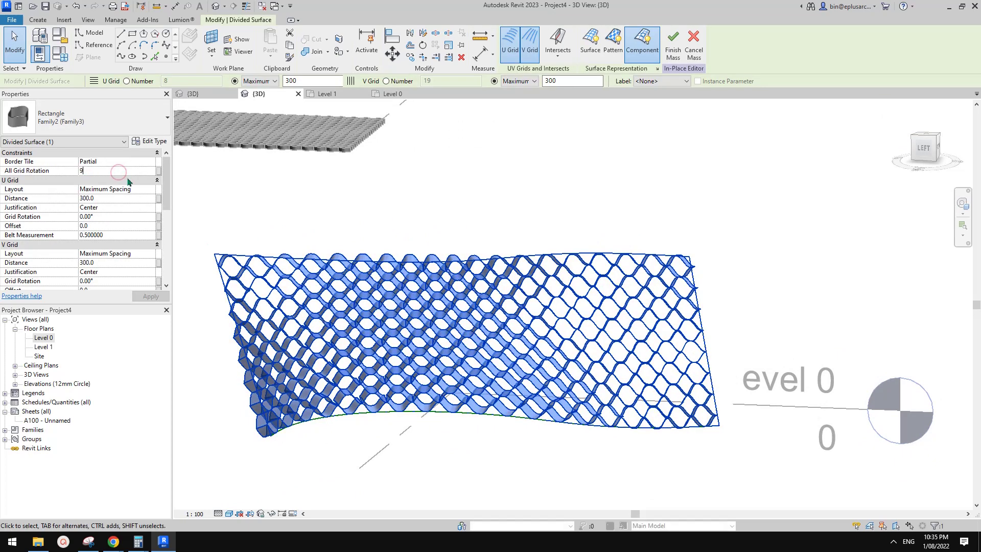
type("0")
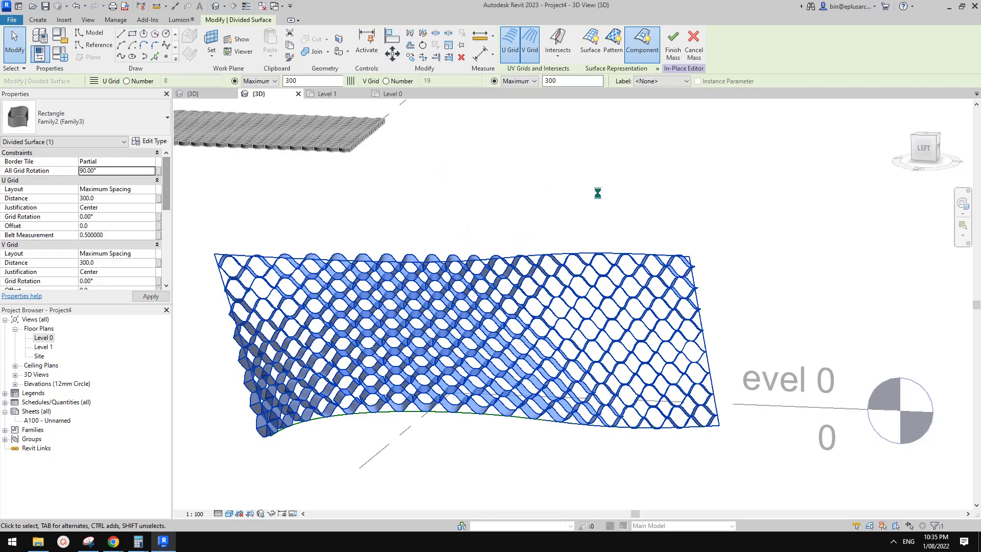
left_click(523, 203)
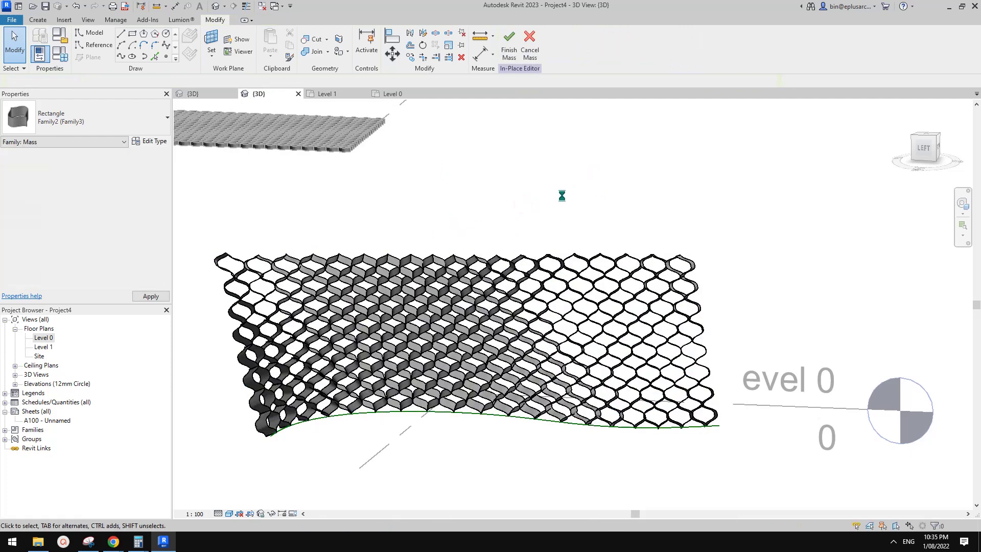
middle_click_drag(572, 302, 545, 302, "shift")
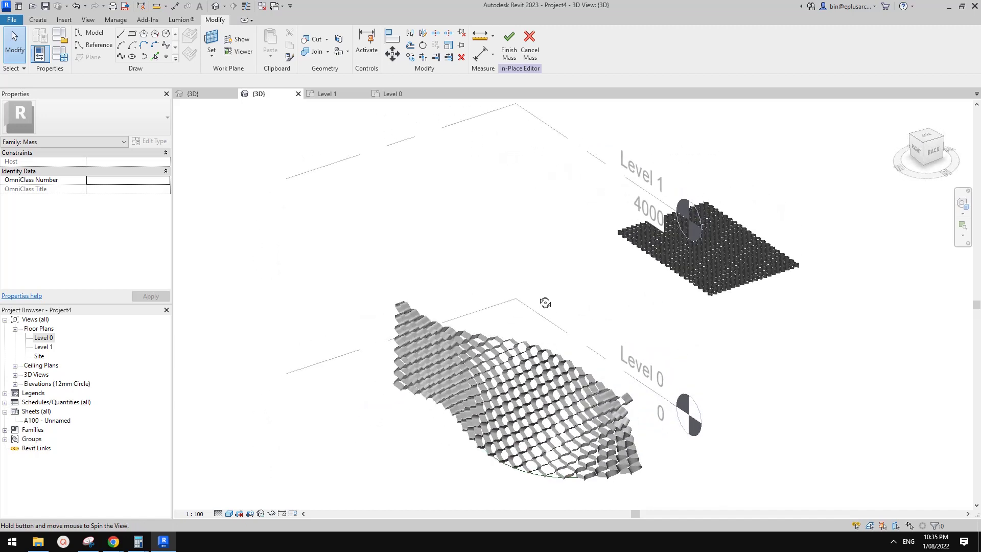
middle_click_drag(630, 330, 573, 299)
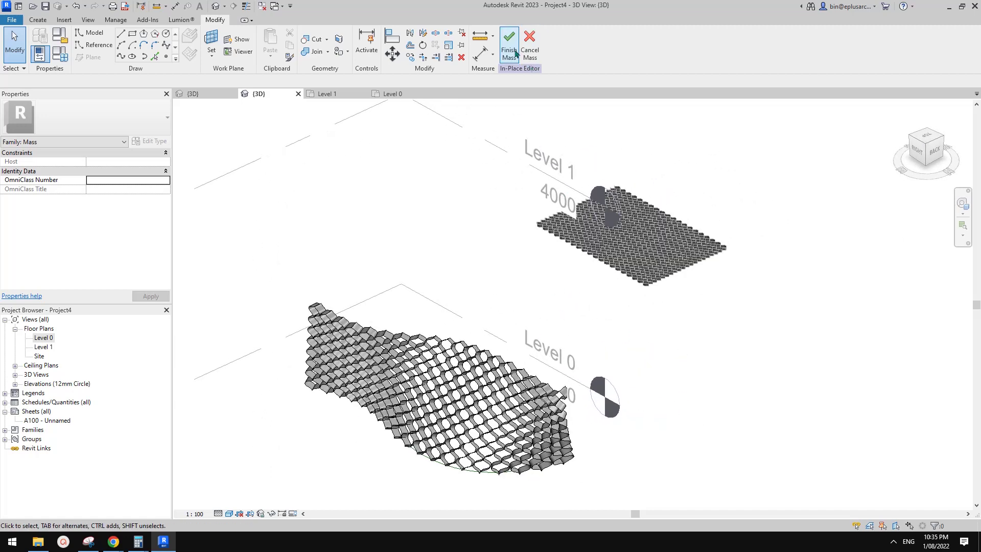